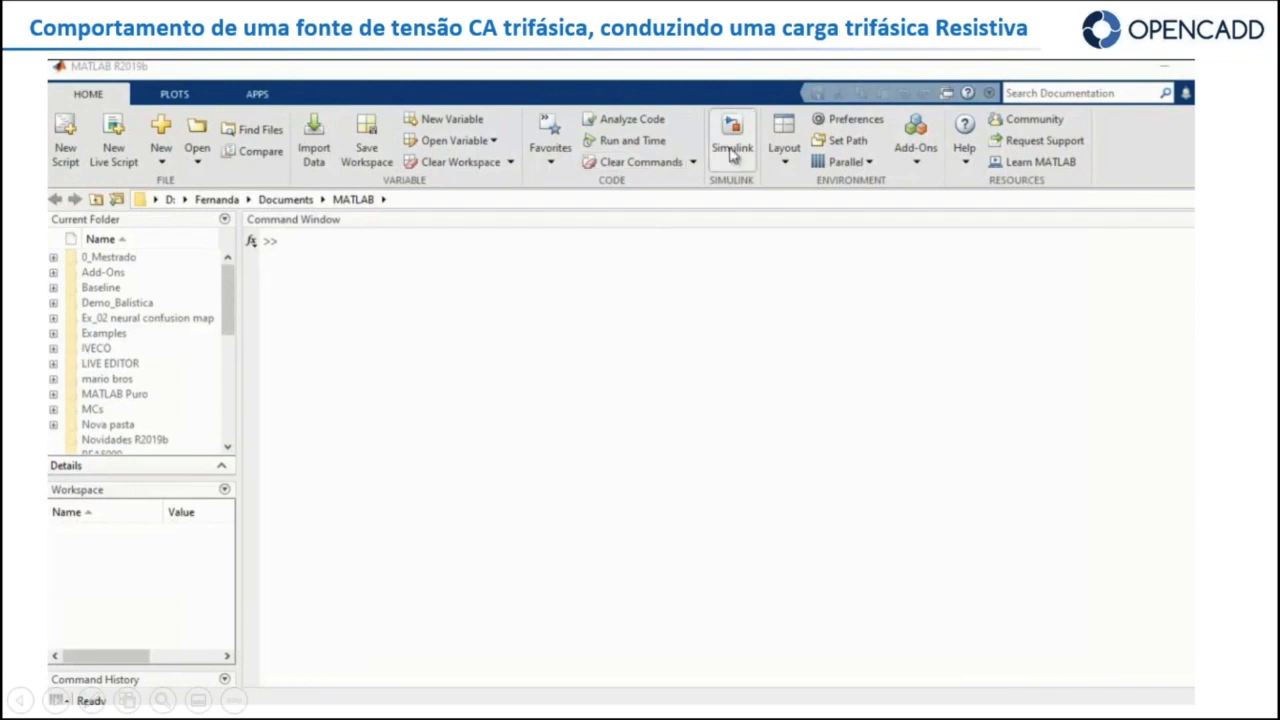
- Launch the Simulink start page from the MATLAB Command Window with the command simulink
click(298, 241)
text(simulink)
key(Return)
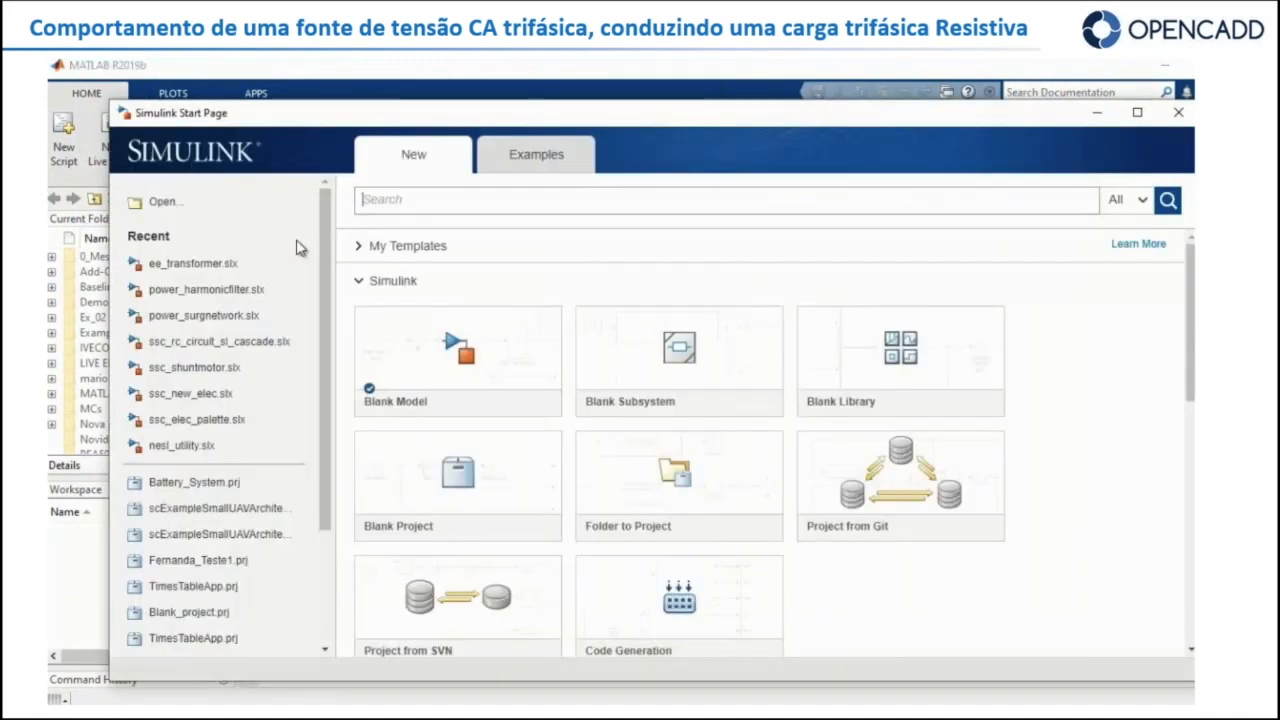
- Look over the featured examples on the start page, and return to the templates for new models
mouse_move(635, 312)
click(524, 160)
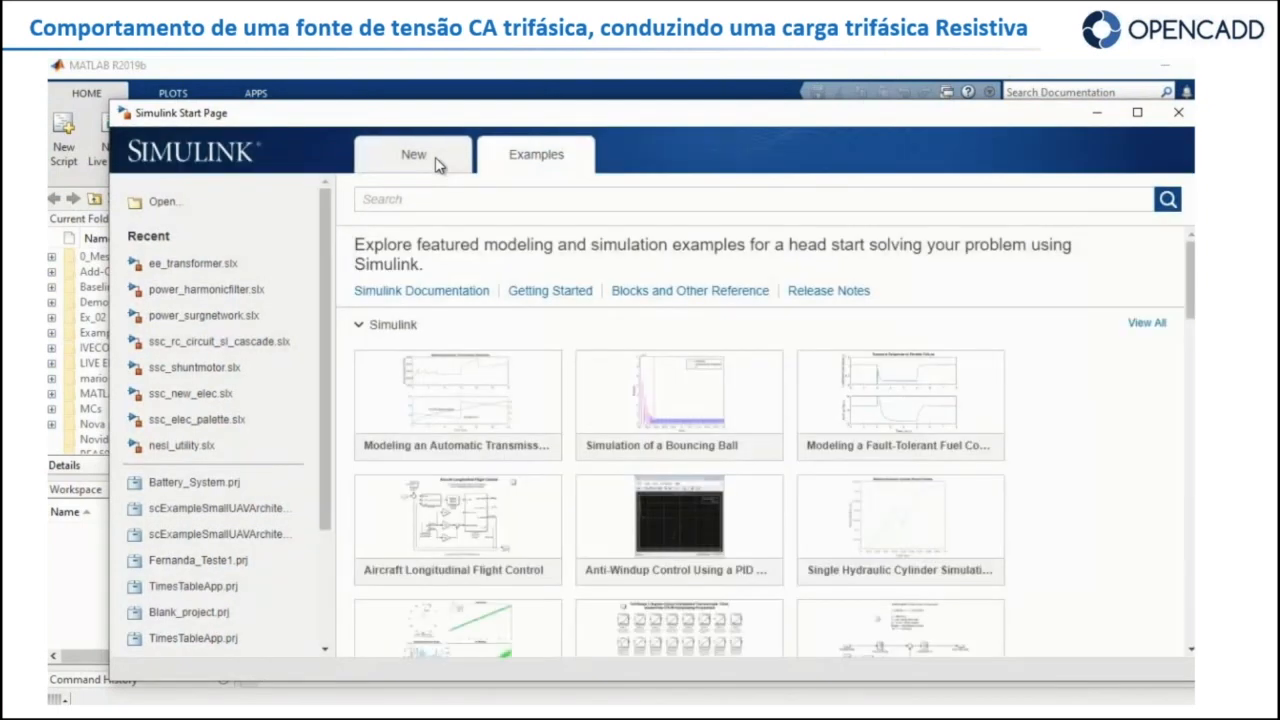
click(437, 163)
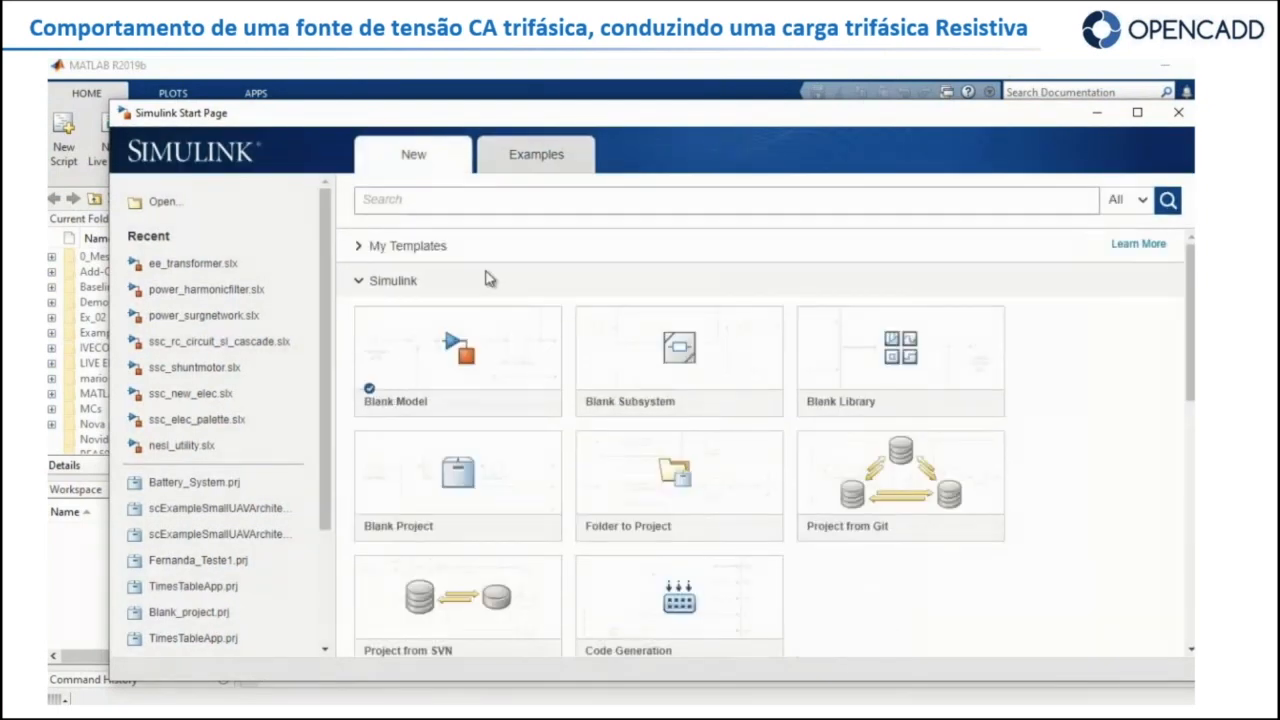
- Expand the Simscape template group and examine its model templates, from Generic Simscape to Specialized Power Systems
scroll(540, 340, down, 2)
mouse_move(712, 365)
scroll(706, 409, down, 8)
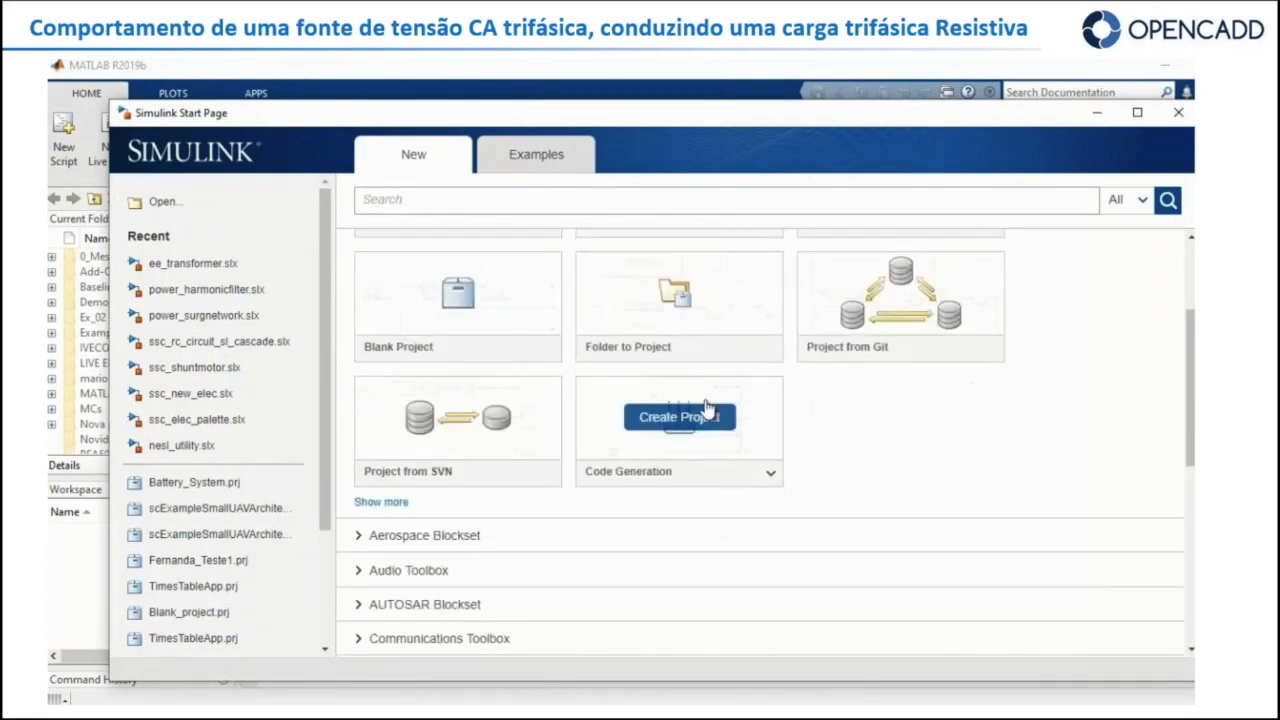
scroll(456, 478, down, 4)
click(379, 433)
mouse_move(457, 523)
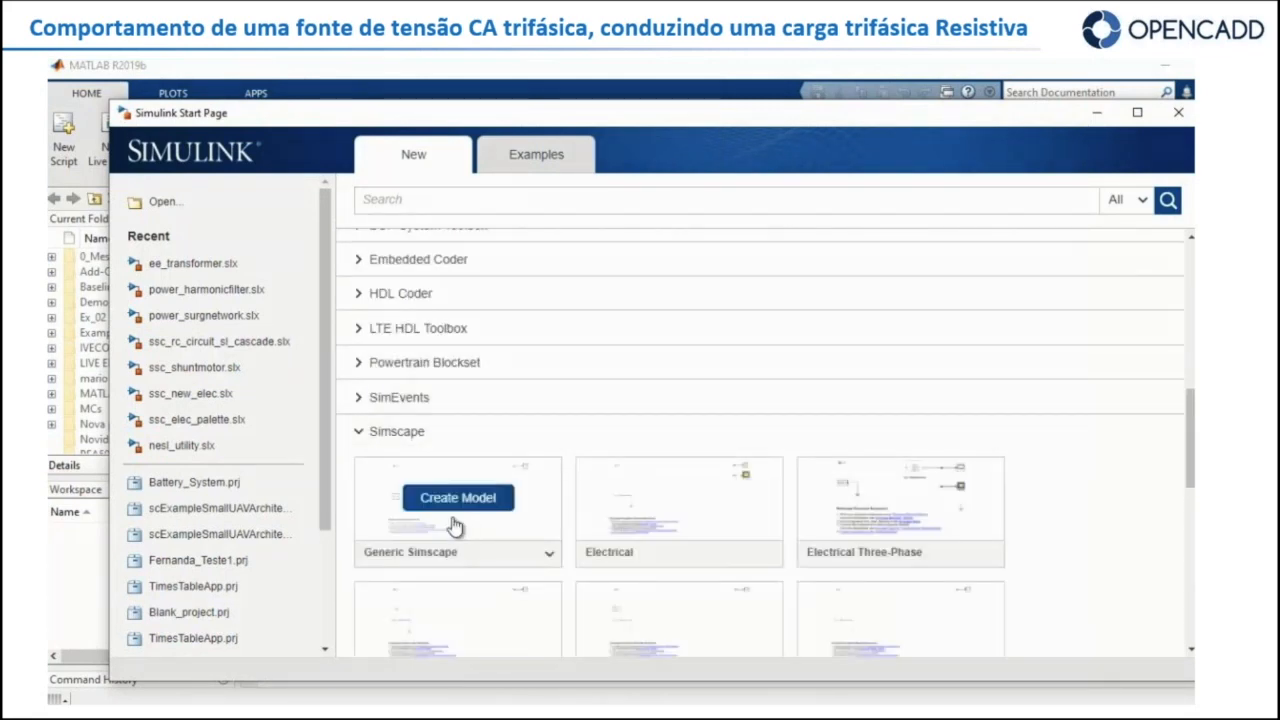
scroll(455, 524, down, 2)
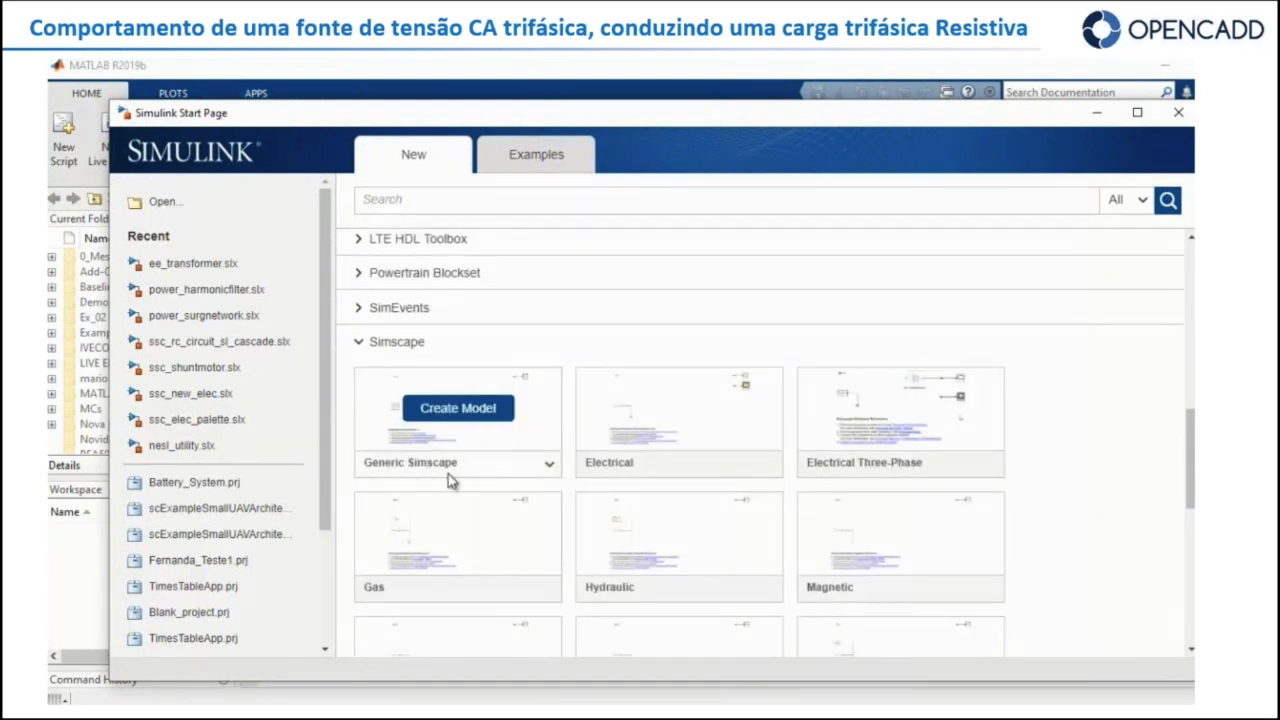
mouse_move(650, 435)
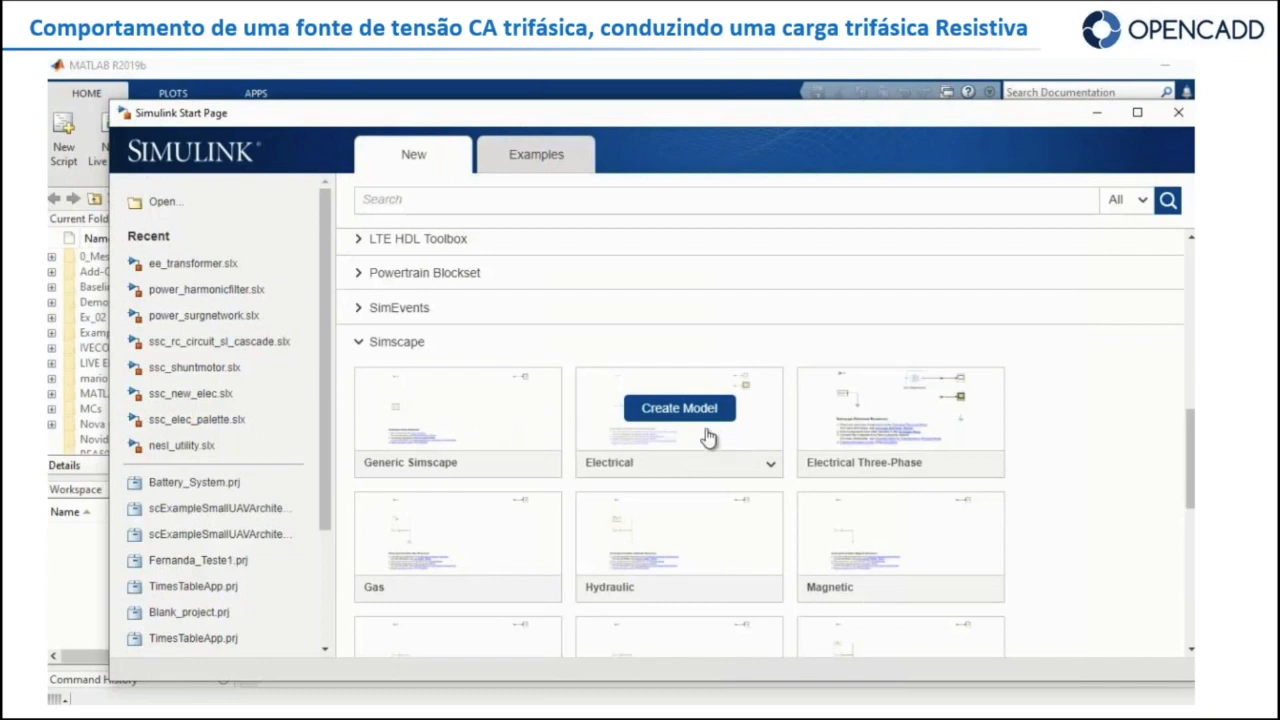
scroll(720, 430, down, 2)
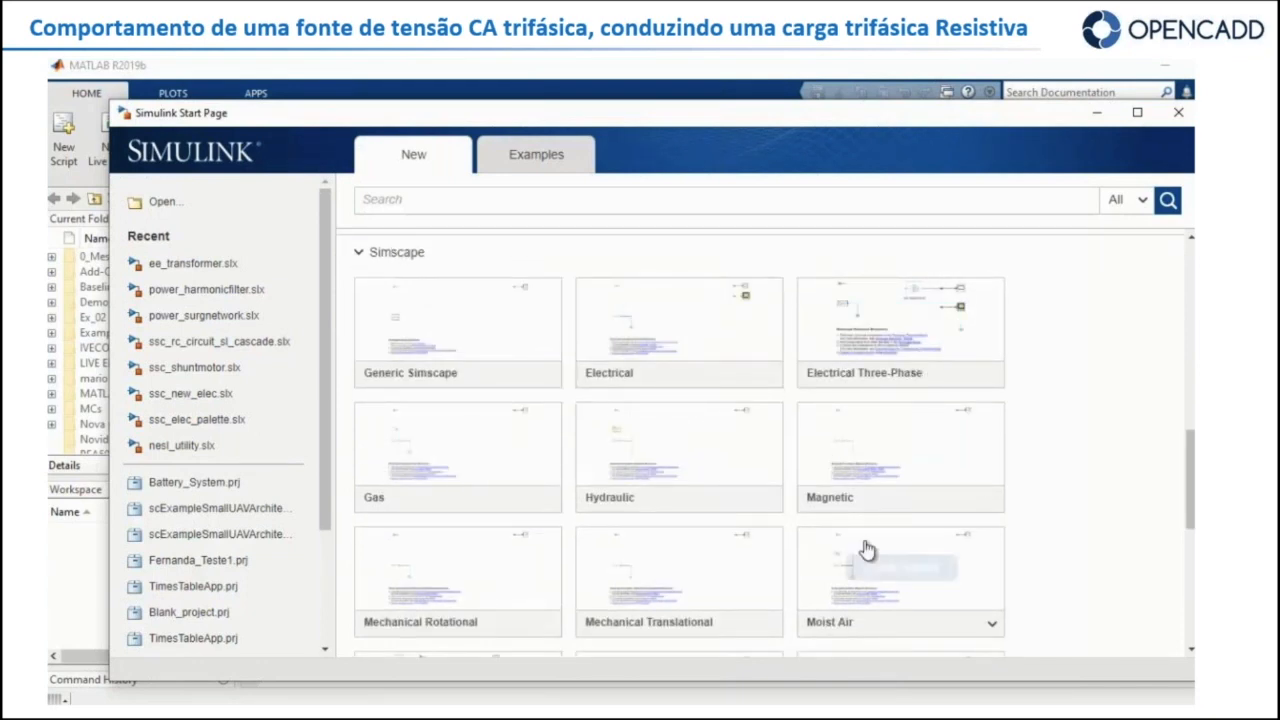
mouse_move(505, 565)
scroll(505, 565, down, 6)
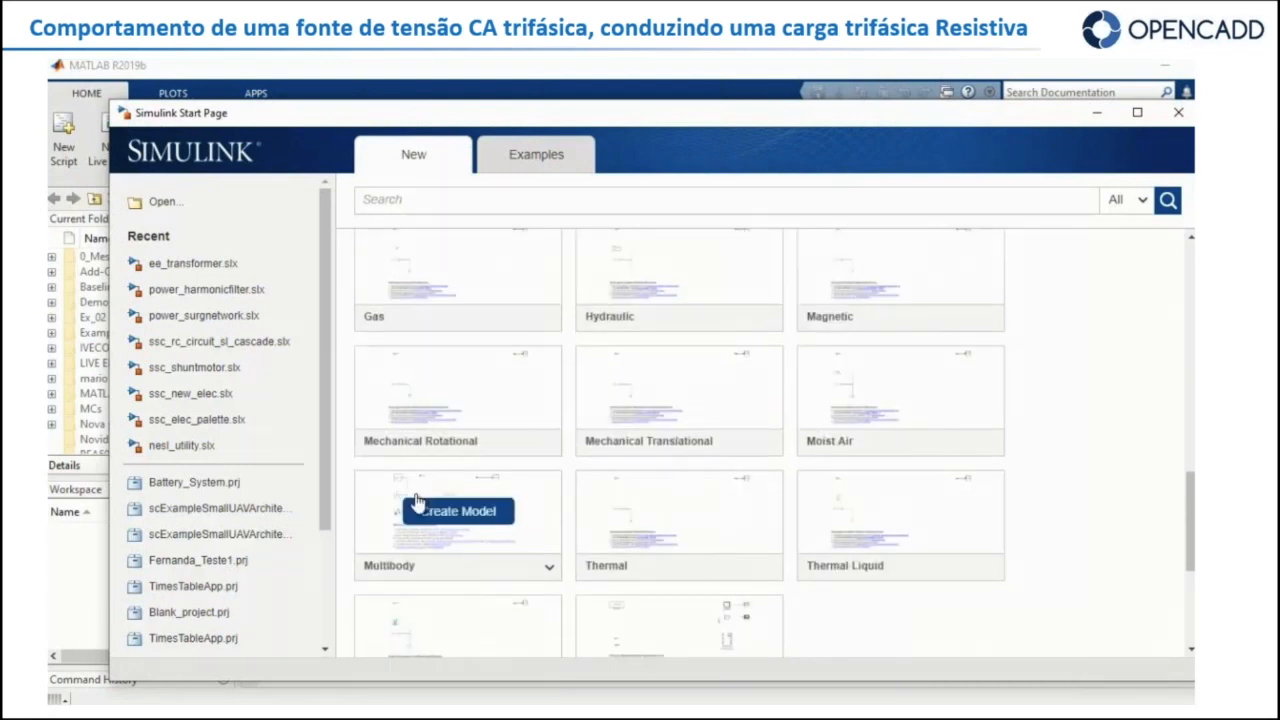
scroll(605, 520, down, 4)
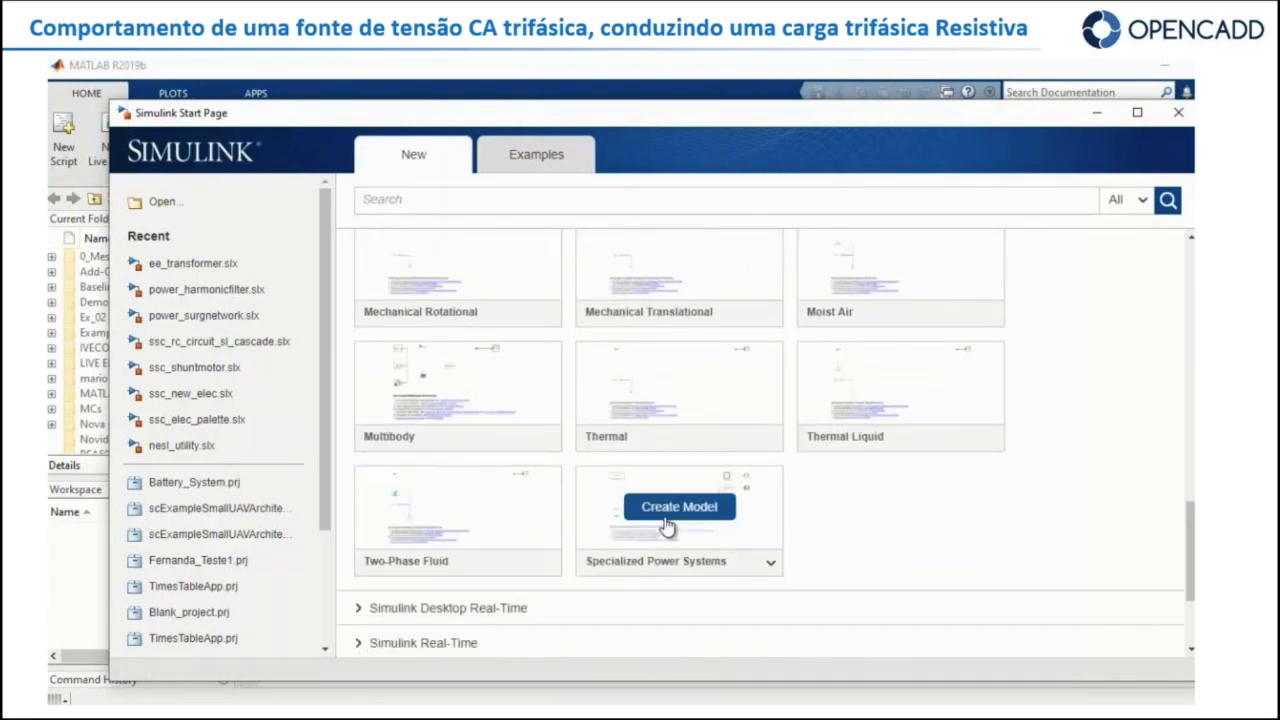
scroll(600, 400, down, 1)
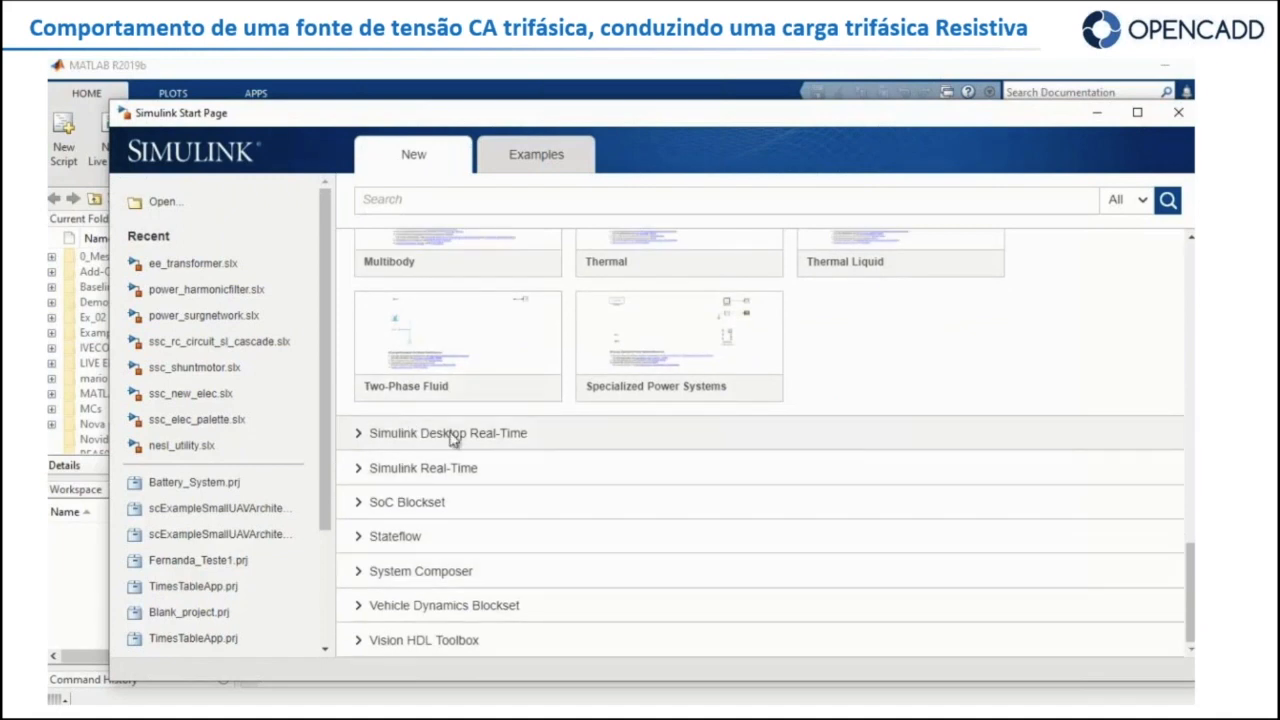
scroll(457, 414, up, 12)
scroll(460, 416, up, 4)
scroll(476, 560, down, 2)
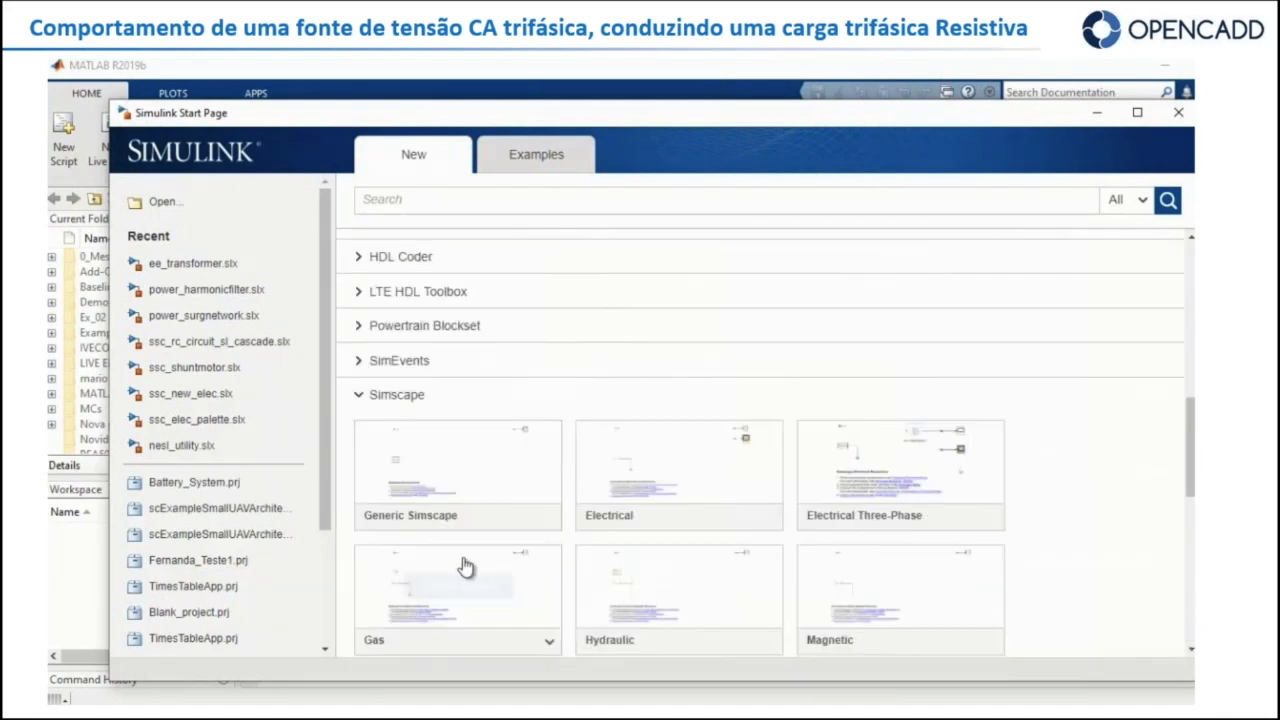
- Create a model from the Generic Simscape template, and reposition and widen its window so the canvas fits on screen
click(458, 461)
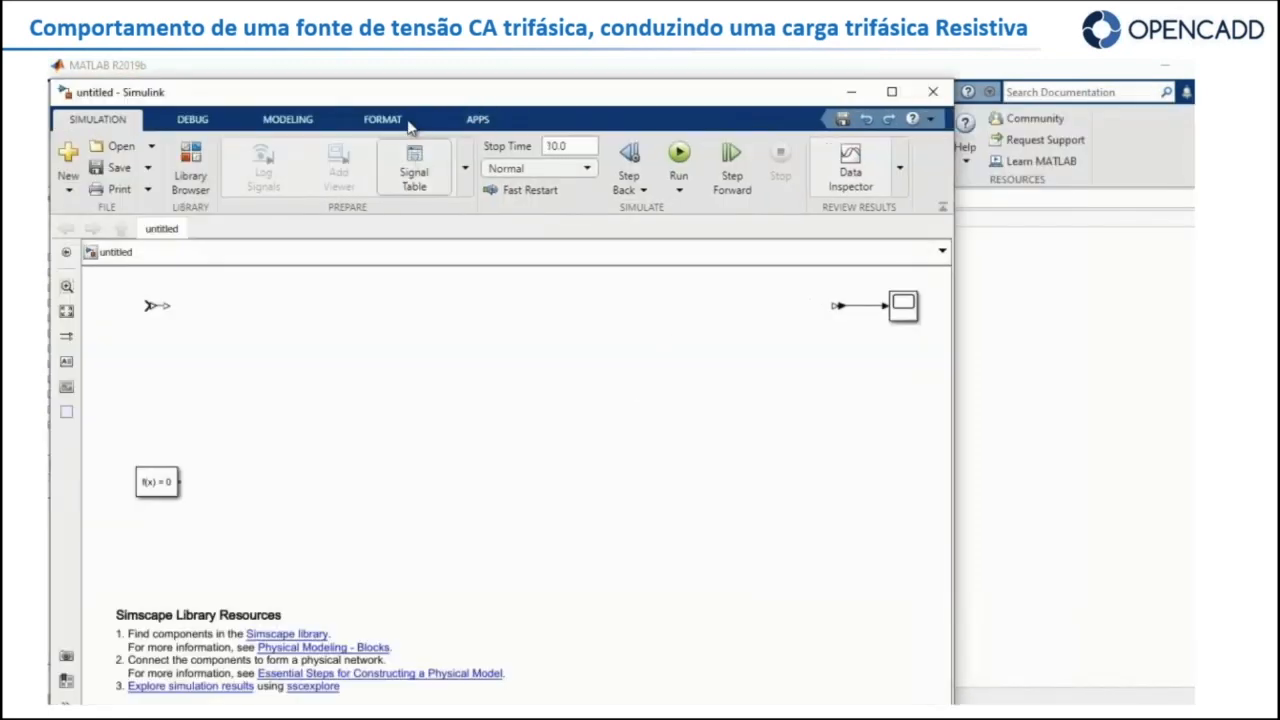
drag(958, 75, 849, 157)
drag(627, 187, 727, 102)
drag(951, 617, 1092, 616)
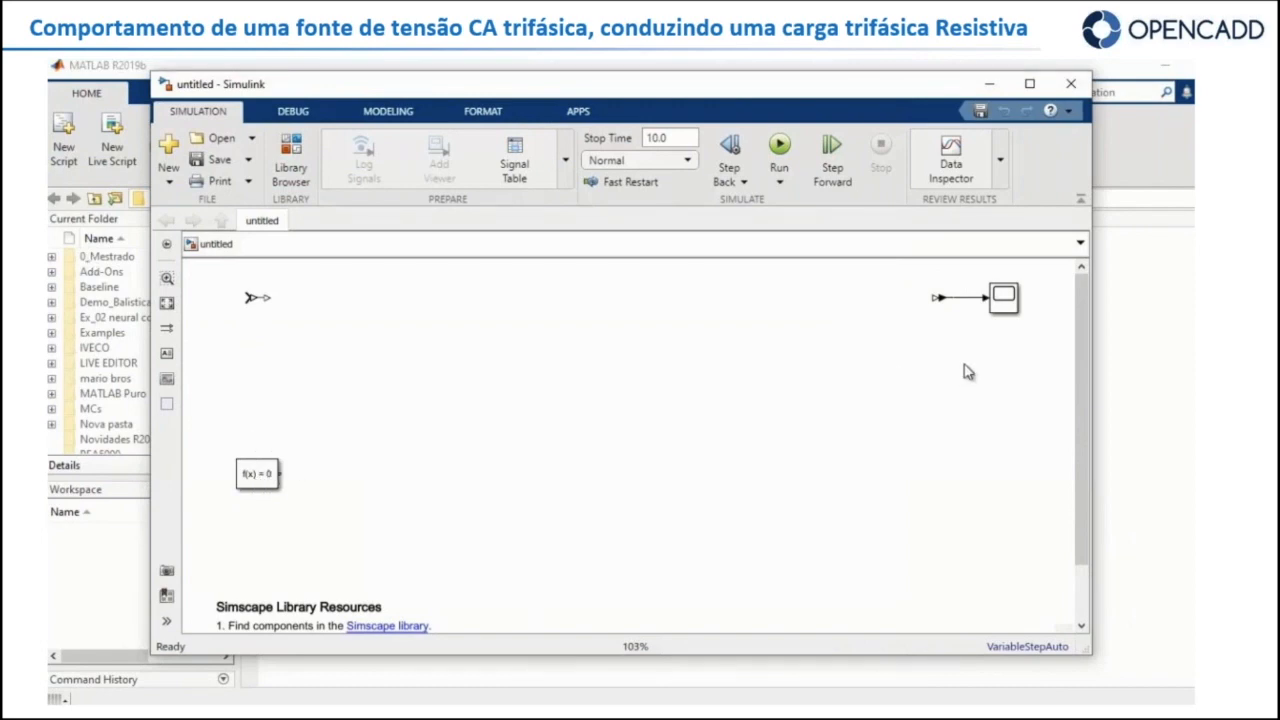
- Examine the template's blocks and notes by selecting everything on the canvas and fitting it to view, and clear the selection
scroll(723, 466, down, 4)
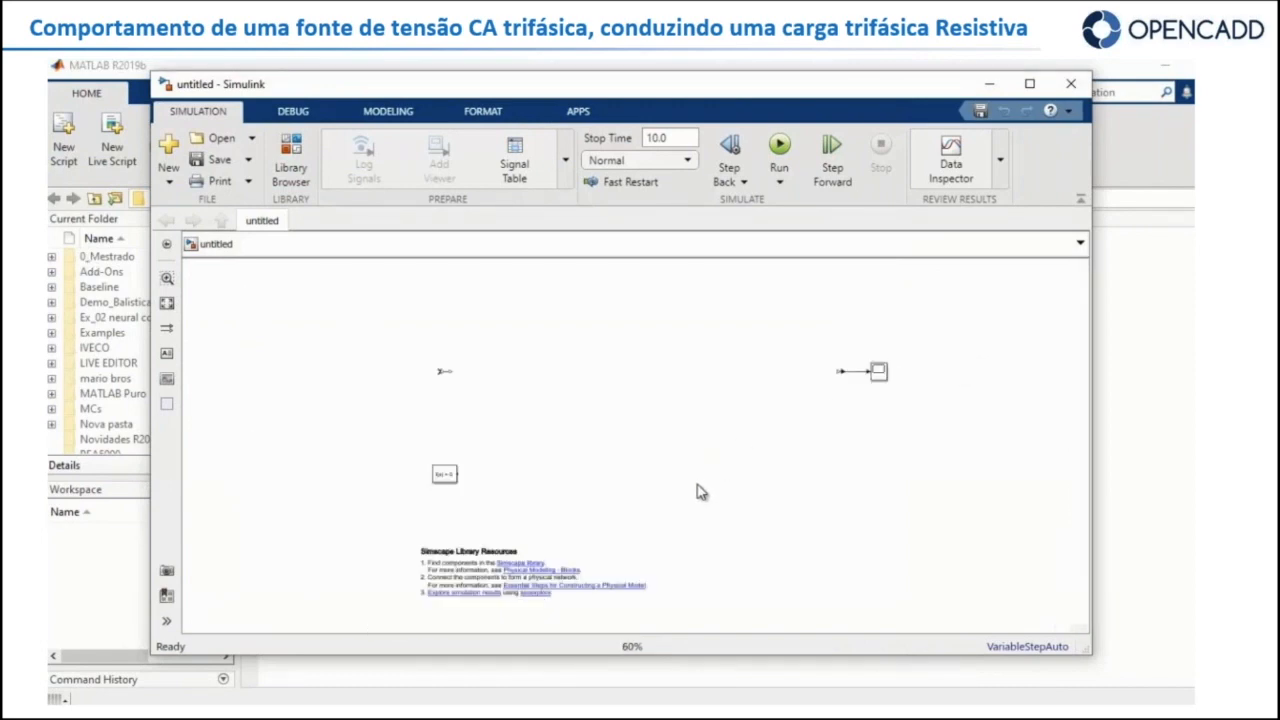
drag(897, 584, 326, 317)
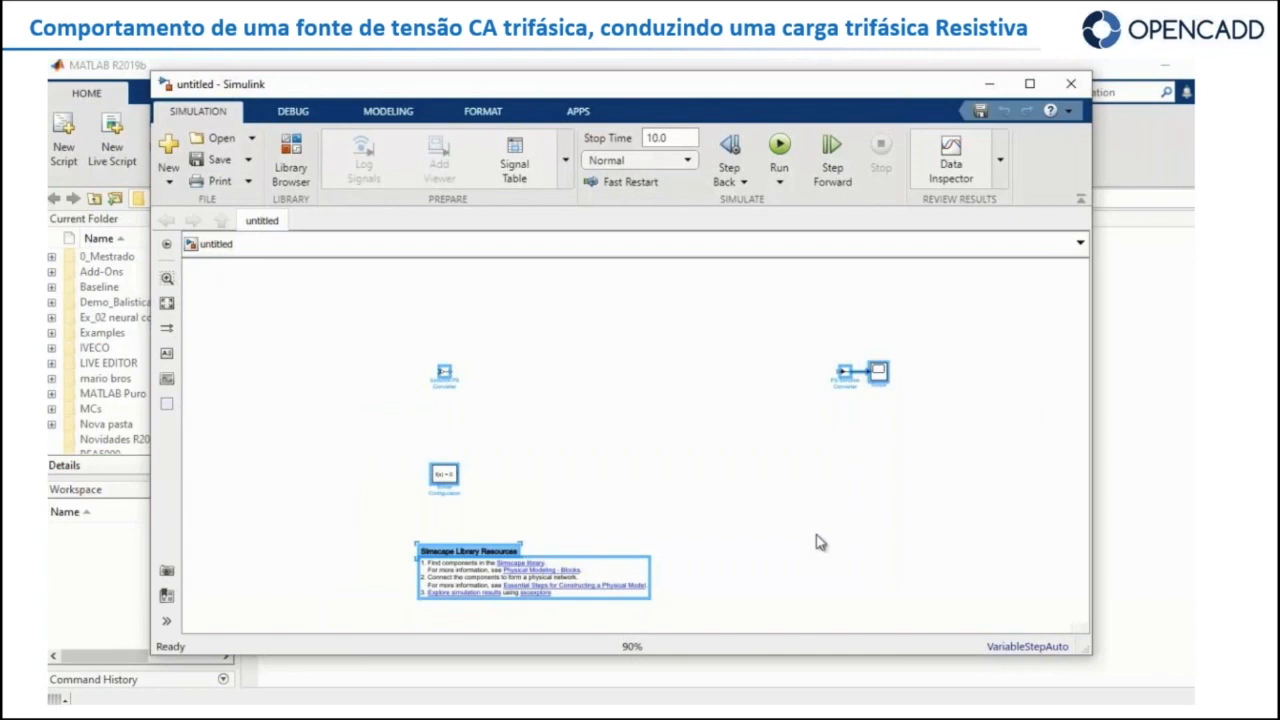
key(space)
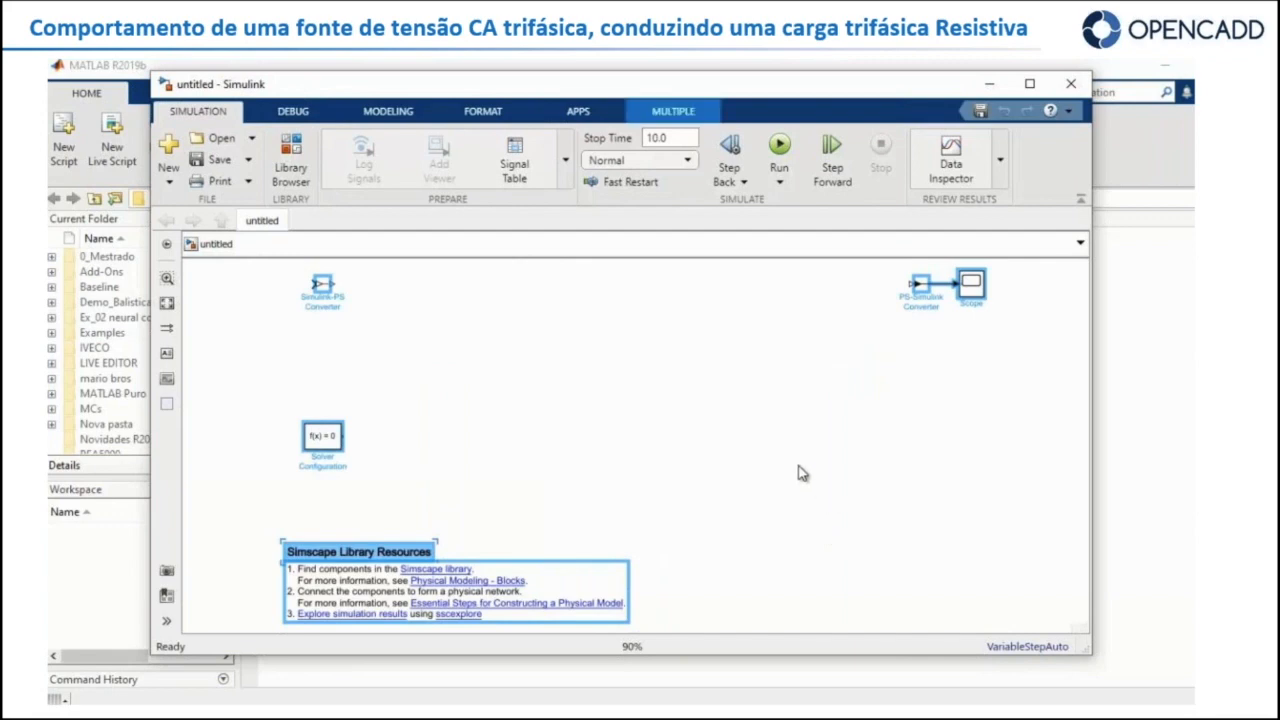
click(551, 340)
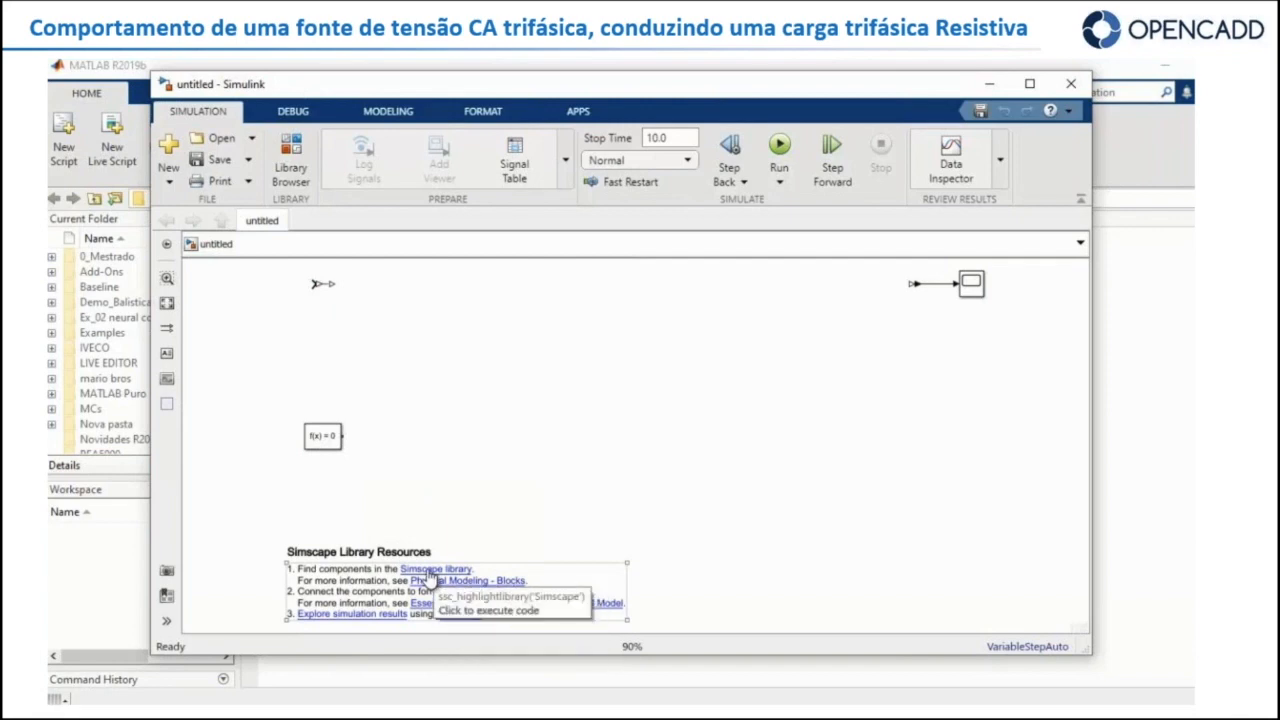
- Open the Physical Modeling - Blocks documentation from the template notes, review the mechanical, electrical, electromagnetic and hydraulic block lists, and close it
click(445, 598)
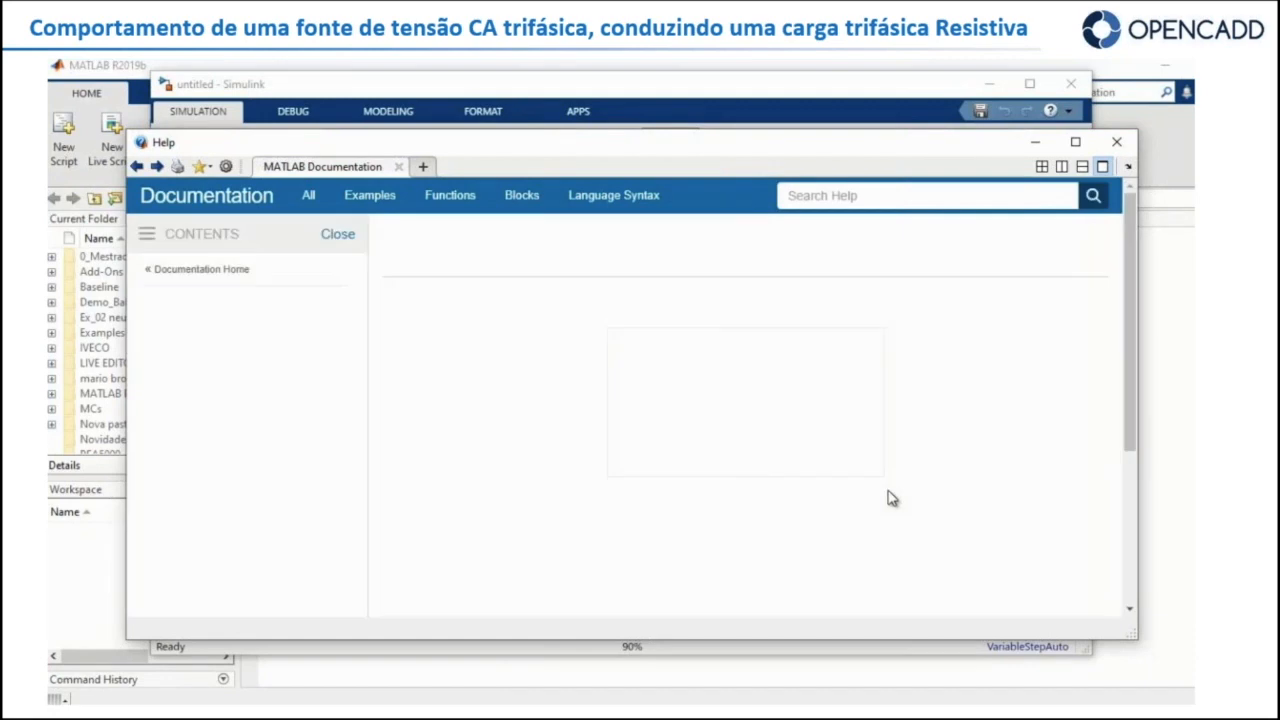
click(521, 195)
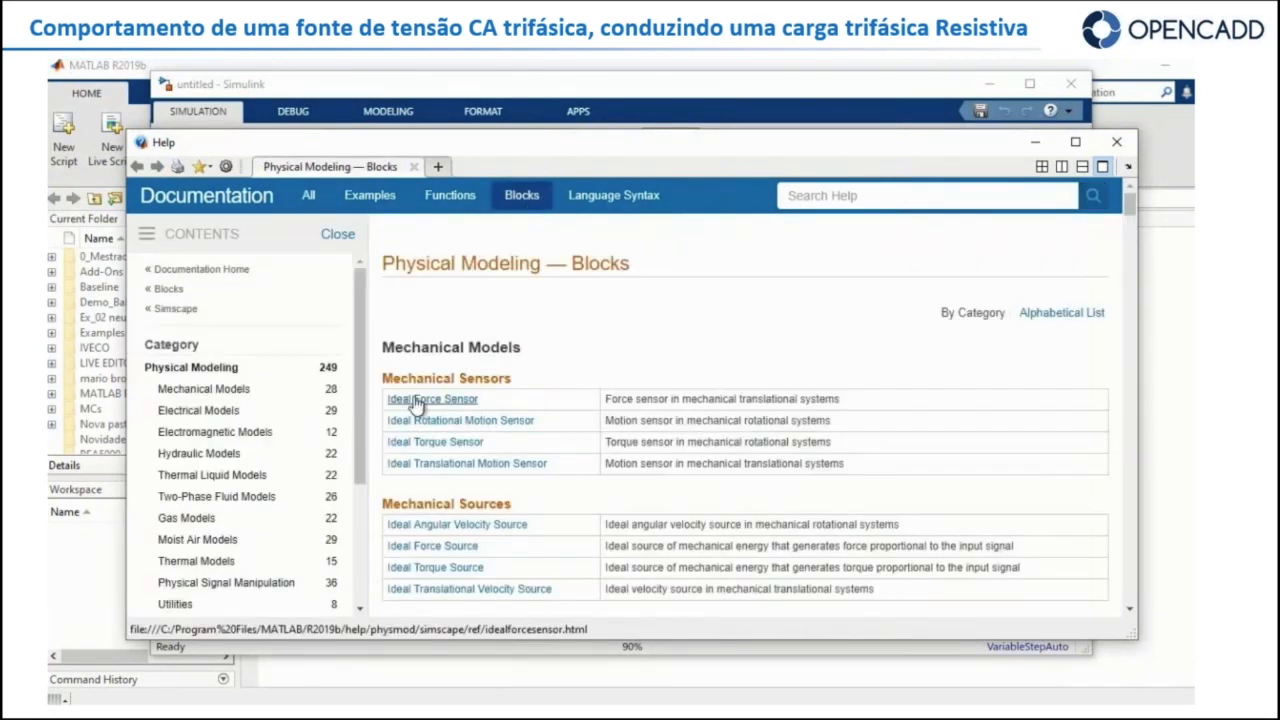
scroll(515, 490, down, 4)
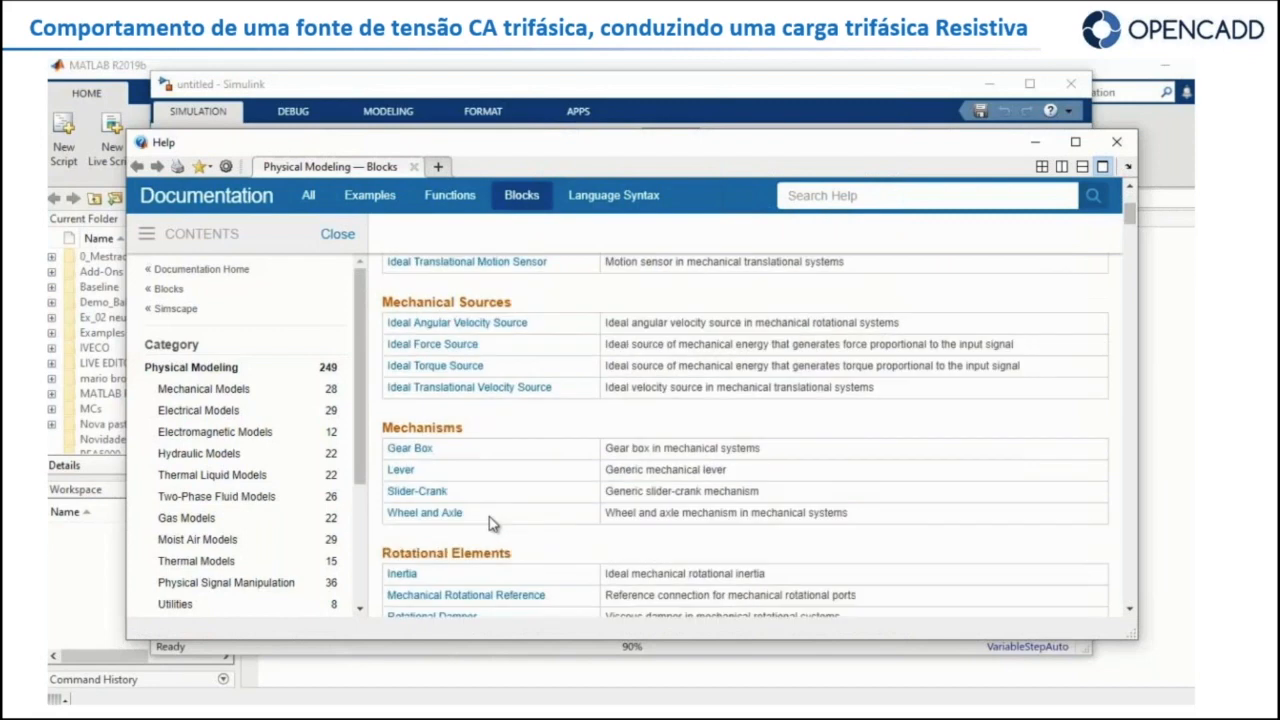
scroll(432, 495, down, 5)
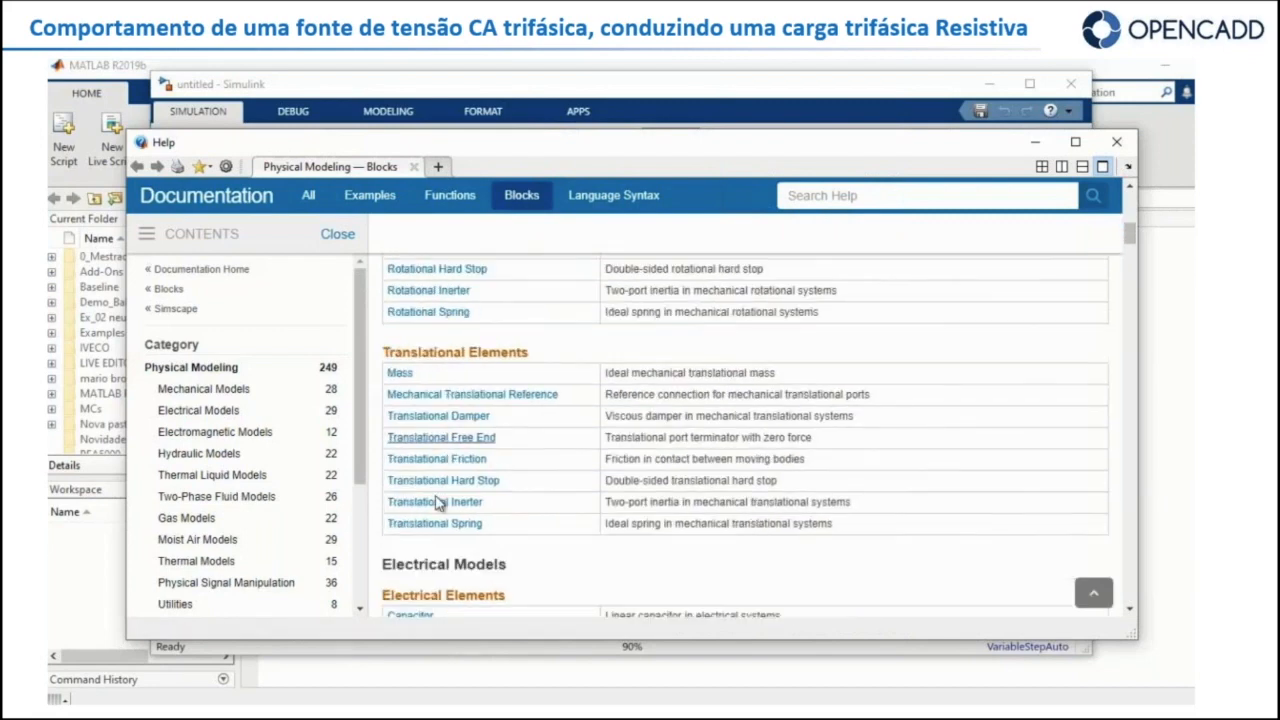
scroll(436, 502, down, 4)
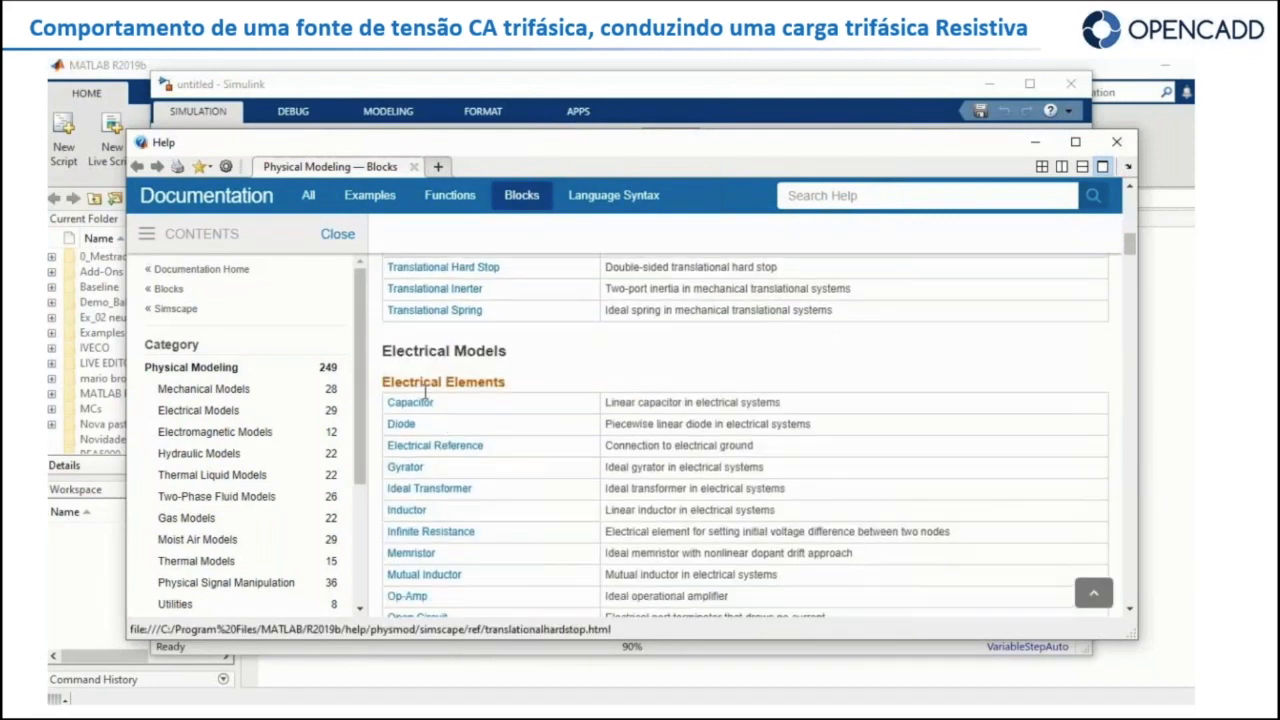
scroll(424, 394, down, 5)
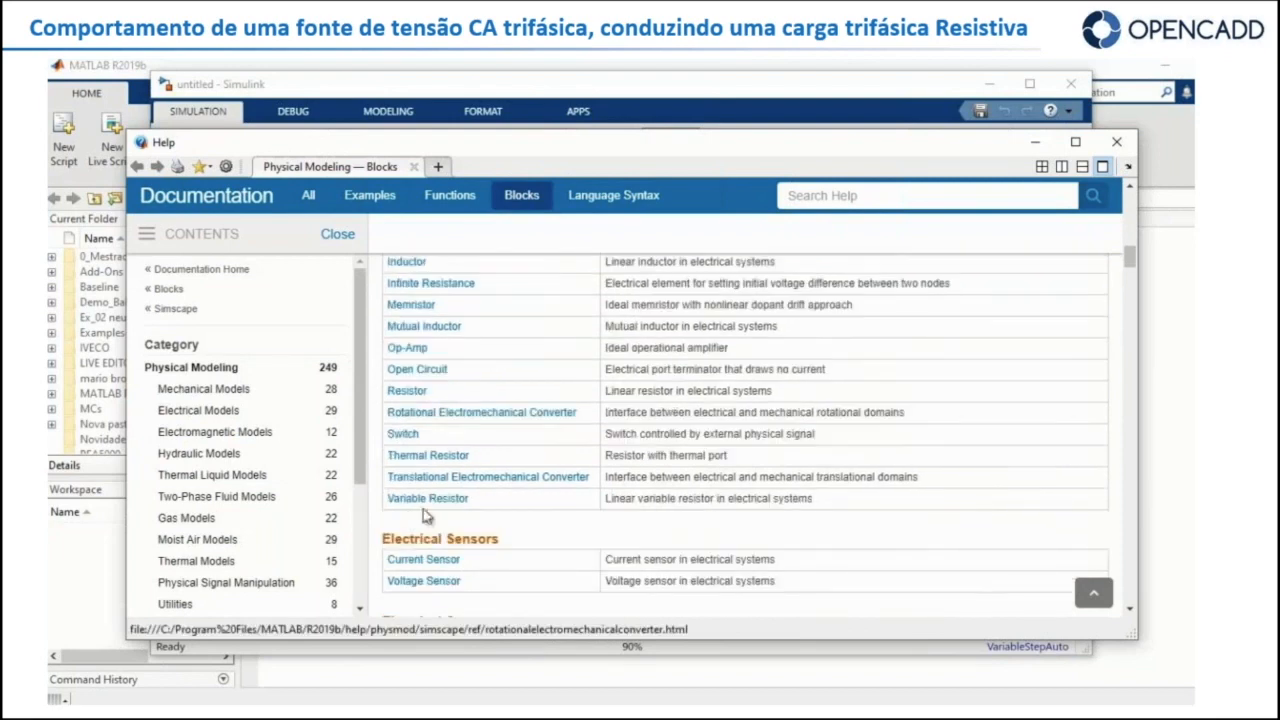
scroll(424, 515, down, 7)
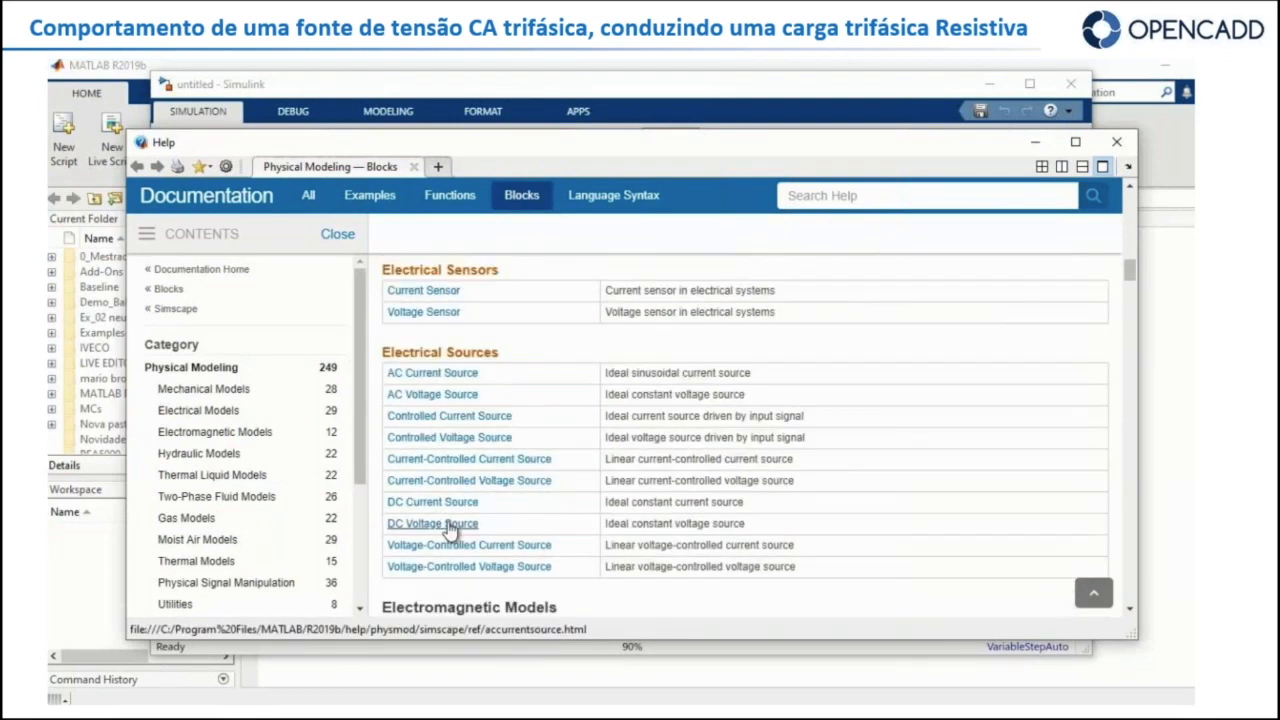
scroll(426, 556, down, 5)
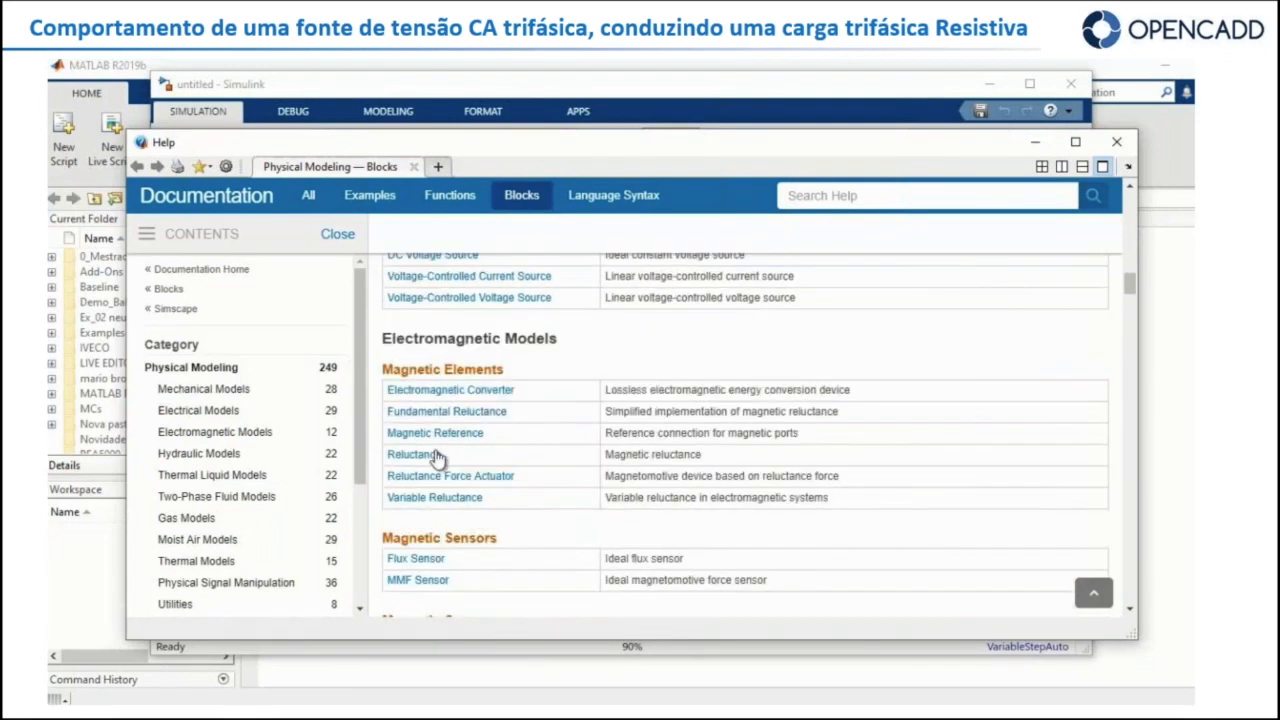
scroll(424, 553, down, 7)
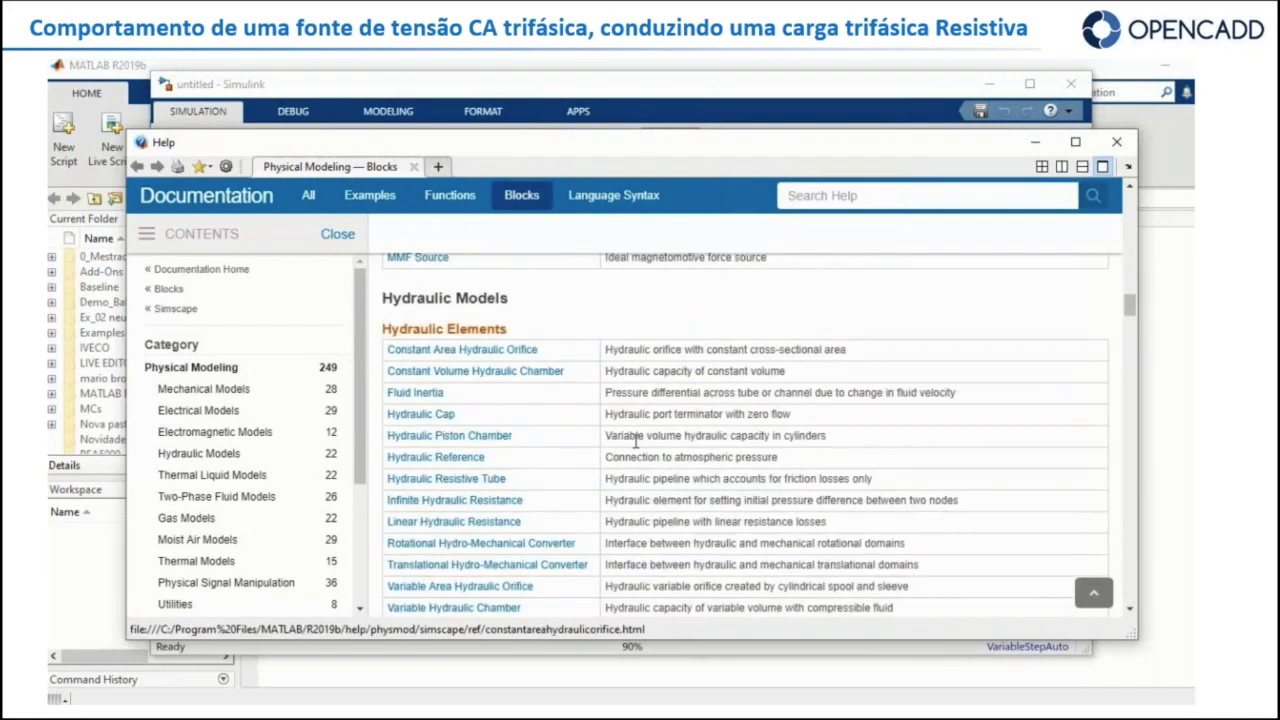
click(1120, 141)
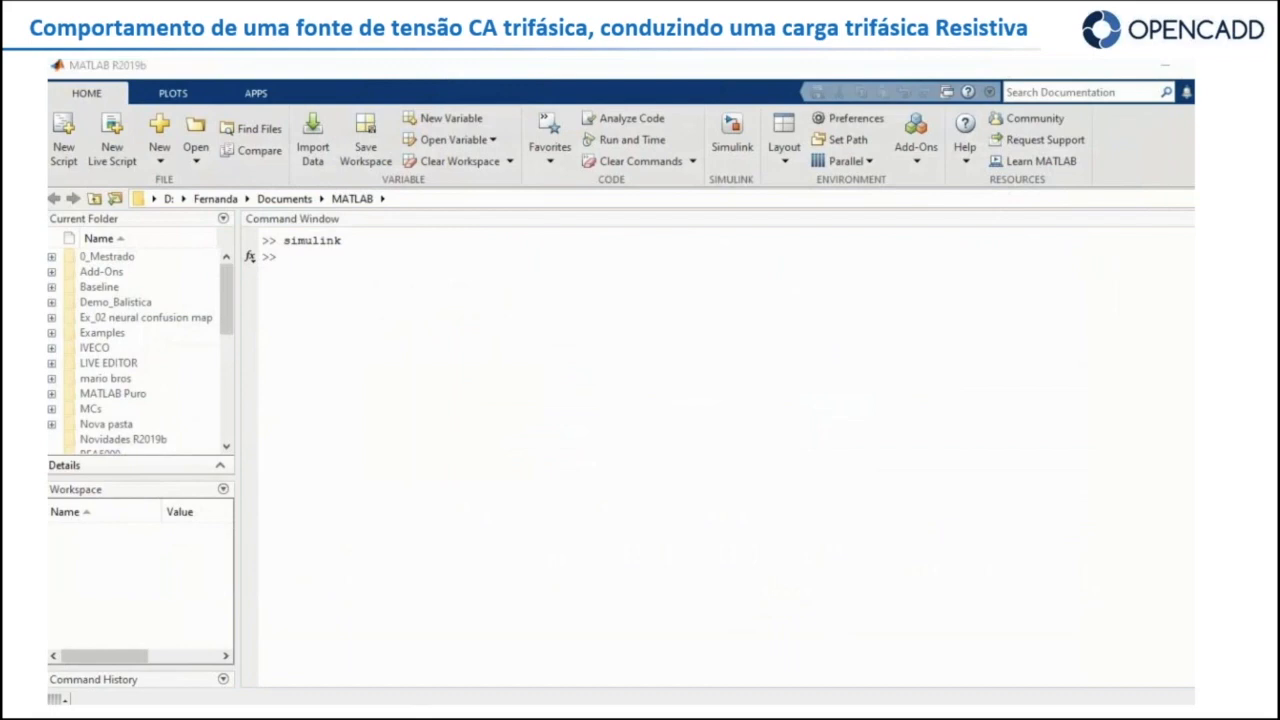
- Return to the untitled model made from the Generic Simscape template and close it
mouse_move(423, 680)
mouse_move(490, 633)
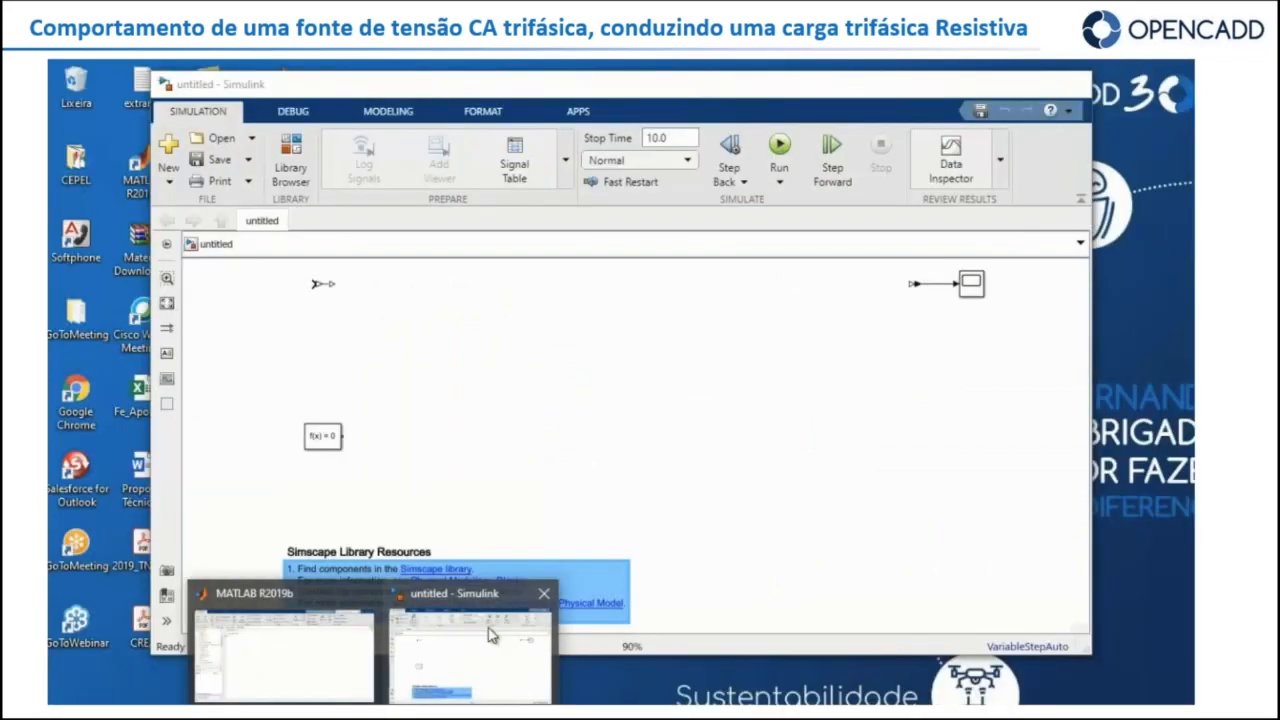
click(490, 635)
click(1069, 85)
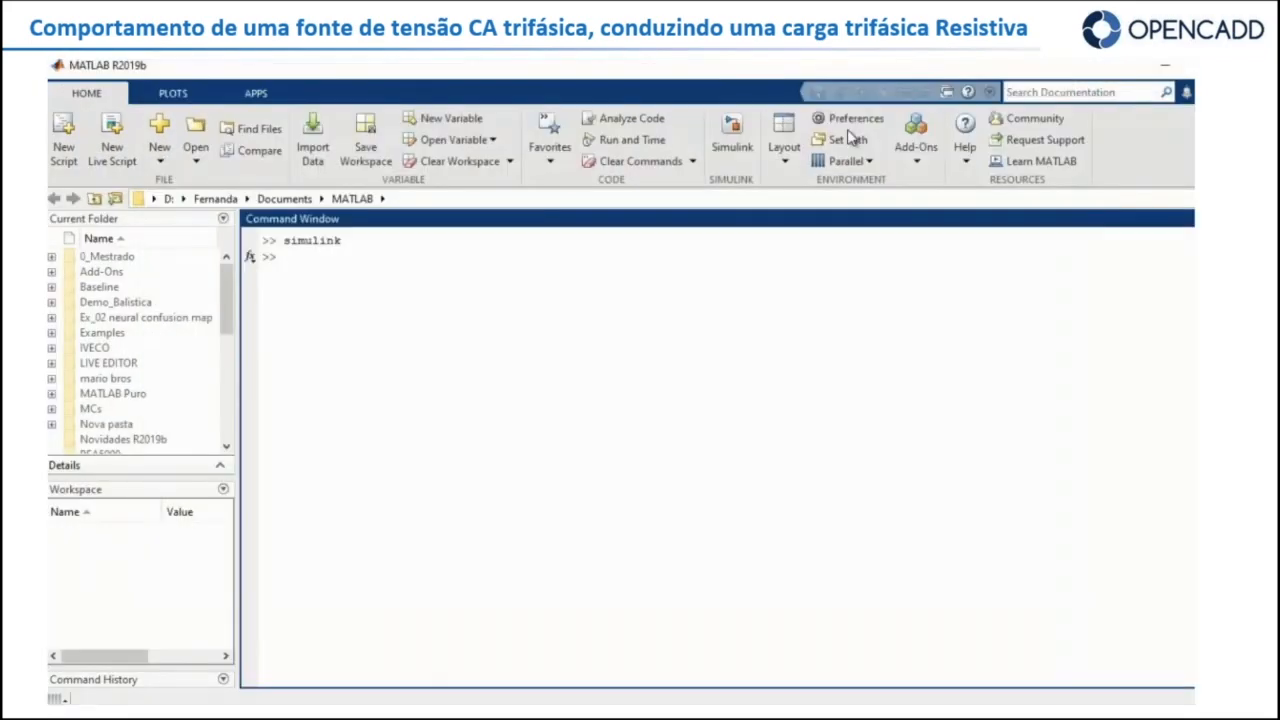
- Create a blank model from the Simulink start page, and move and enlarge its window to show the full canvas
click(732, 130)
mouse_move(466, 484)
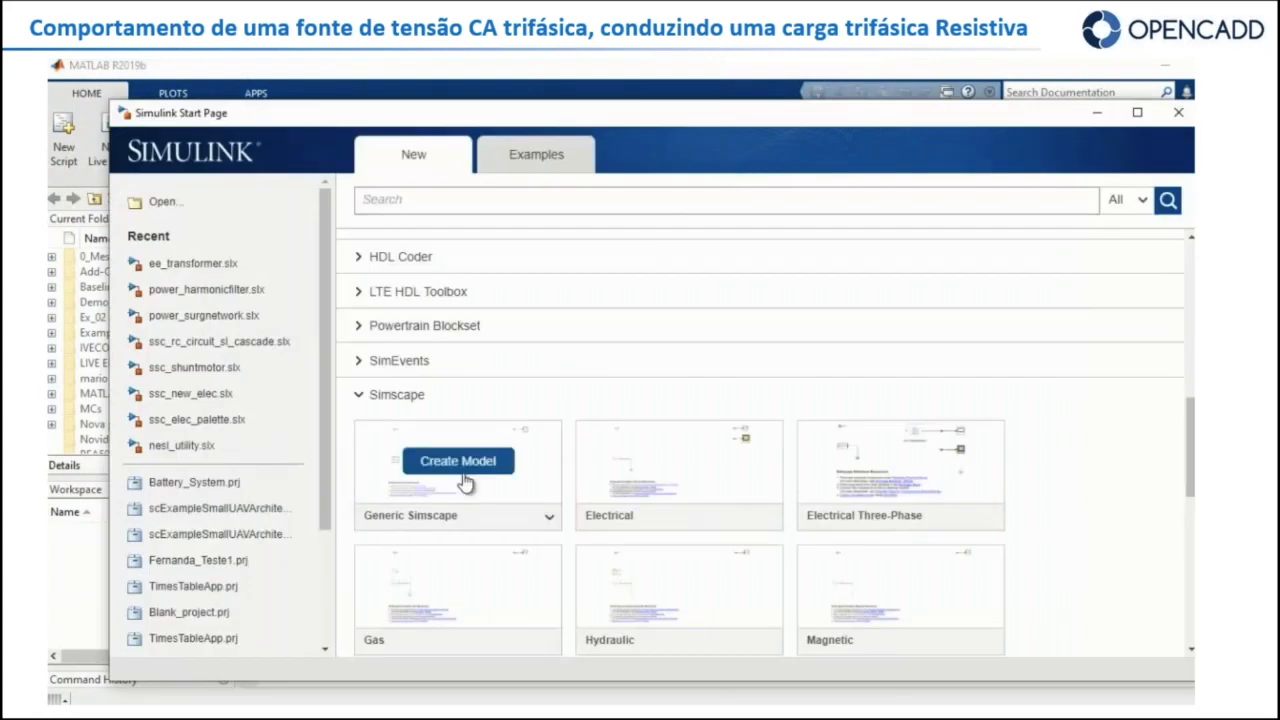
scroll(520, 400, up, 10)
click(463, 348)
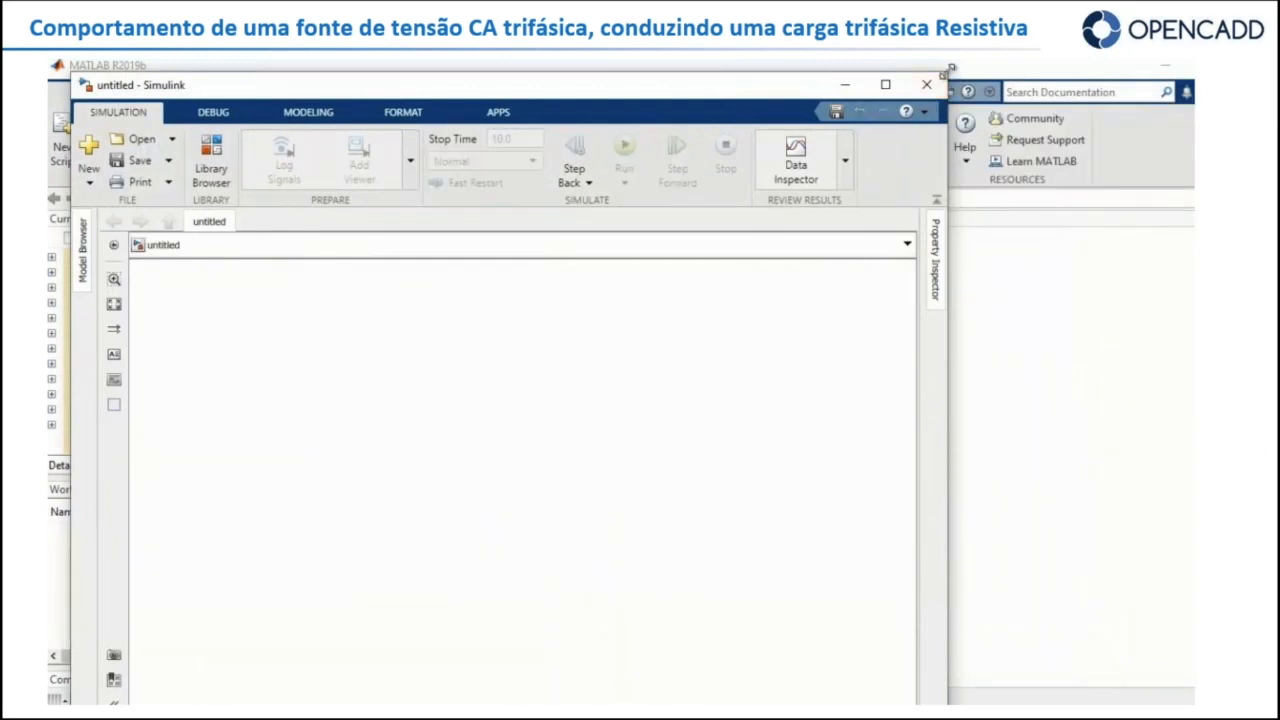
drag(760, 84, 782, 133)
drag(970, 638, 1072, 686)
drag(506, 148, 526, 132)
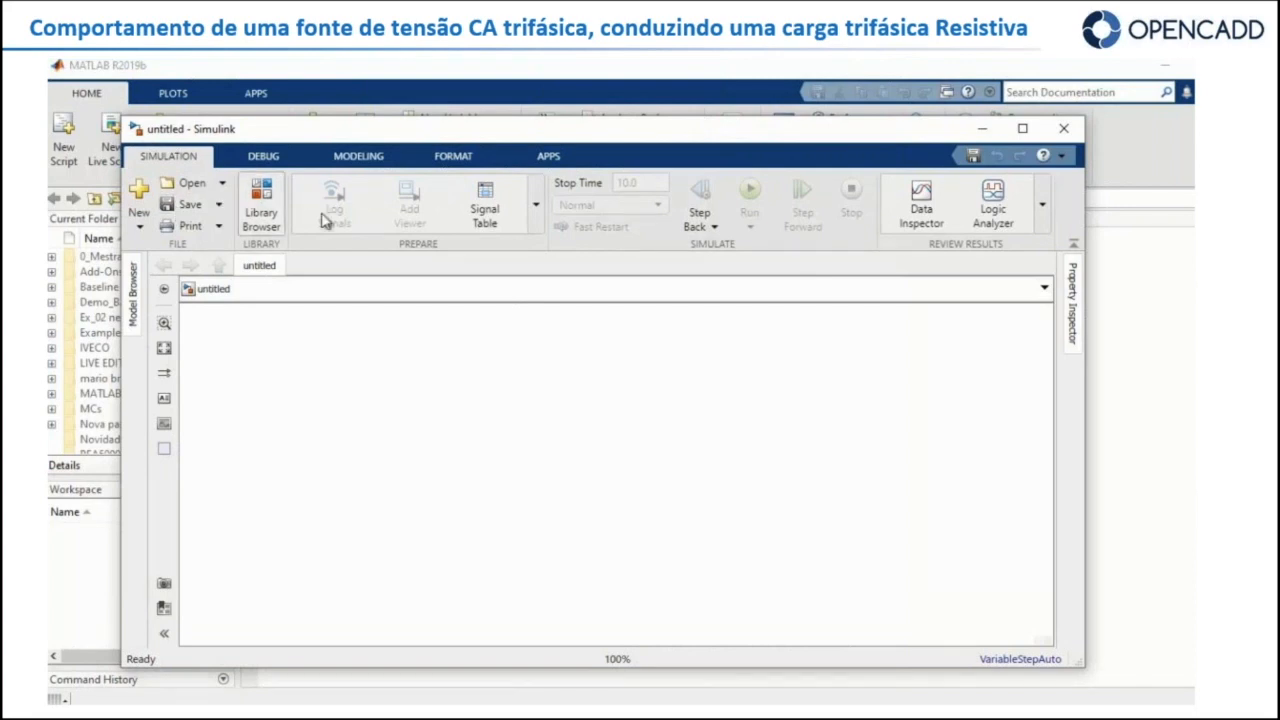
- Find the Solver Configuration block by searching for "solver" and place it in the canvas's lower-left area
double_click(427, 392)
text(sol)
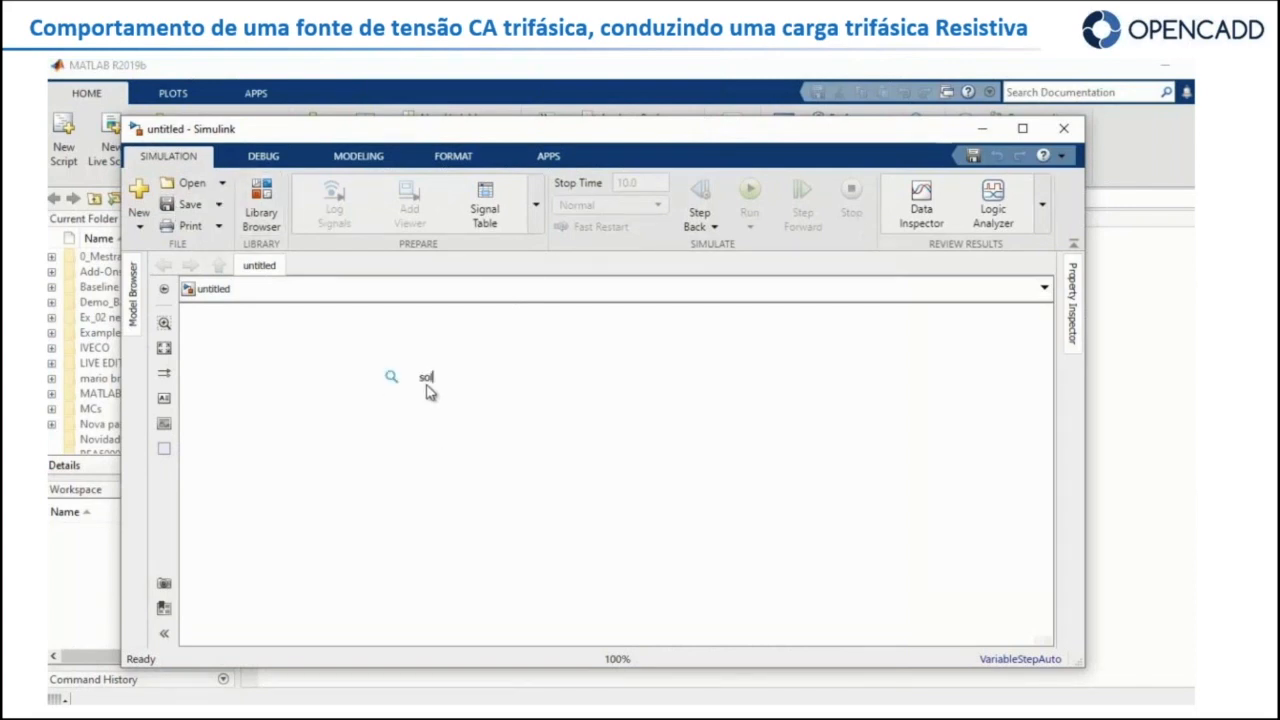
text(ver)
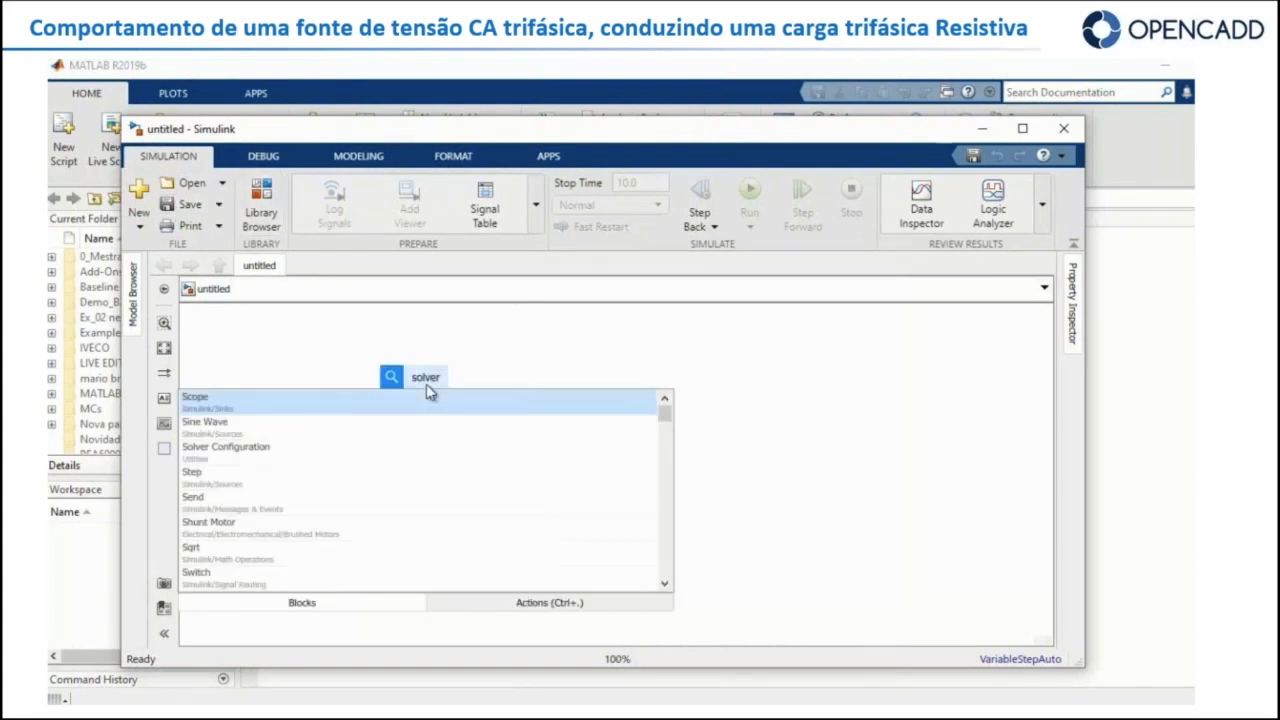
key(Escape)
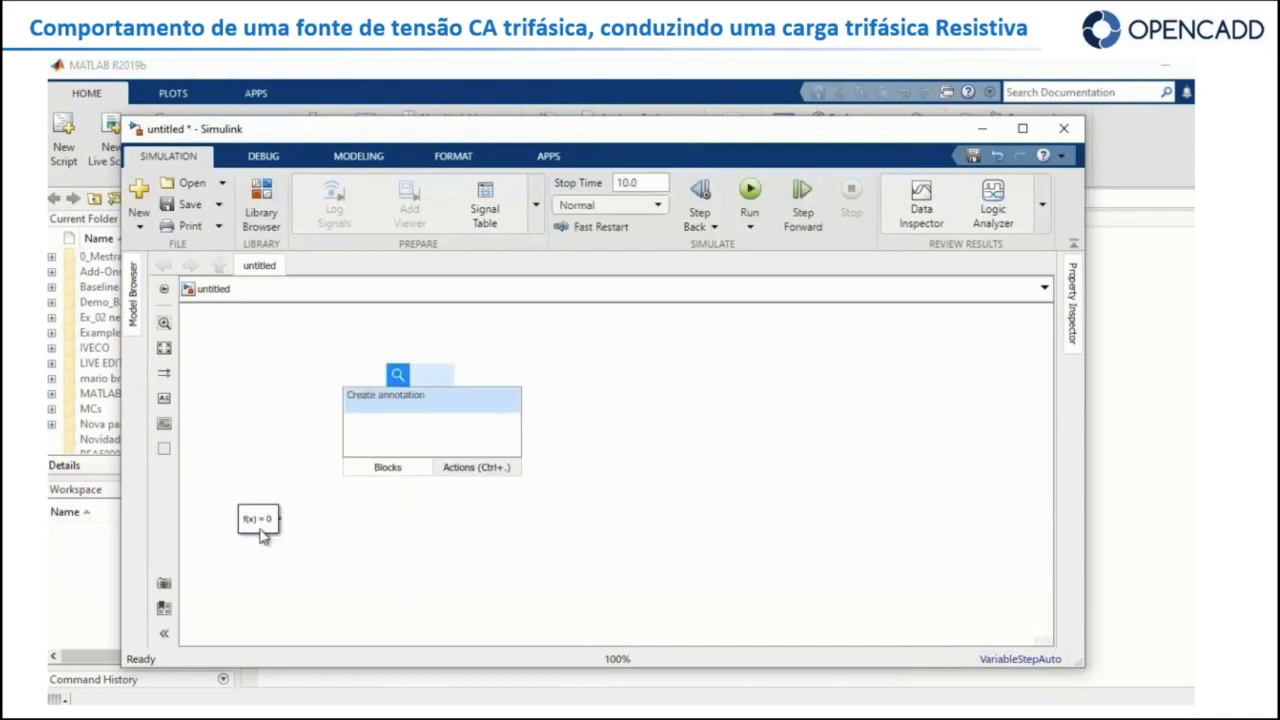
click(257, 524)
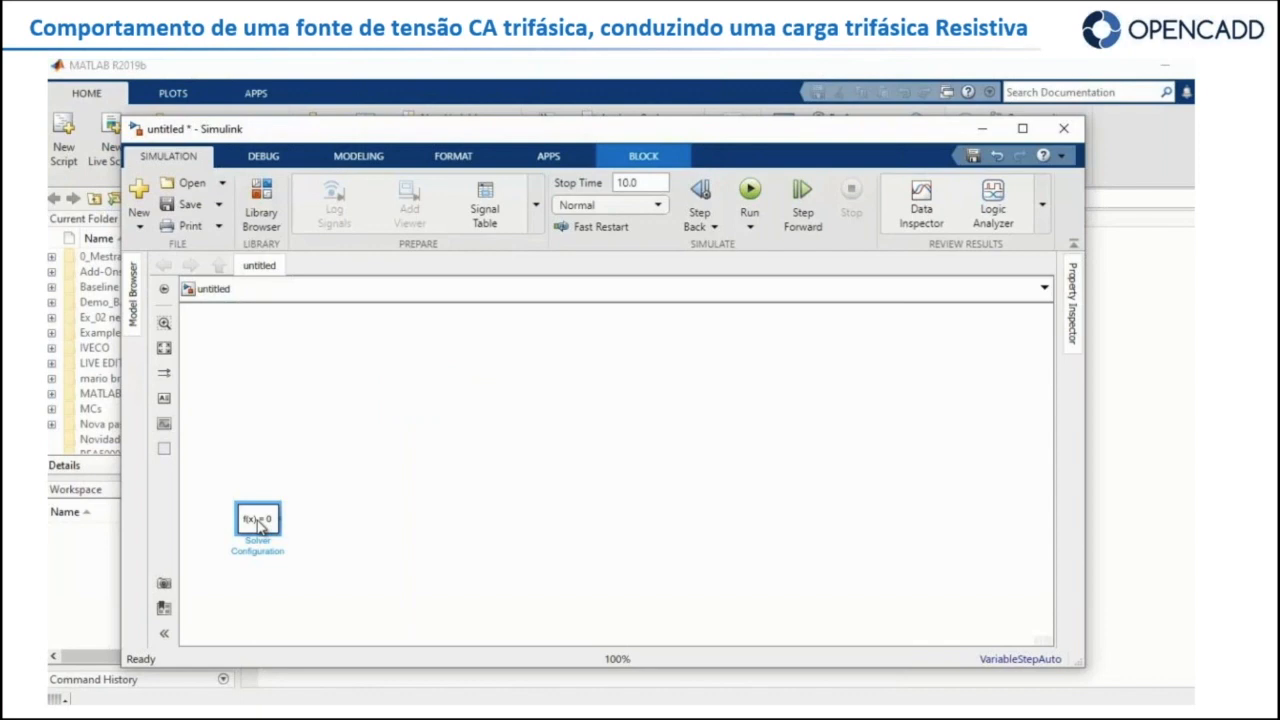
- Configure the Solver Configuration block to use the local solver with Backward Euler and a sample time of 0.0001
double_click(258, 522)
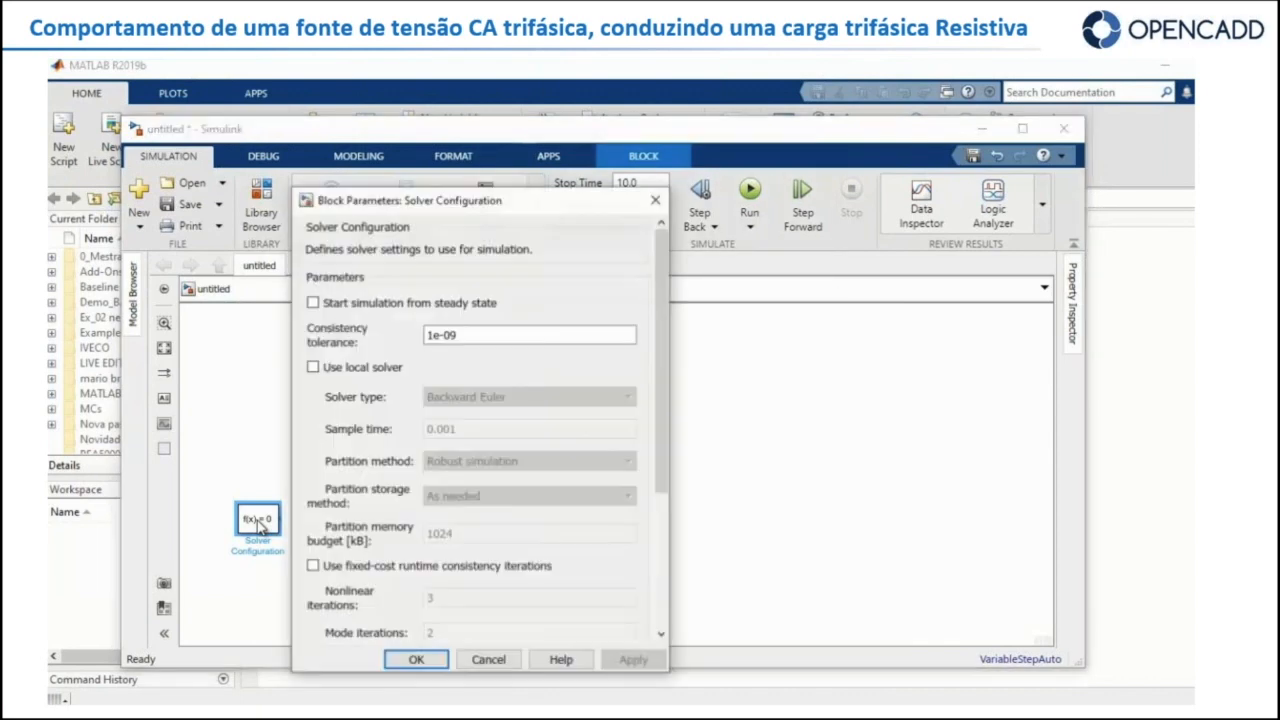
click(350, 375)
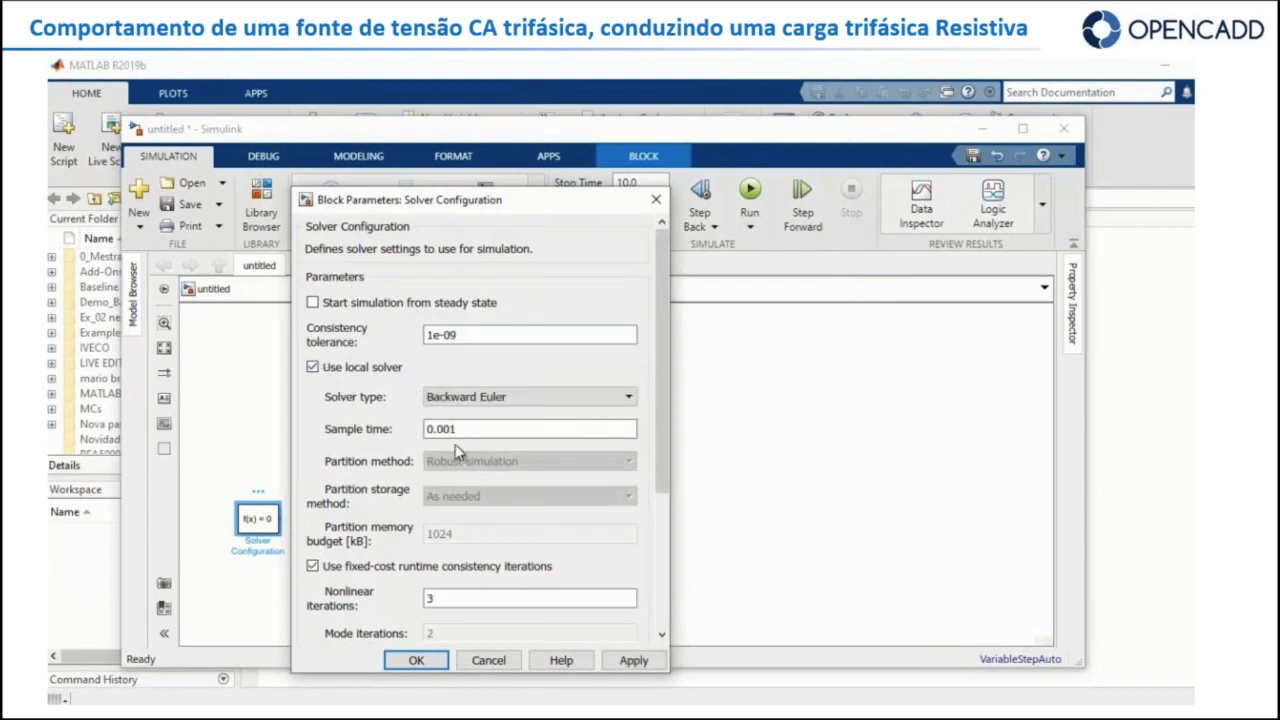
click(478, 430)
text(0)
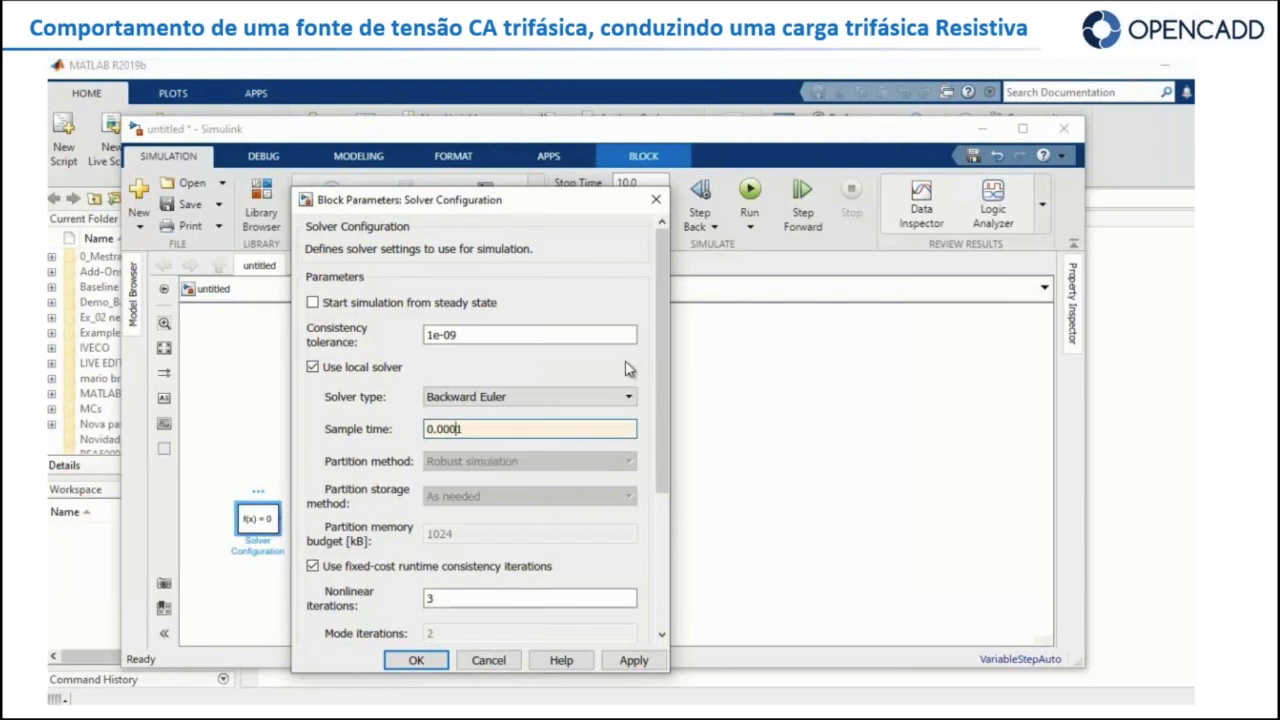
click(492, 400)
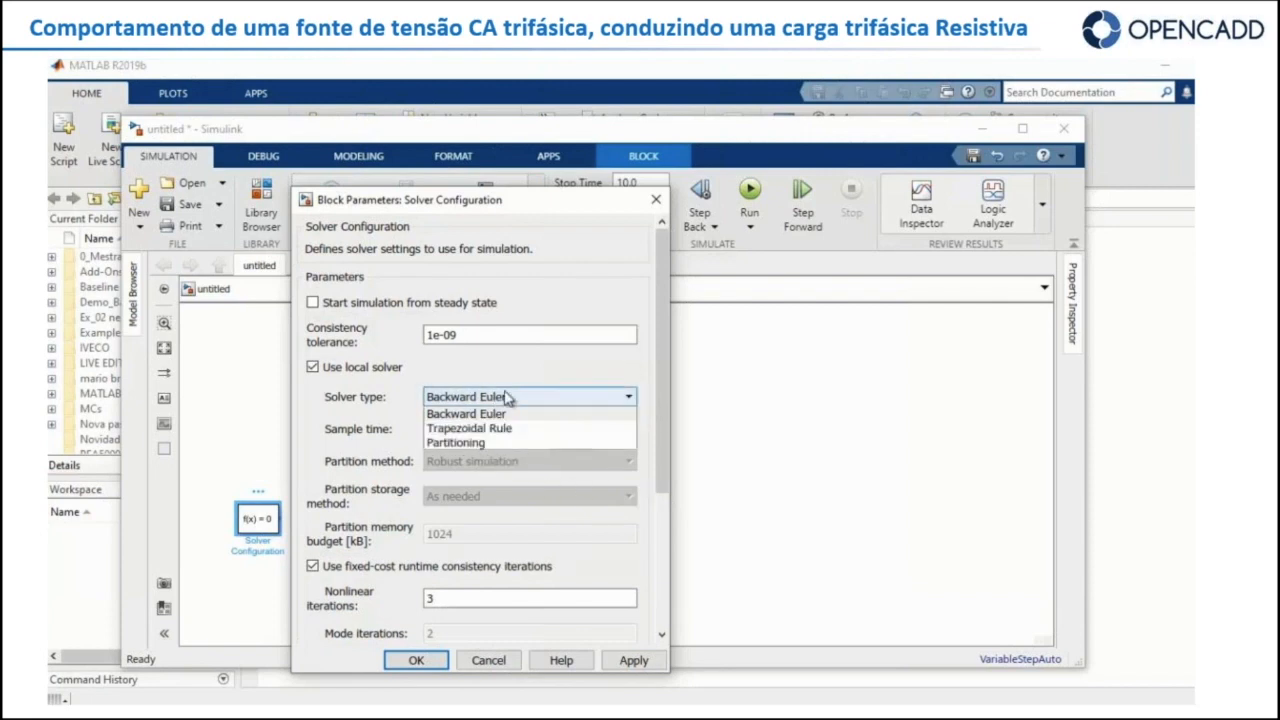
click(496, 415)
click(511, 399)
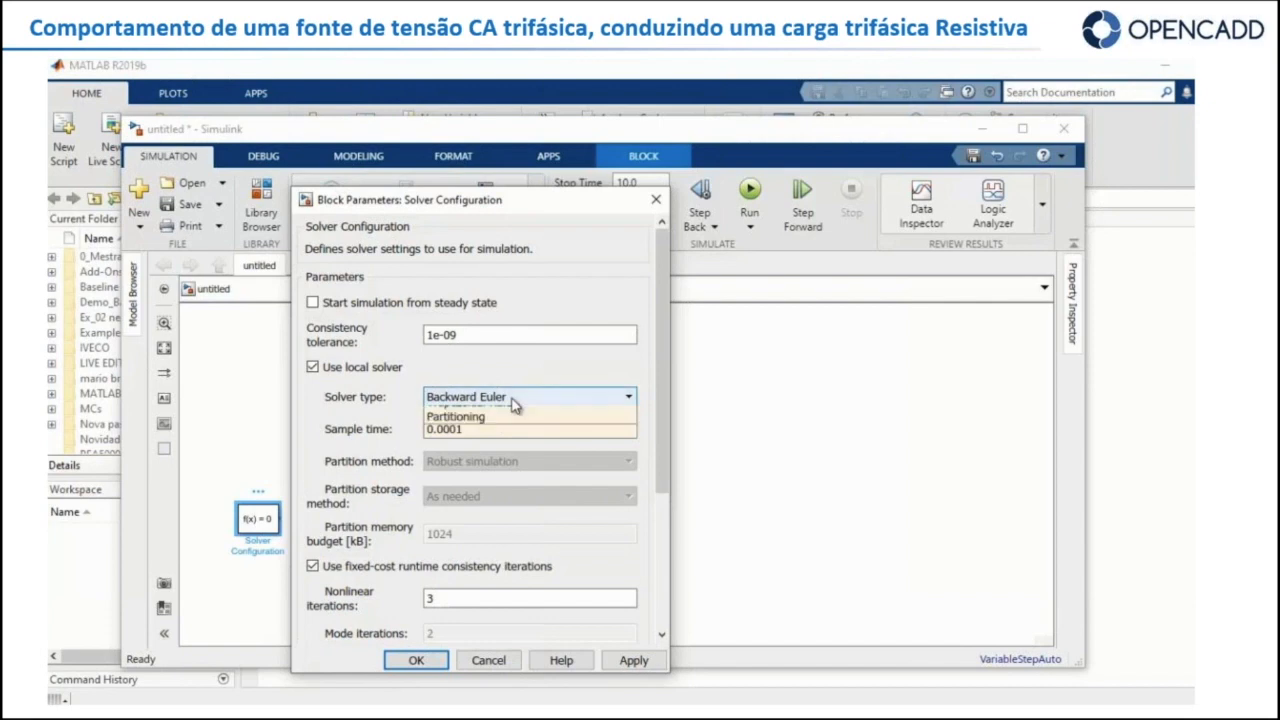
click(510, 403)
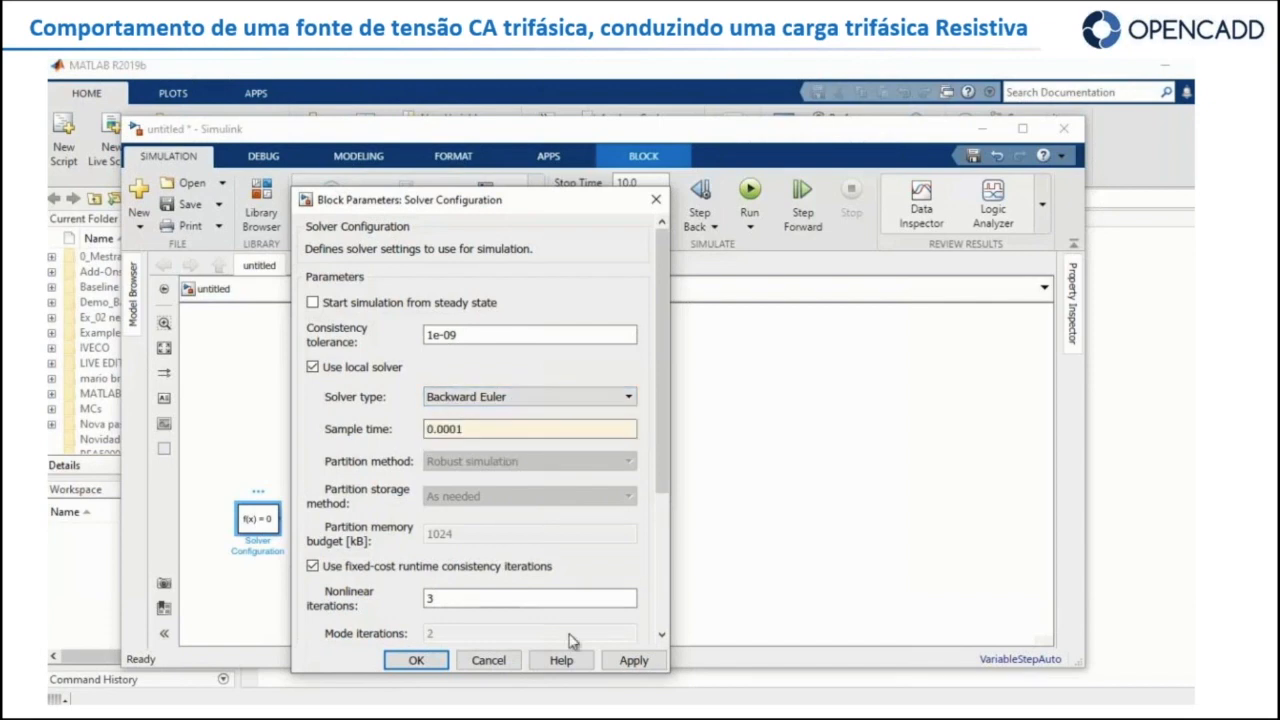
click(633, 660)
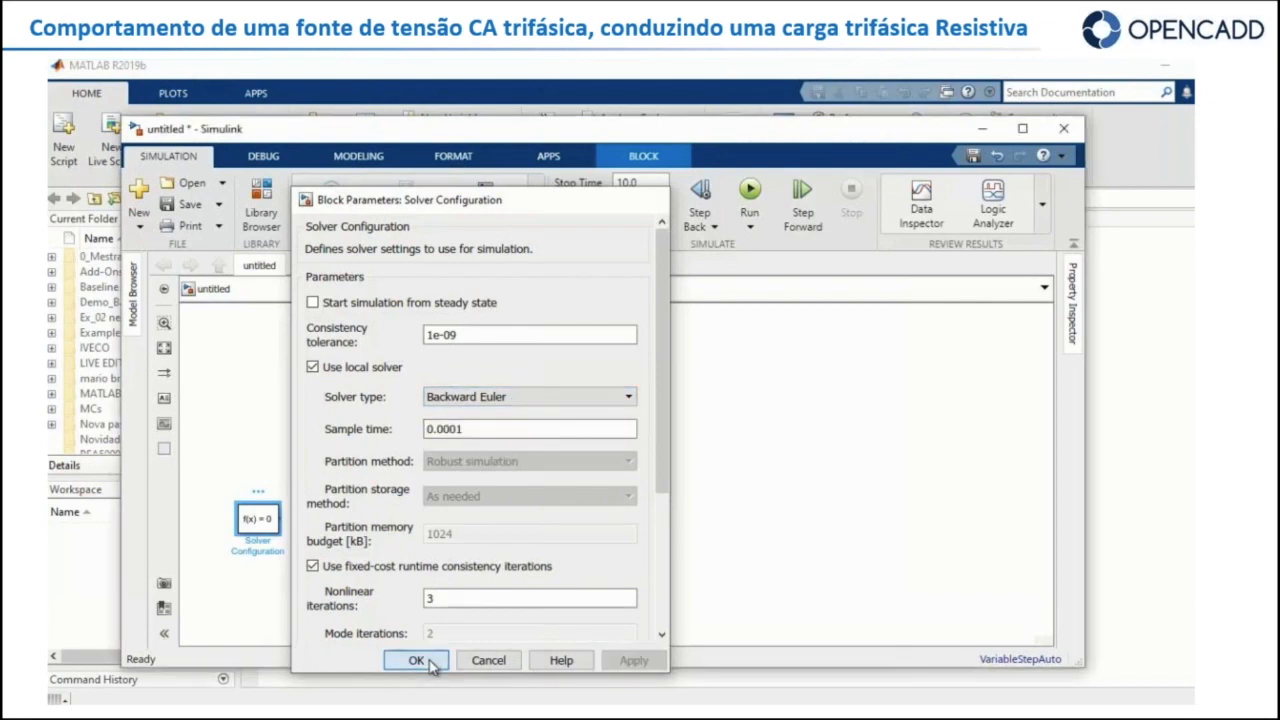
click(418, 661)
- Add a Voltage Source (Three-Phase) block beside the Solver Configuration block and connect the solver to its neutral port n
click(399, 434)
double_click(399, 434)
text(voltage)
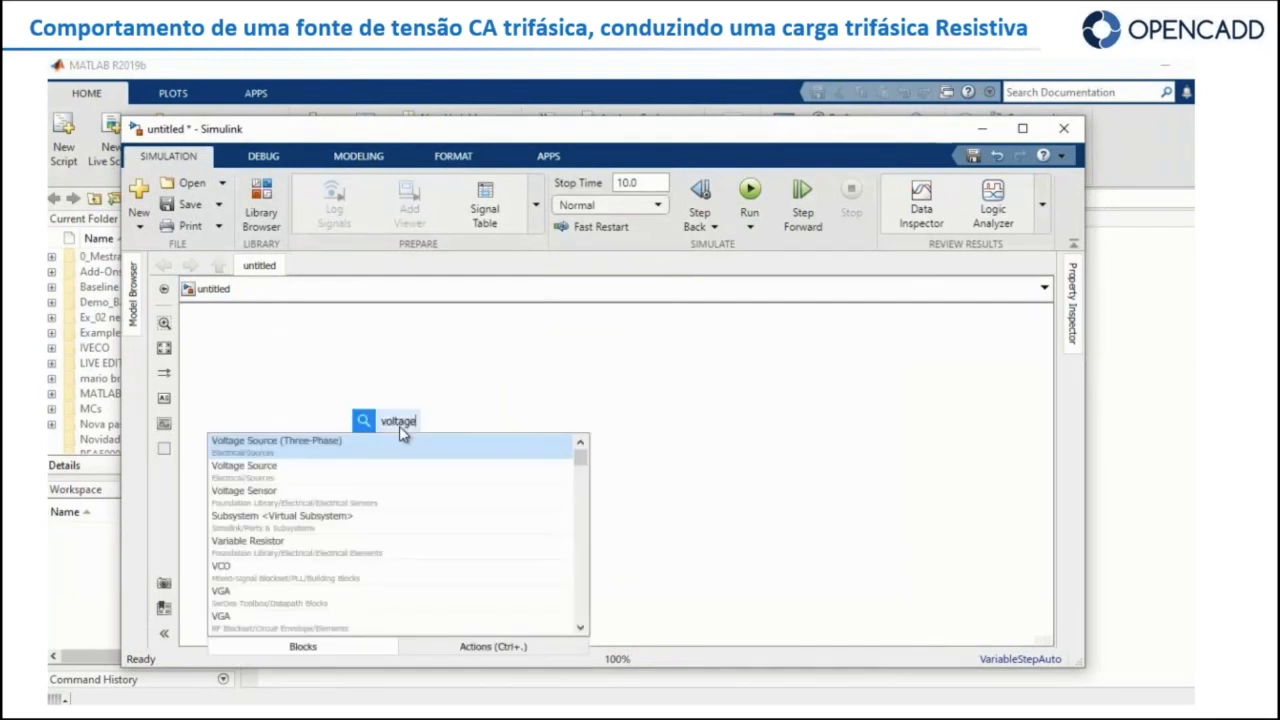
click(391, 452)
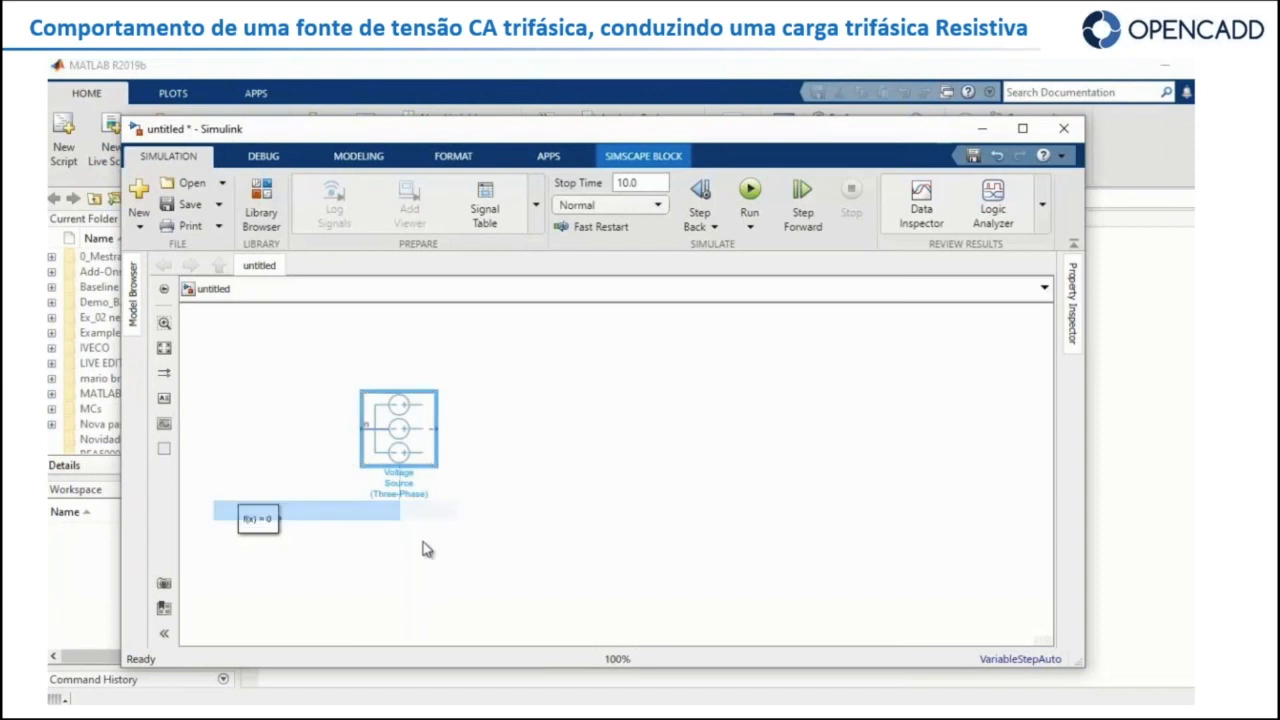
drag(415, 460, 424, 538)
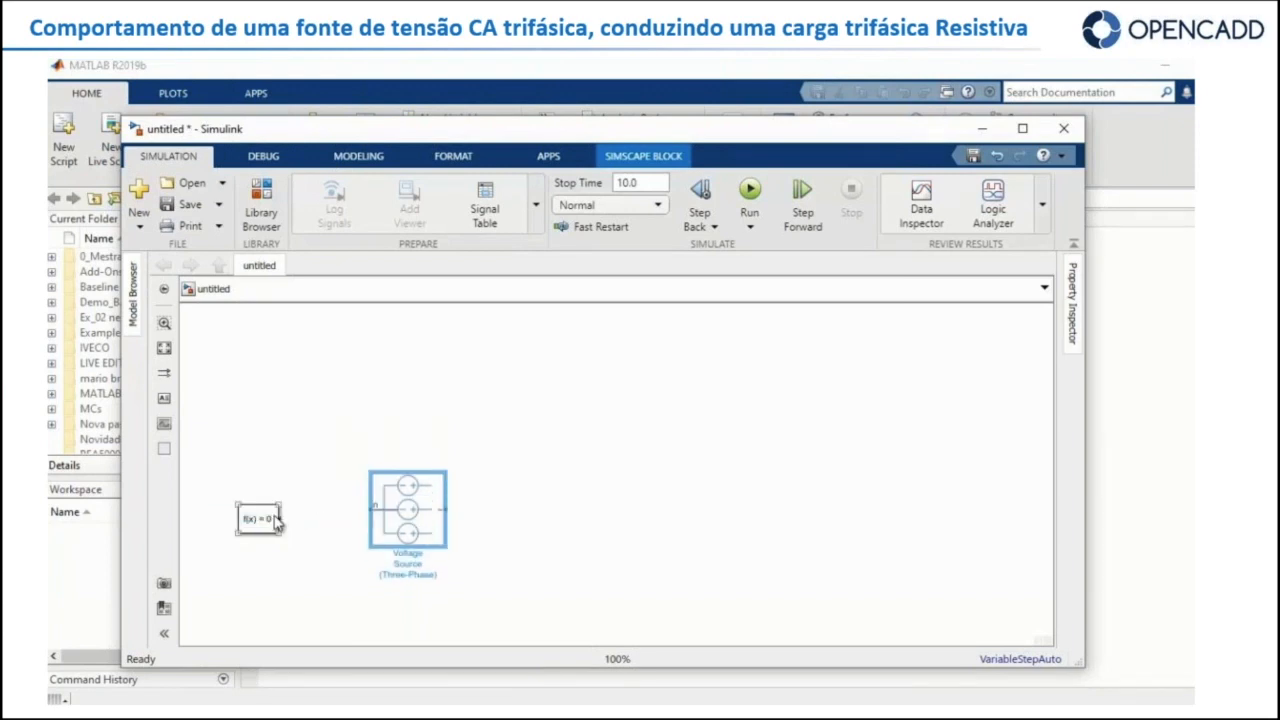
drag(273, 518, 273, 509)
click(305, 510)
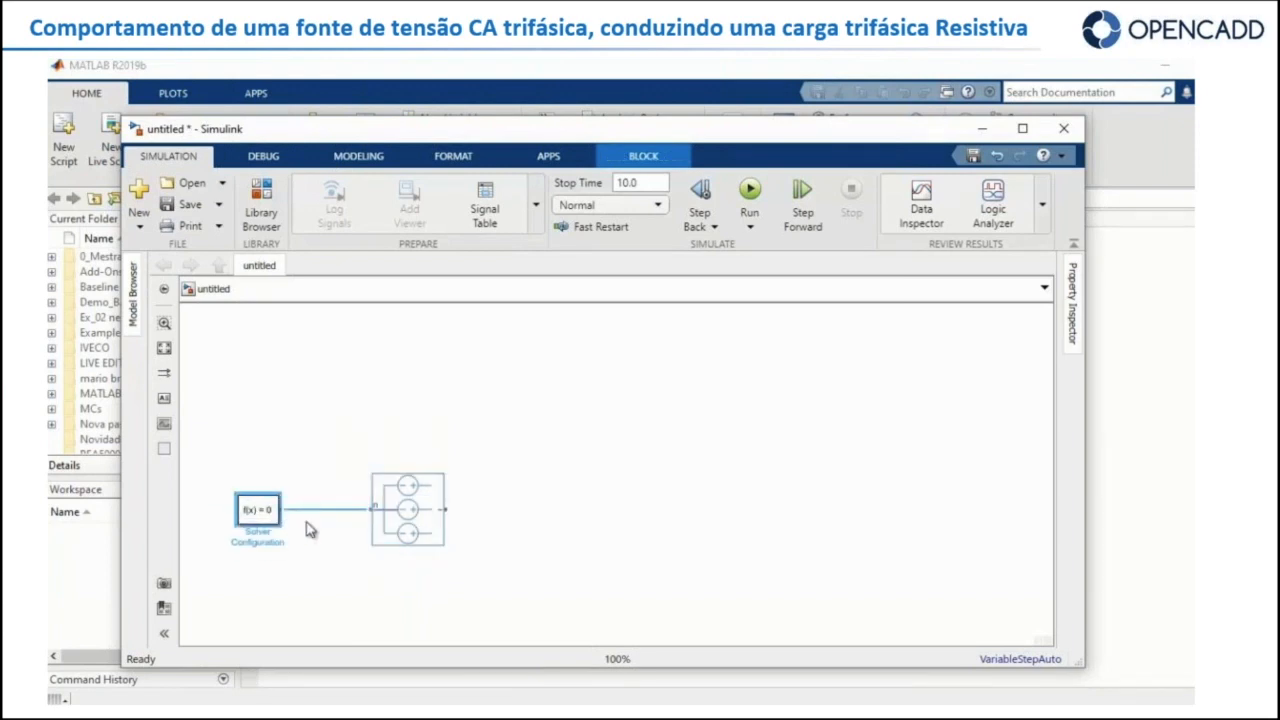
- Add an Electrical Reference block and connect it to the line between the Solver Configuration and the three-phase voltage source
double_click(320, 545)
text(reference)
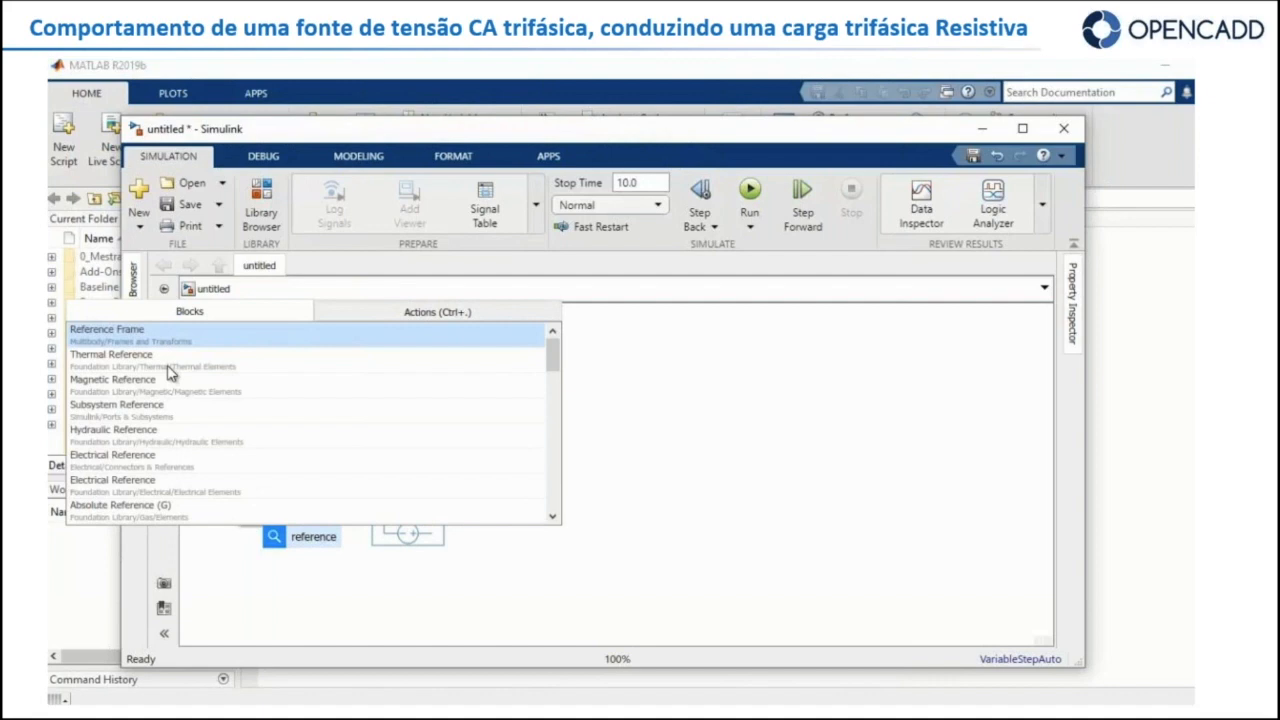
click(174, 459)
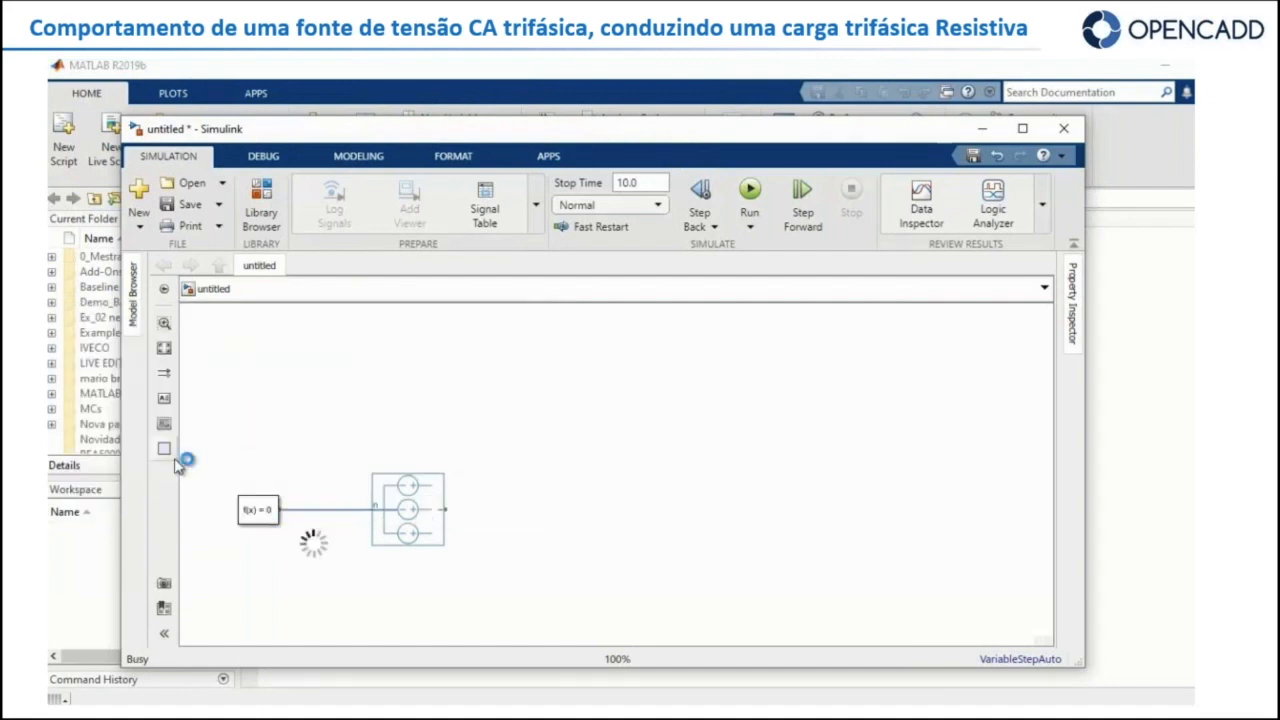
mouse_move(333, 549)
mouse_down()
mouse_move(314, 510)
mouse_move(312, 562)
mouse_up()
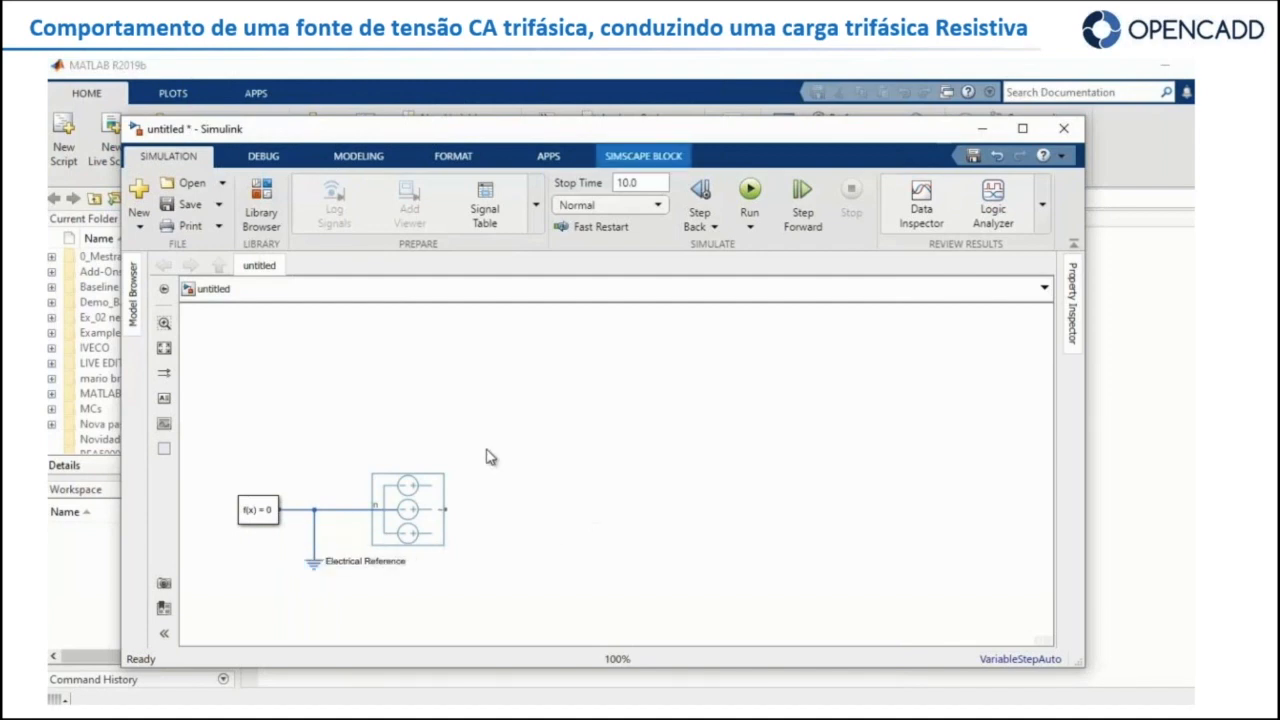
- Search the block library for "sensor voltage" from the empty canvas area beside the three-phase source
click(567, 500)
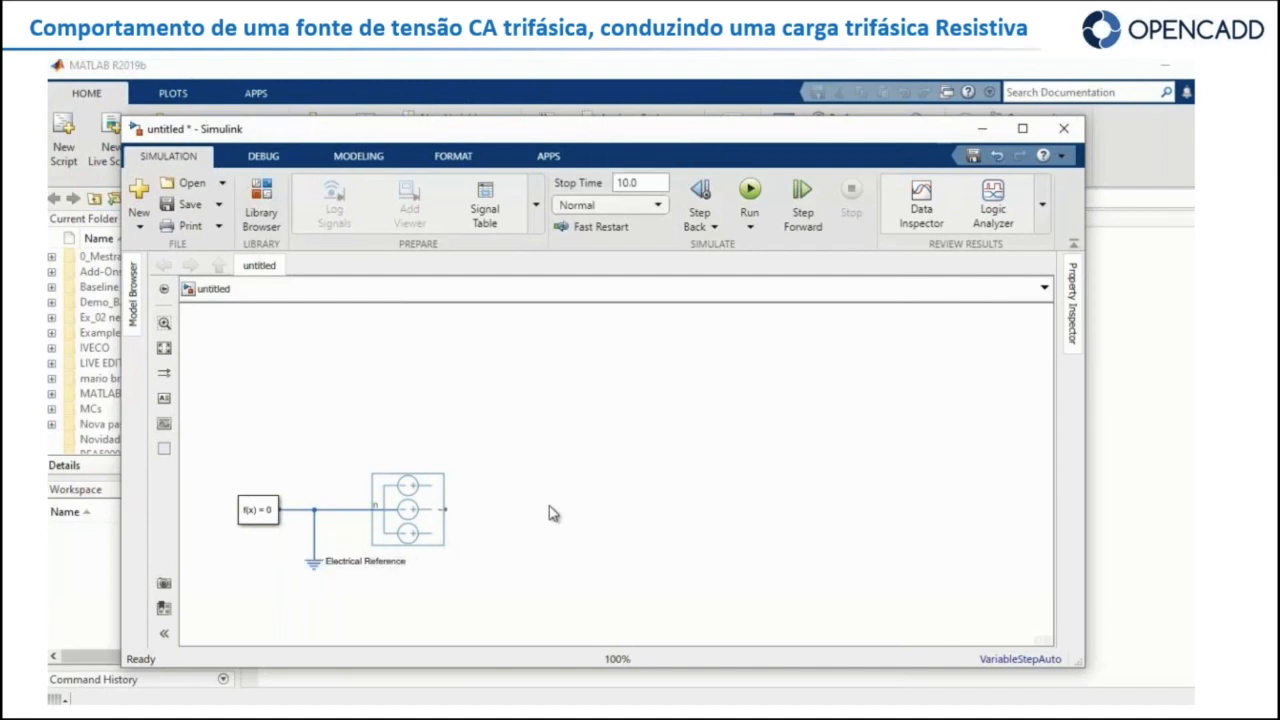
key(alt+Tab)
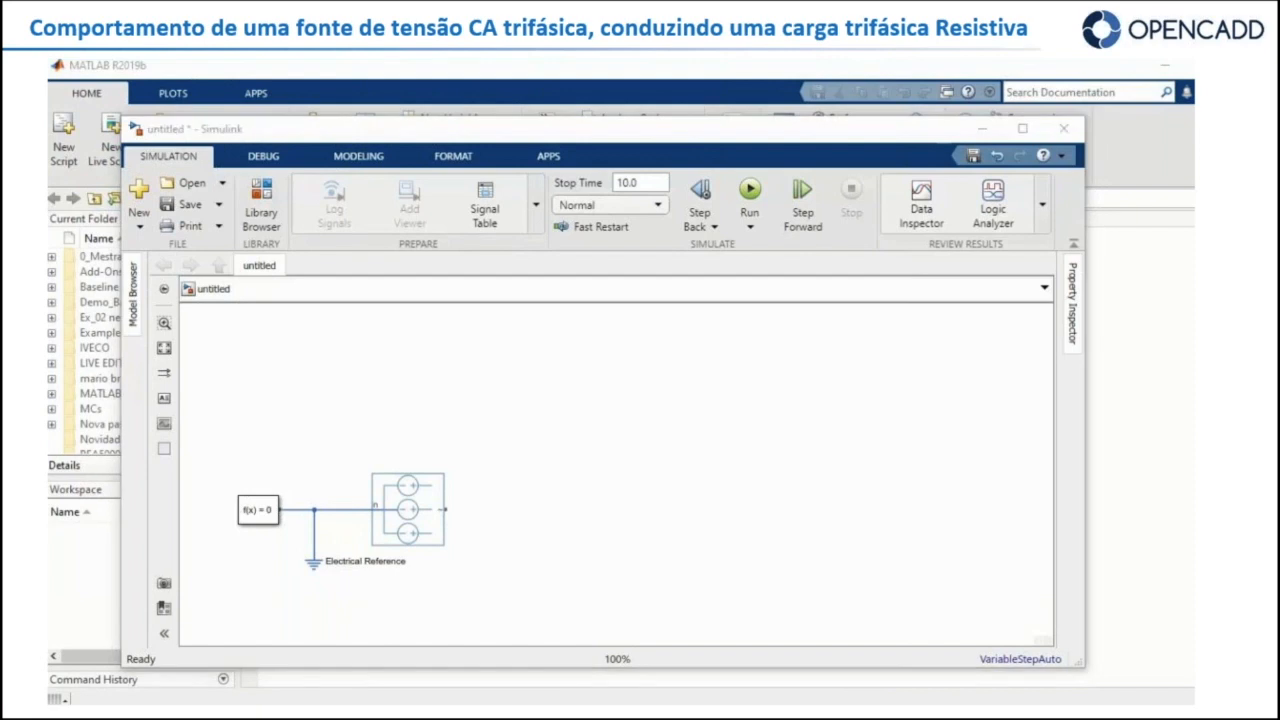
click(607, 508)
text(v)
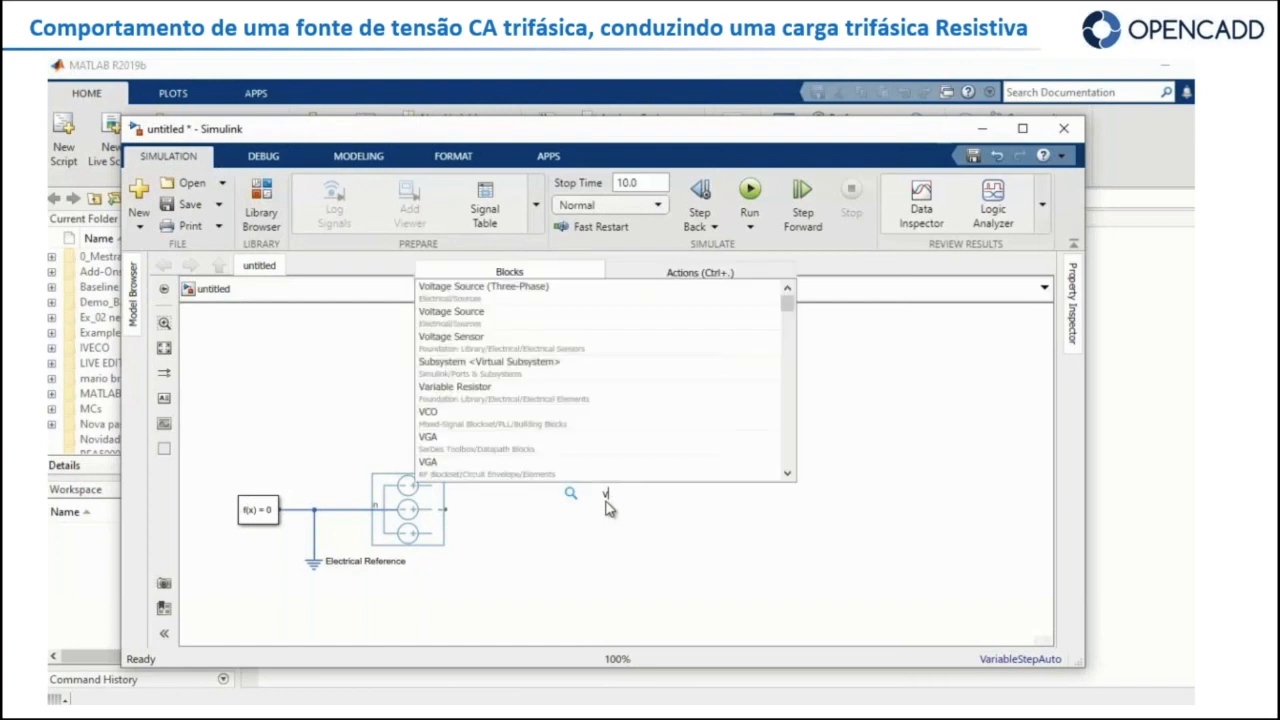
text(olta)
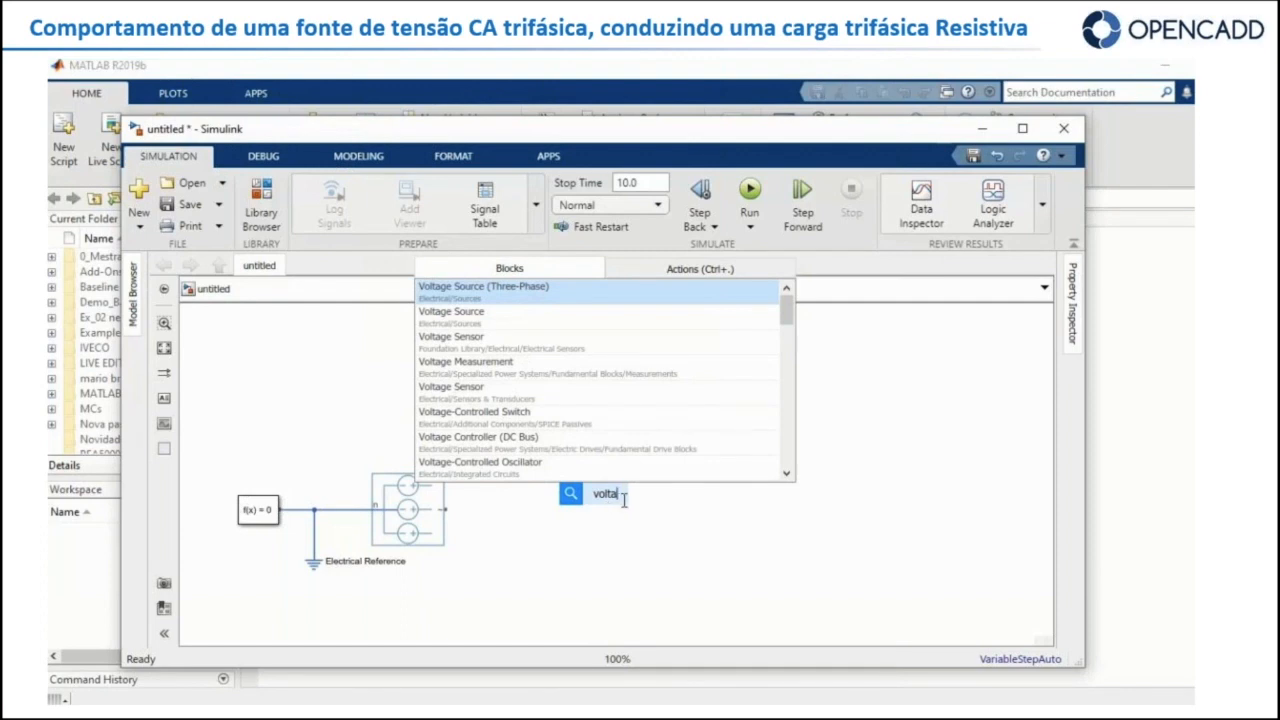
key(BackSpace)
key(BackSpace)
key(BackSpace)
key(BackSpace)
key(BackSpace)
text(sensor)
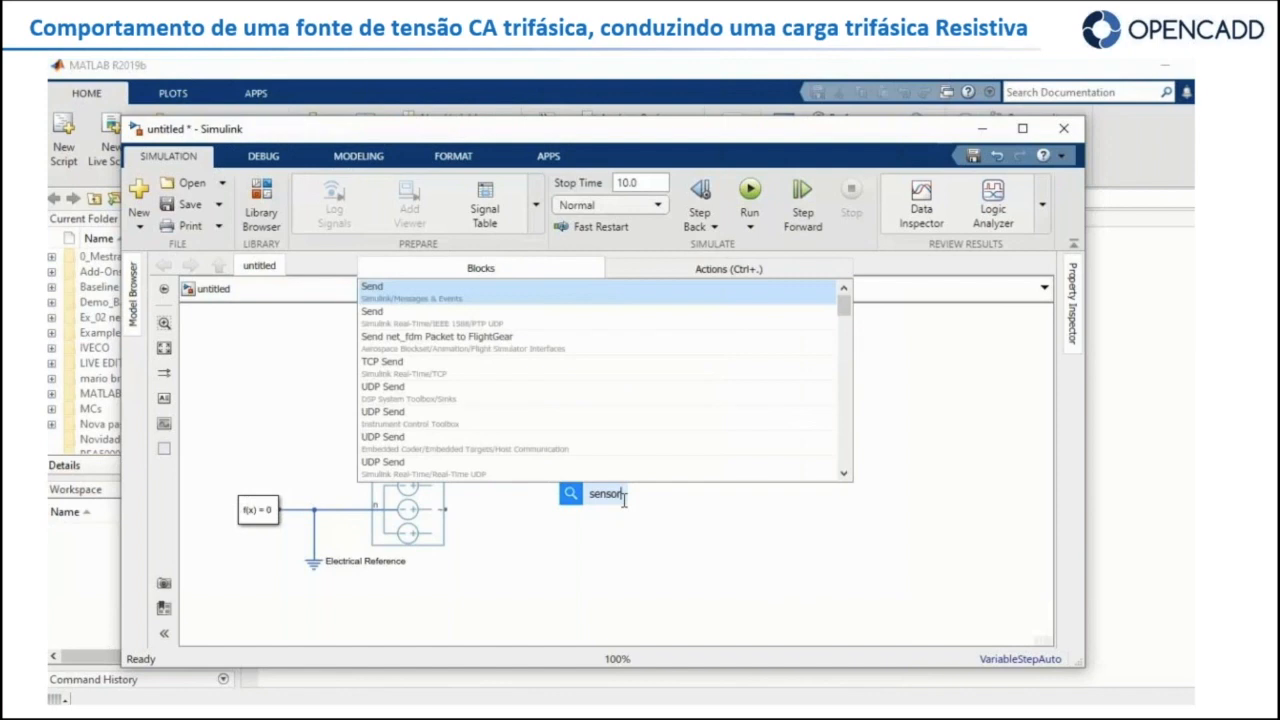
text( voltag)
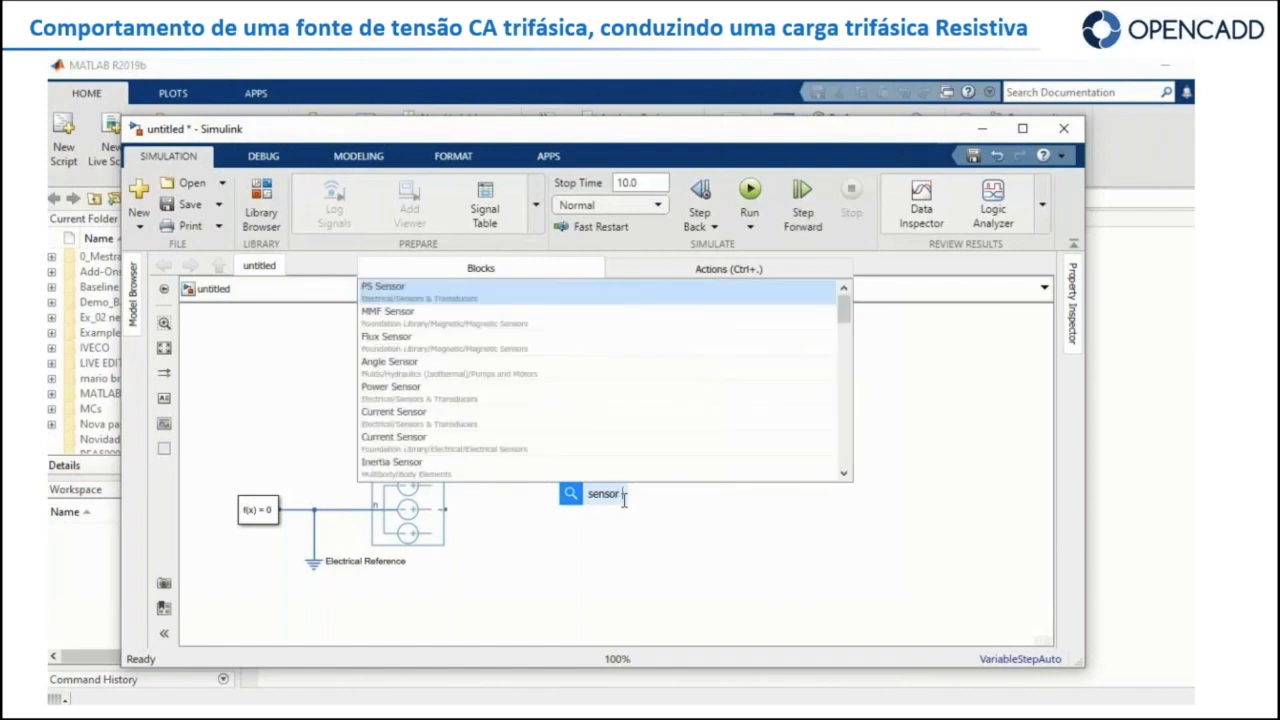
text(e)
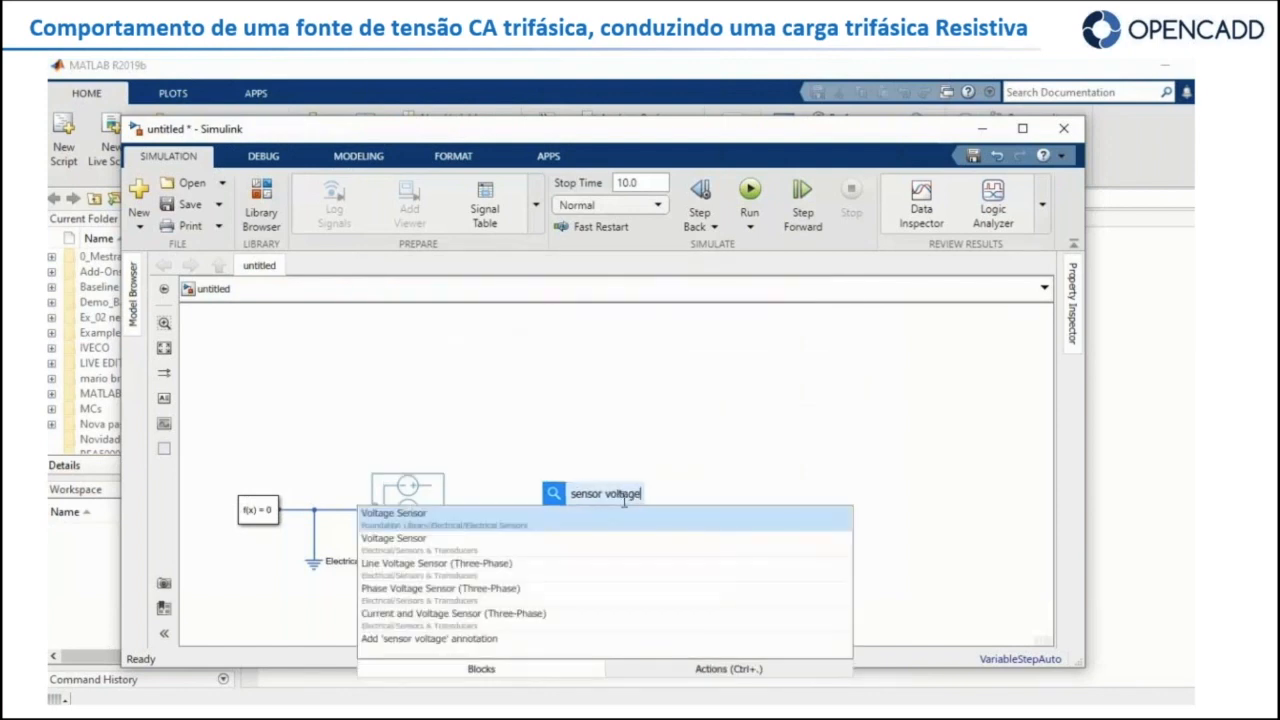
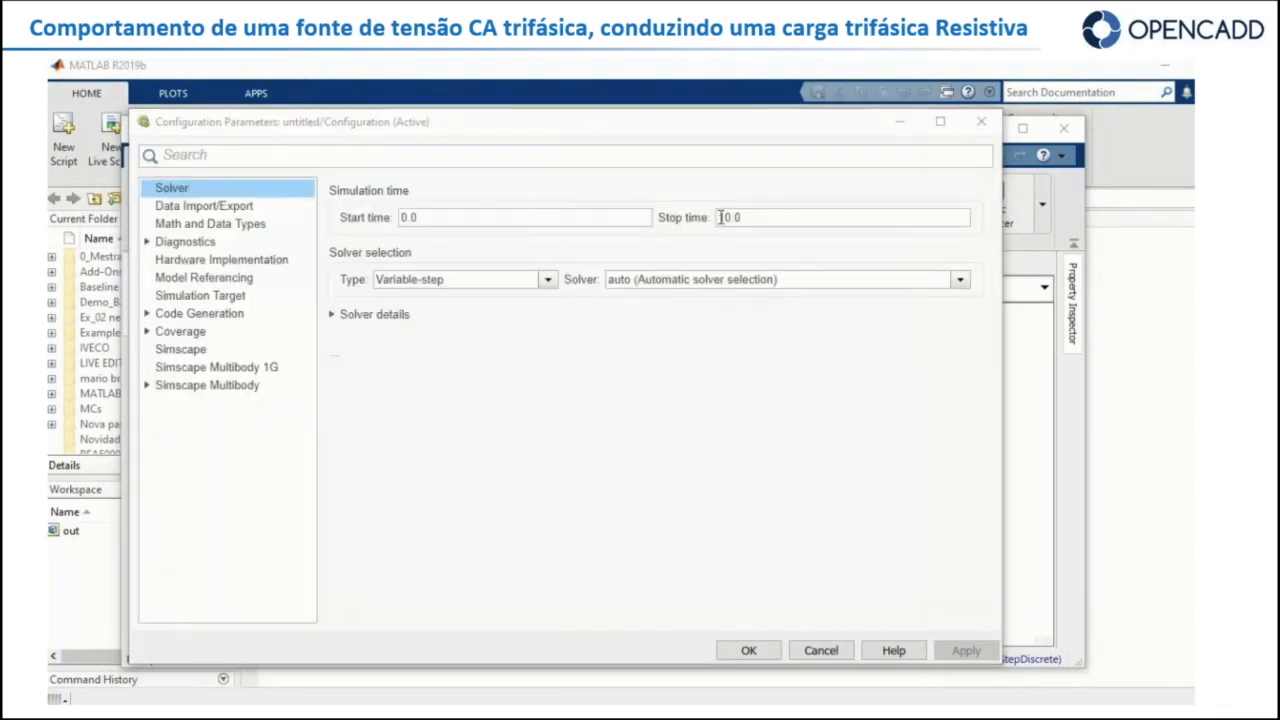
- Set the simulation stop time to 0.1 and the solver to ode23t (mod. stiff/Trapezoidal) in the model's configuration parameters
click(749, 217)
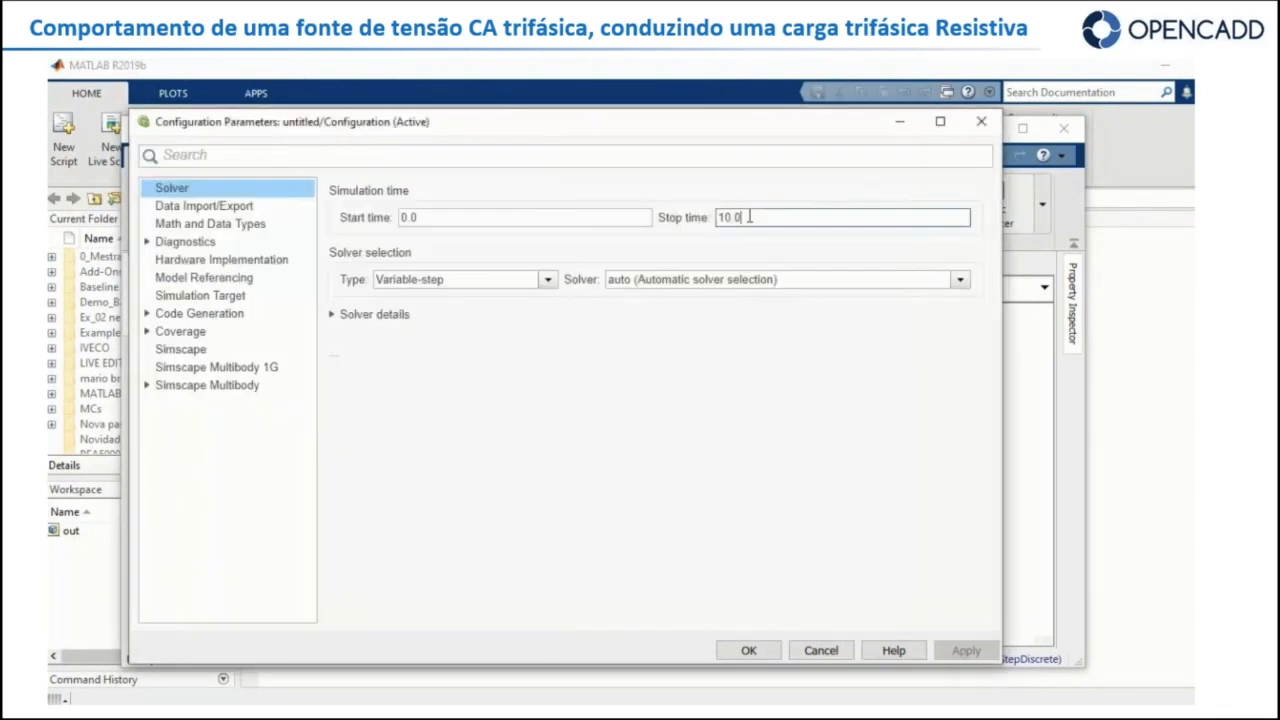
double_click(756, 216)
click(756, 216)
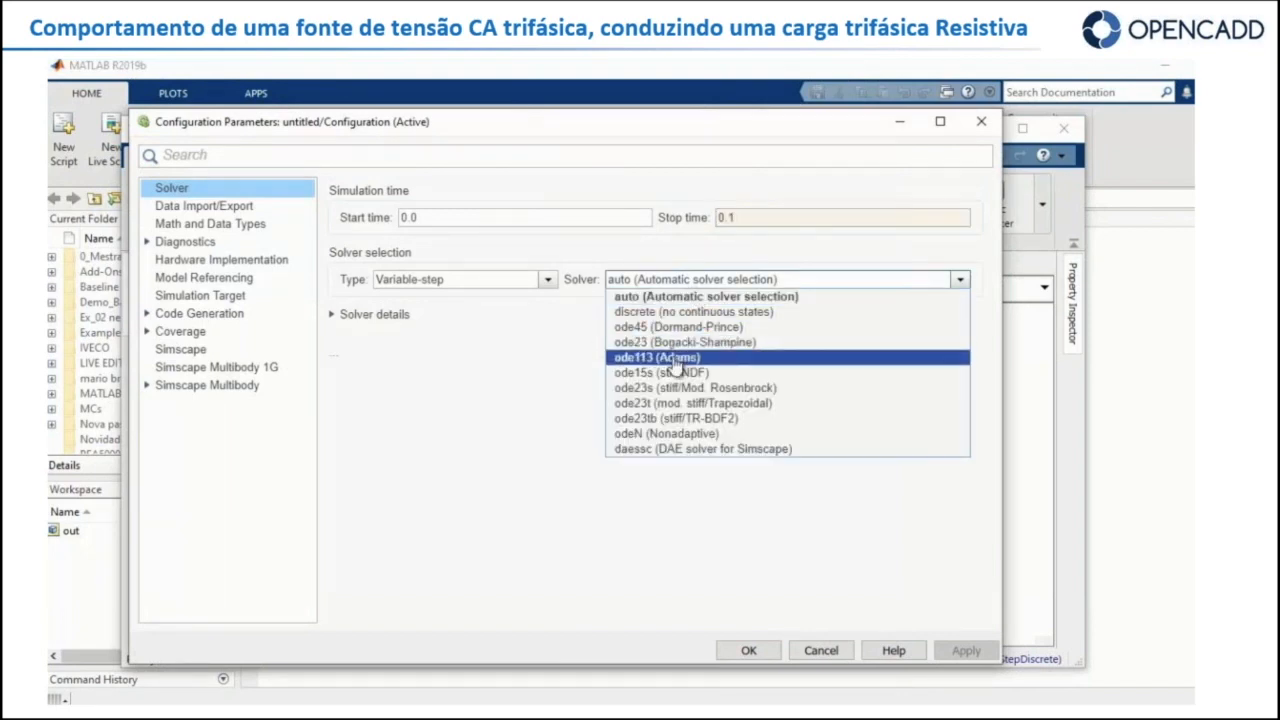
click(745, 404)
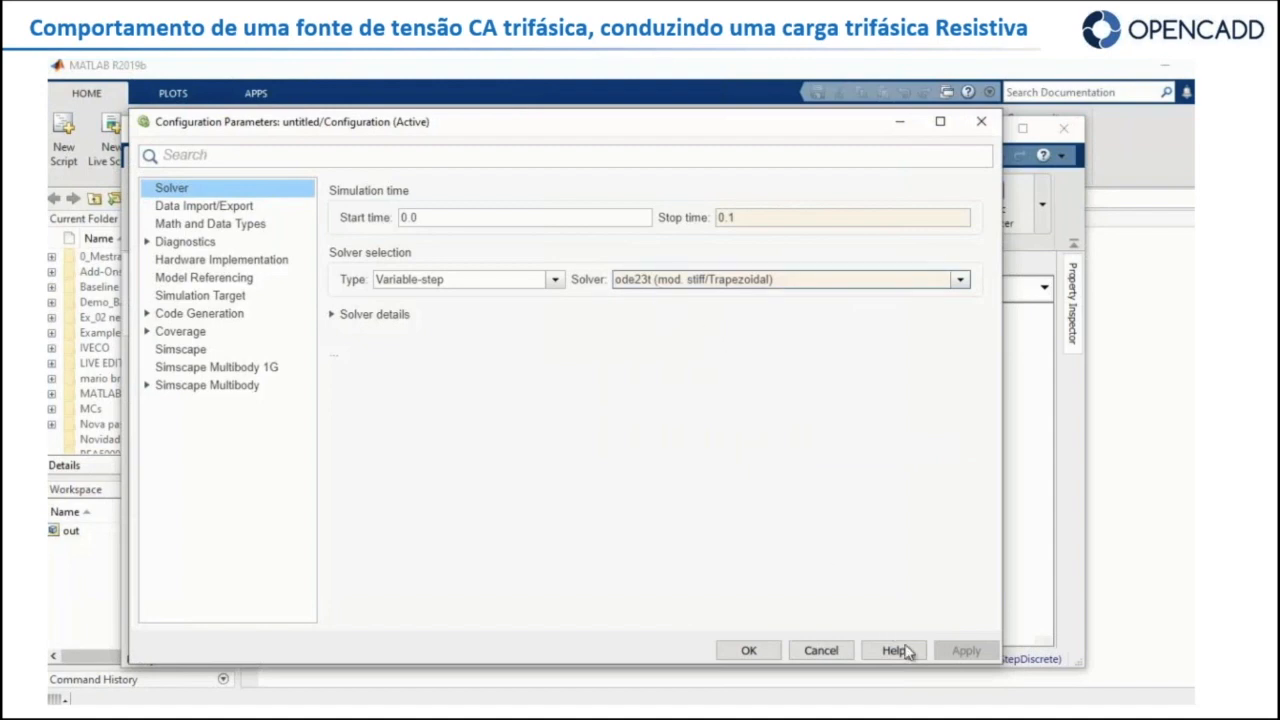
click(749, 651)
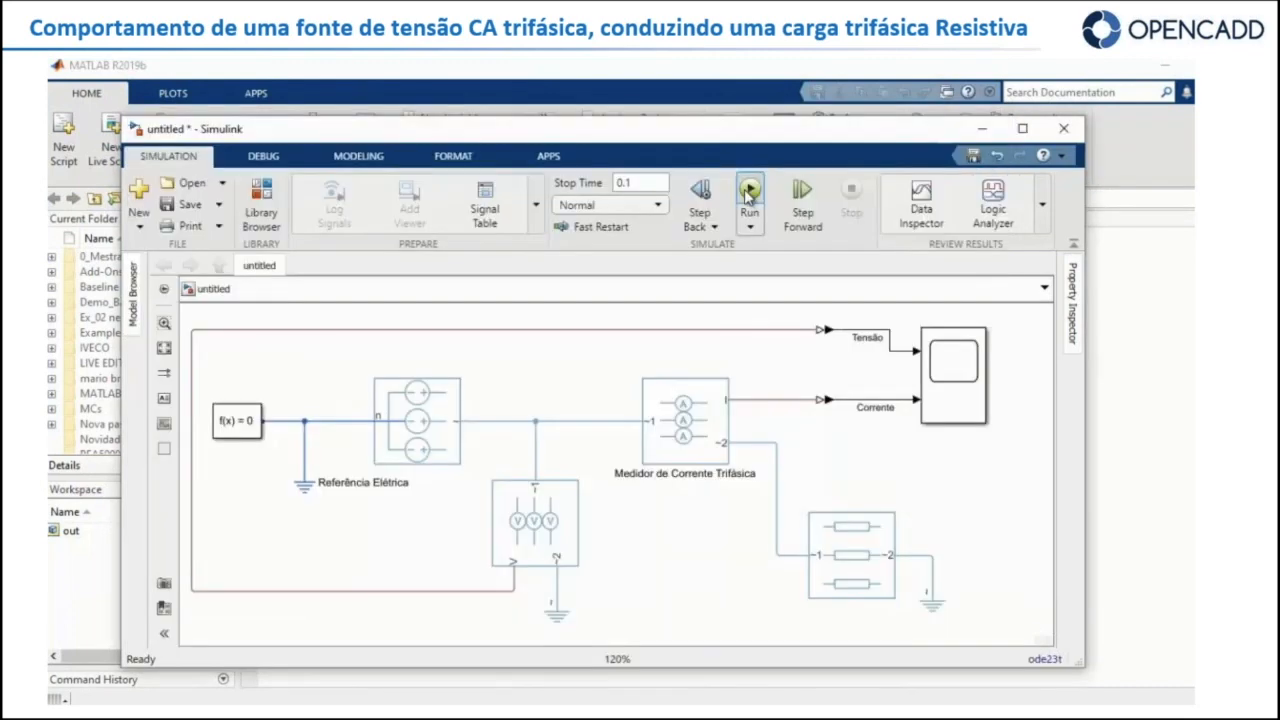
- Run the simulation and split the Scope display into two stacked plots, one for Tensão and one for Corrente
click(748, 194)
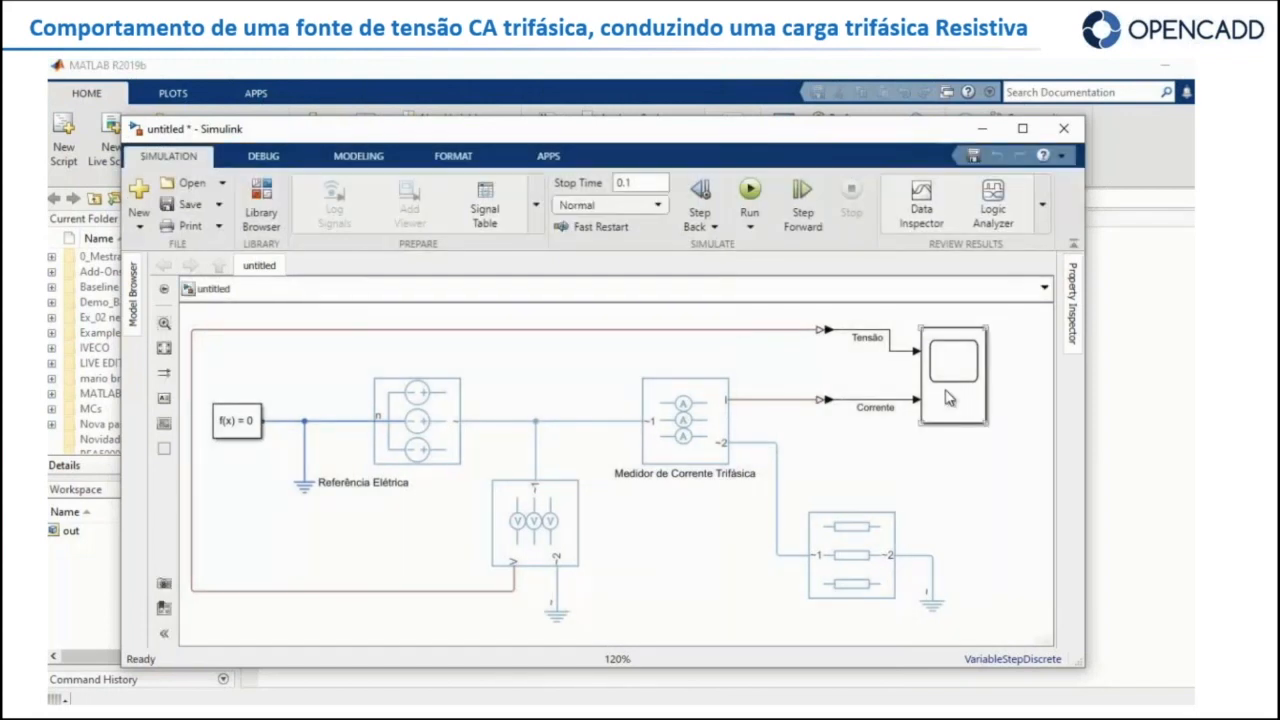
double_click(948, 398)
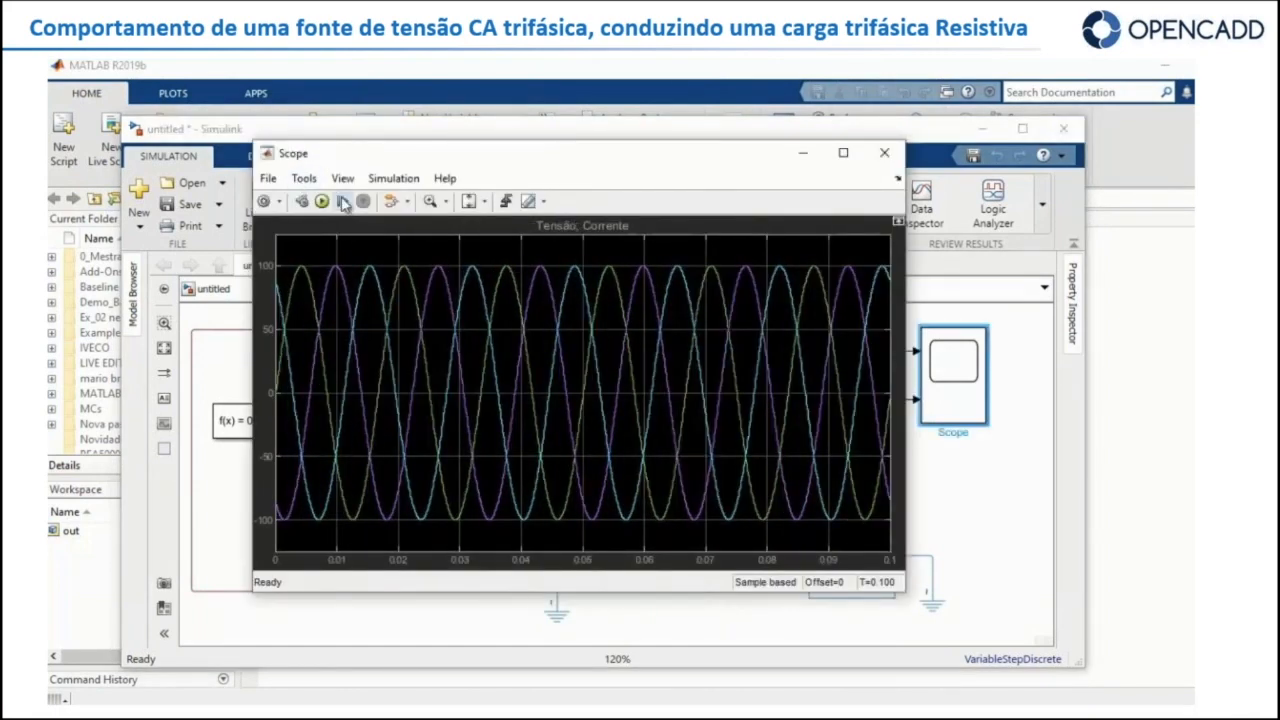
click(468, 201)
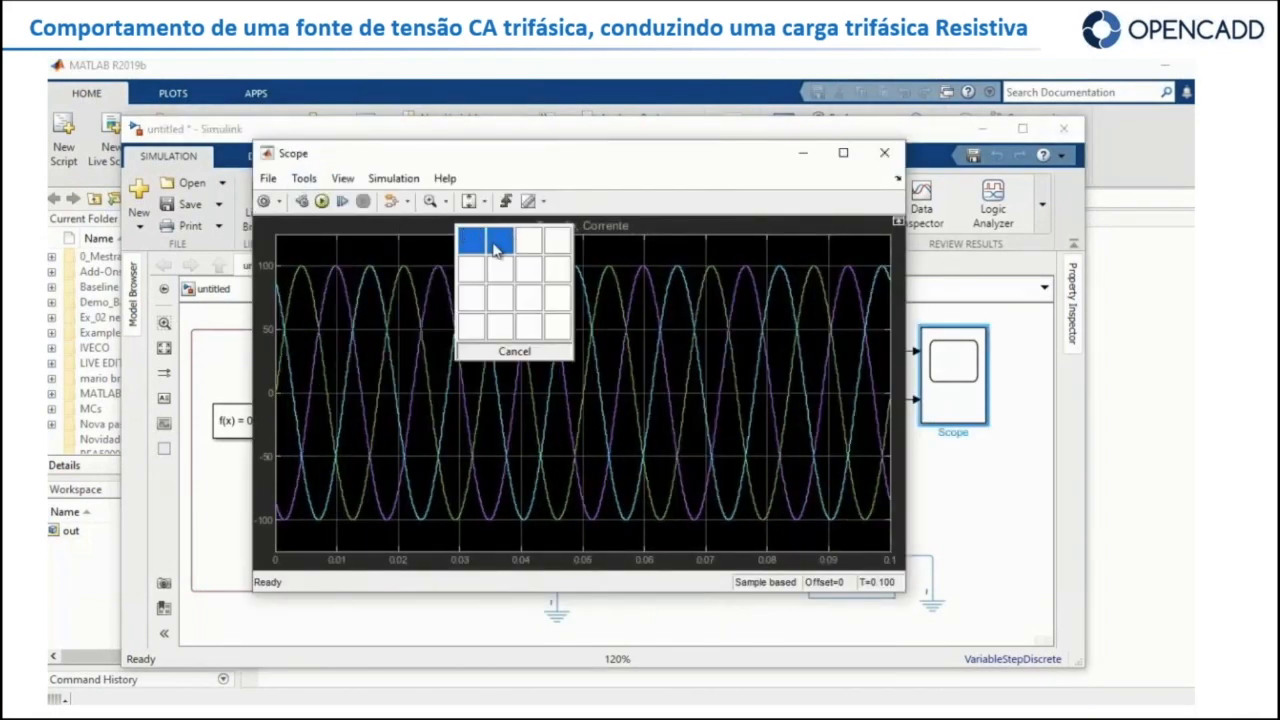
click(470, 278)
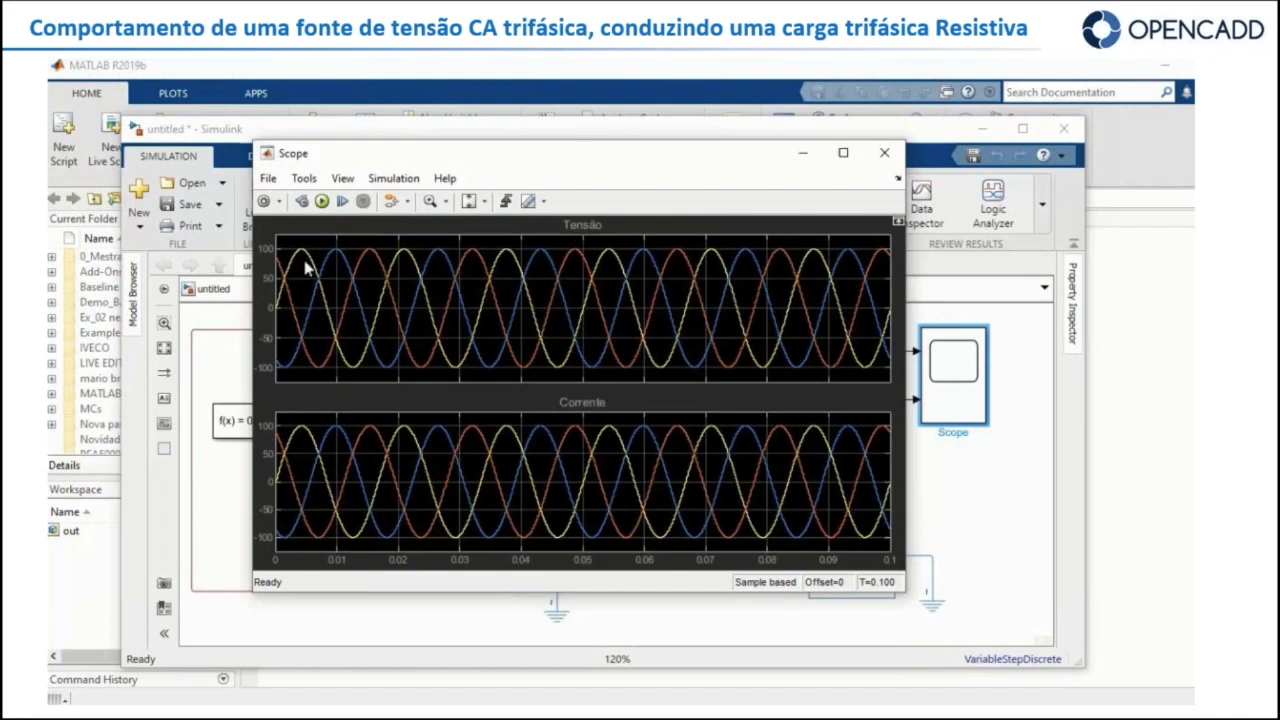
- Show the legends on the Scope's Tensão and Corrente plots and close the Scope
click(345, 179)
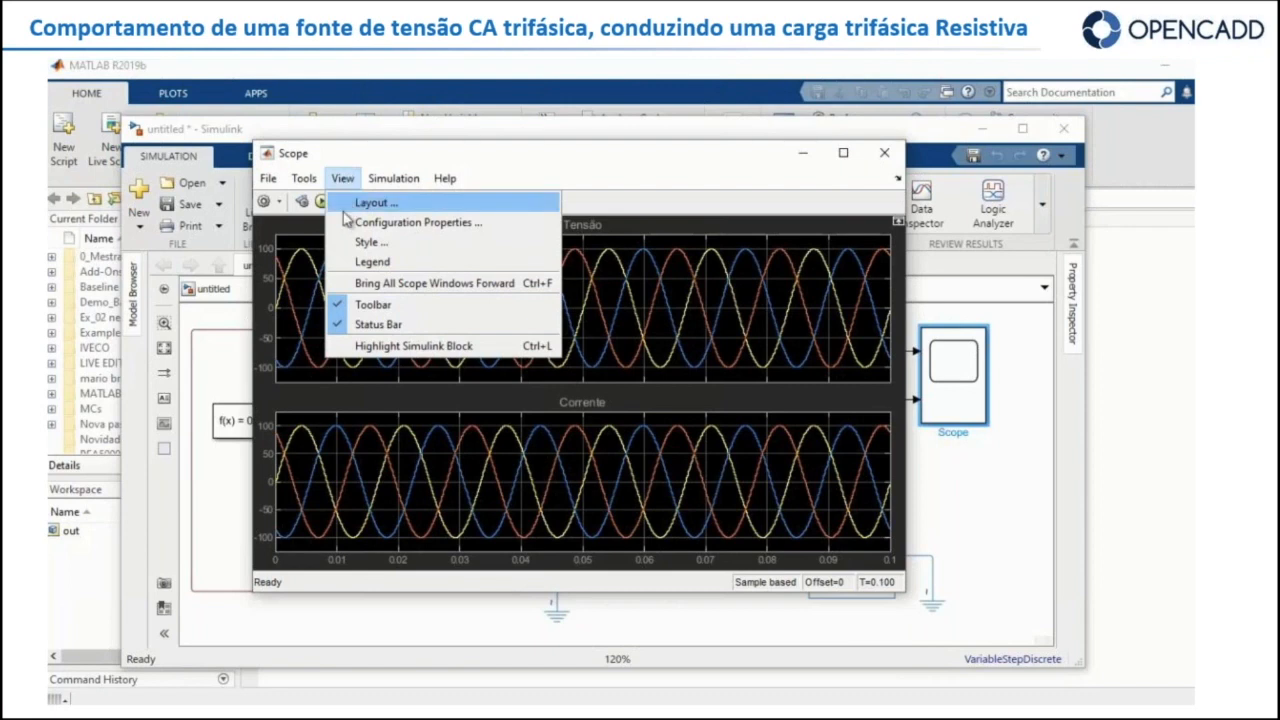
click(356, 264)
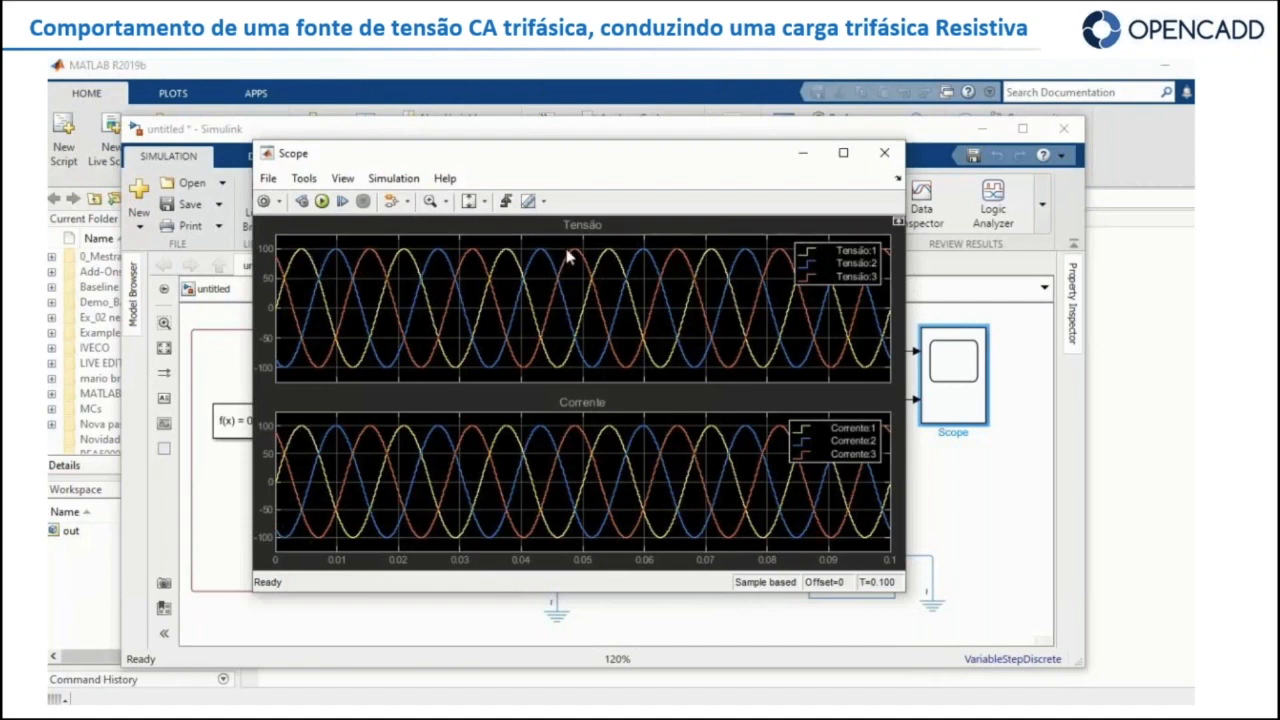
click(883, 155)
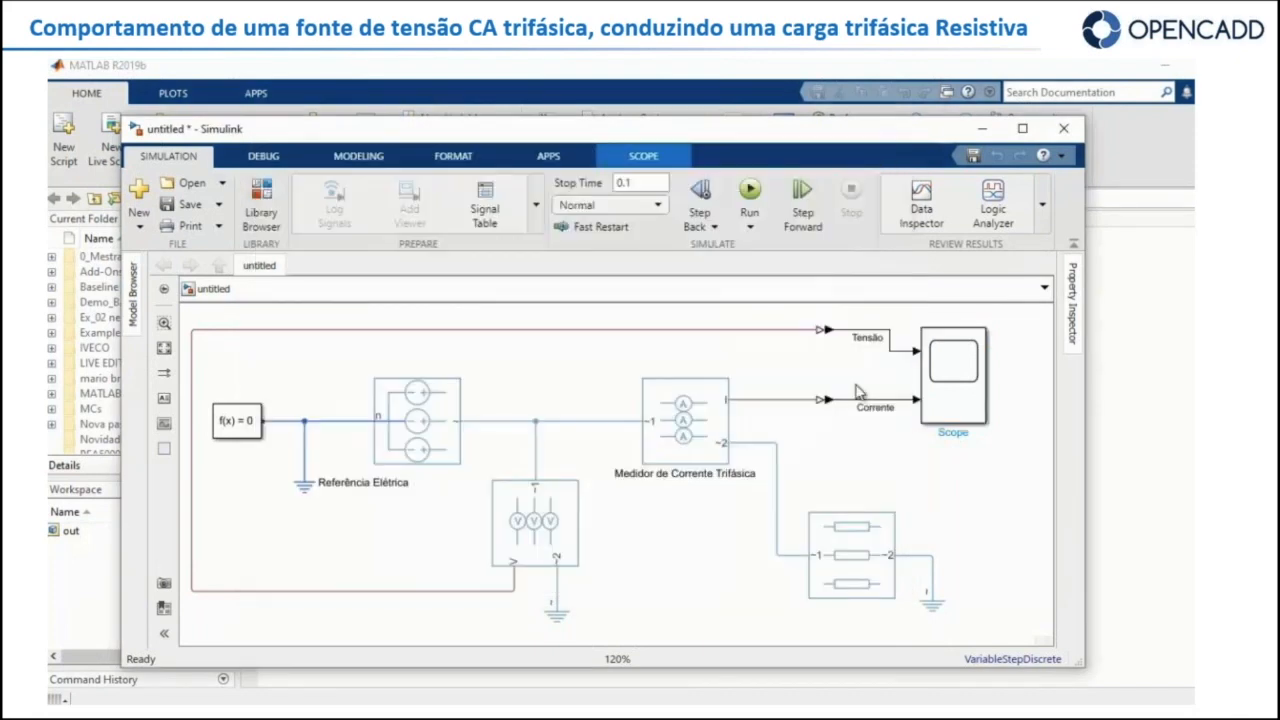
- Enable signal logging on the Tensão and Corrente lines that feed the Scope
click(877, 331)
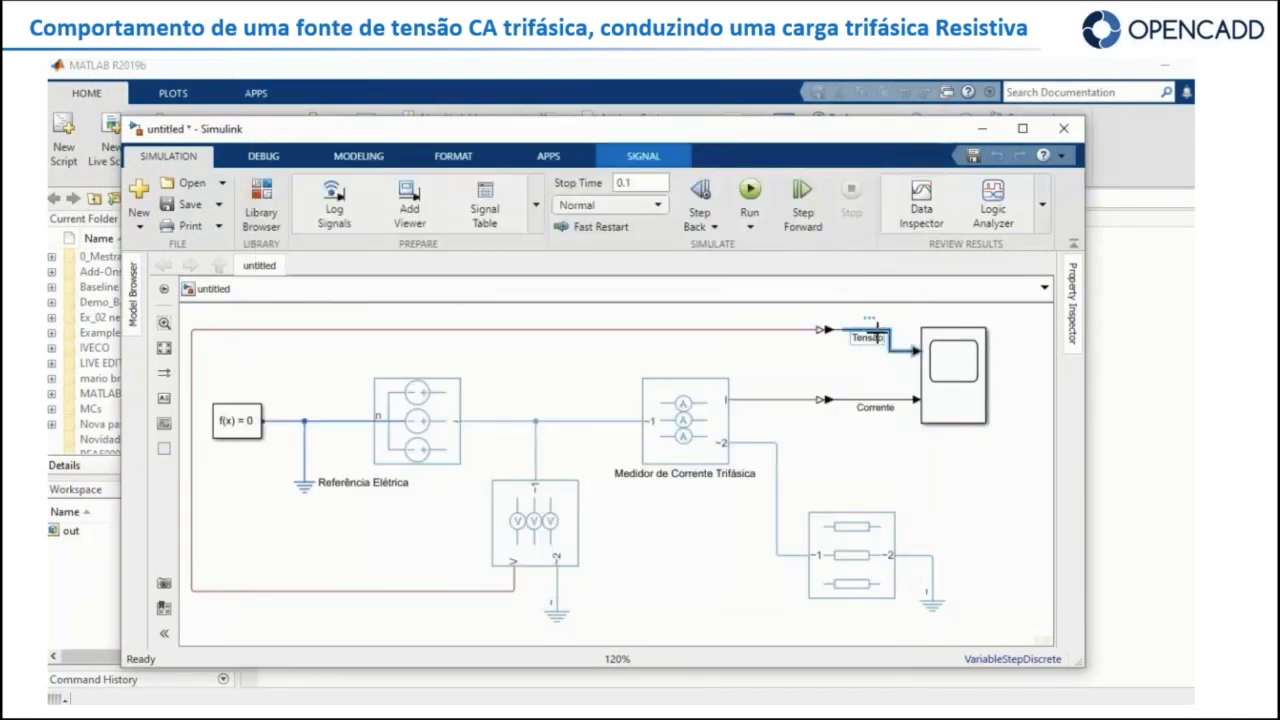
right_click(874, 340)
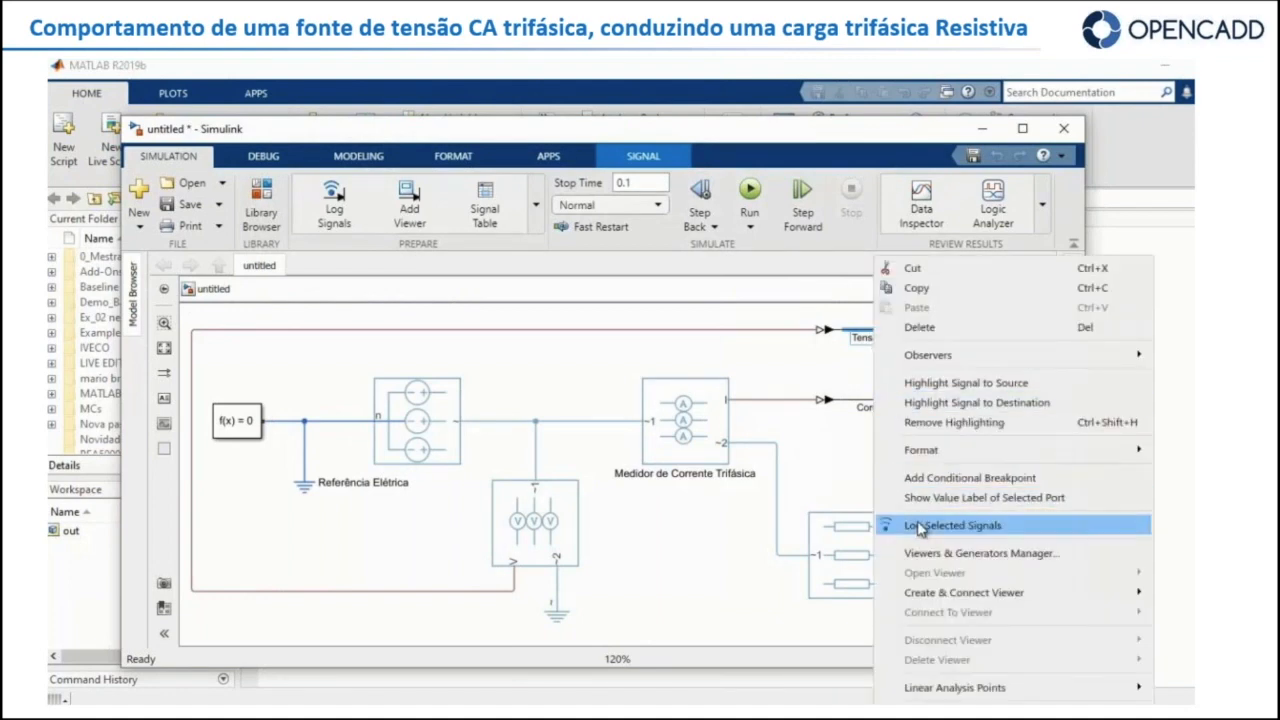
click(980, 533)
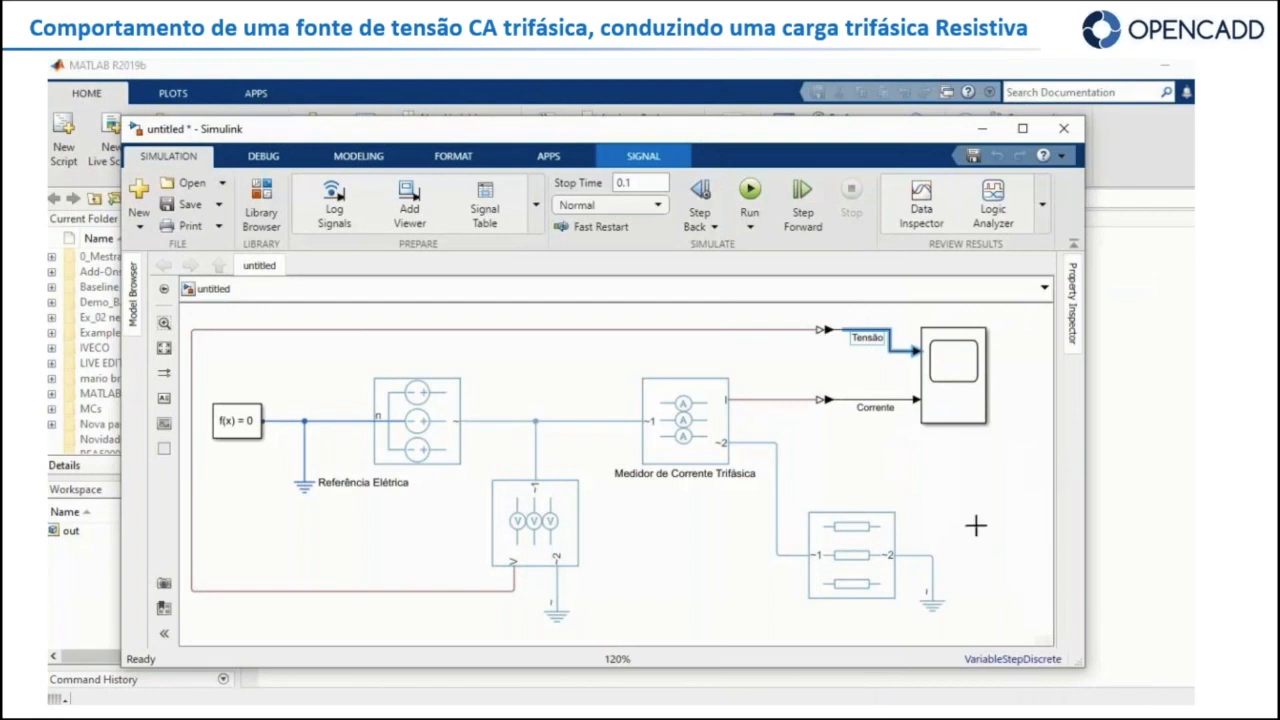
click(844, 400)
click(858, 400)
right_click(858, 400)
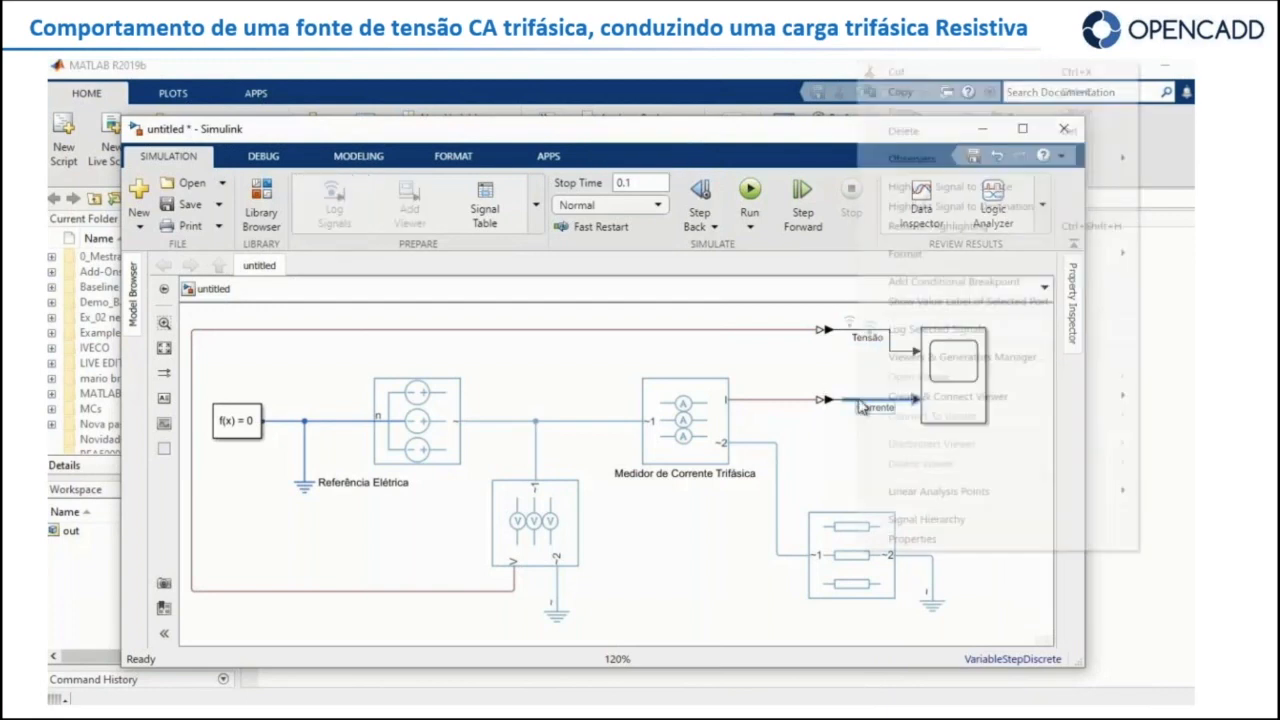
click(904, 329)
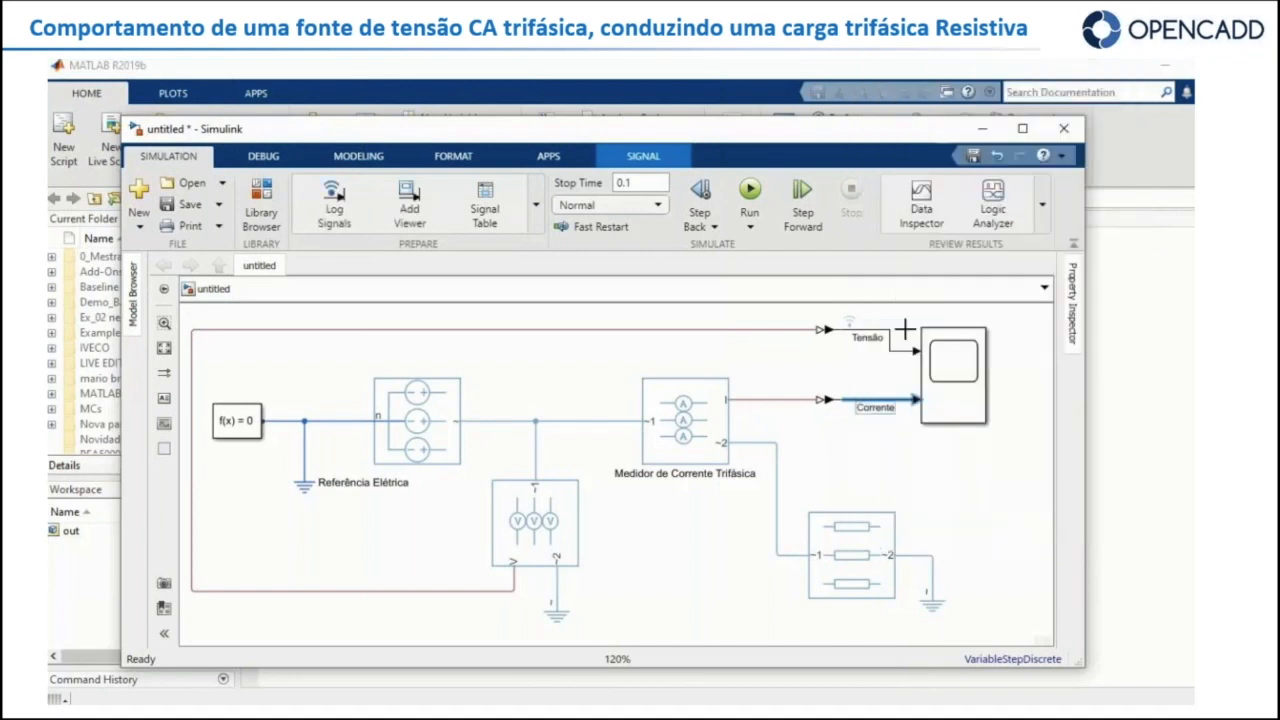
click(851, 375)
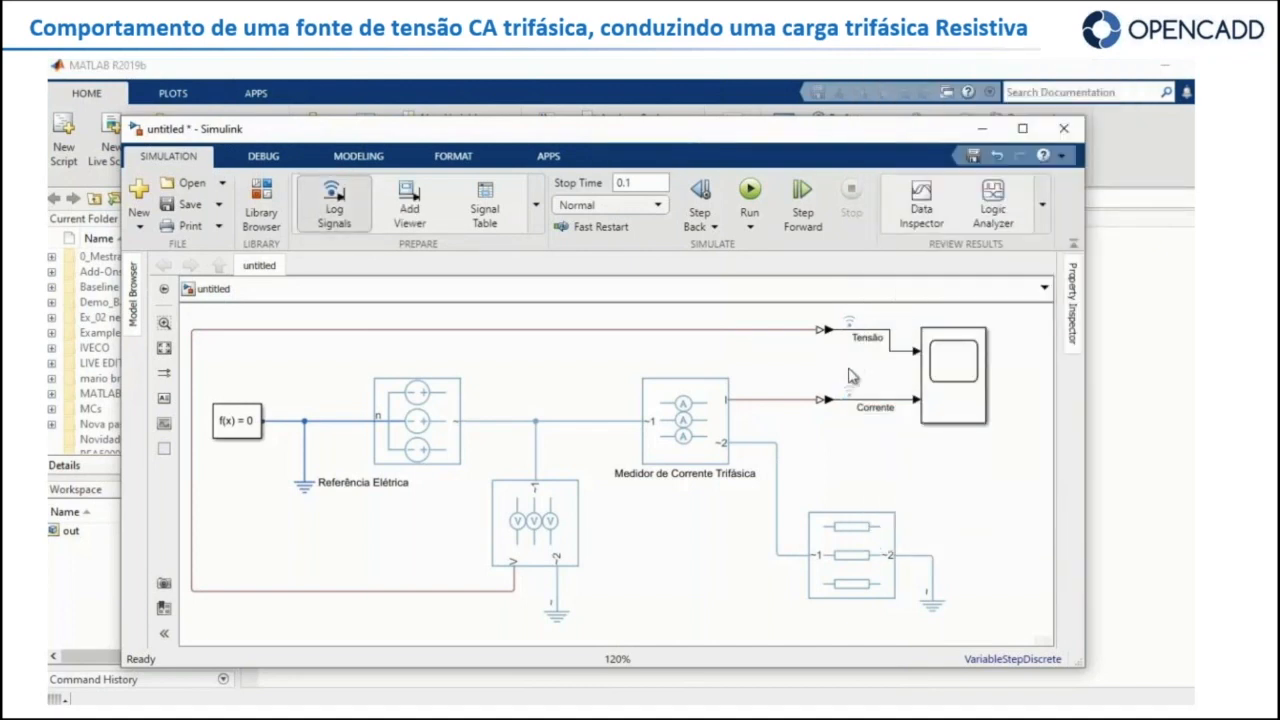
- Run the simulation and expand the Tensão and Corrente signals of the run in the Simulation Data Inspector
click(752, 200)
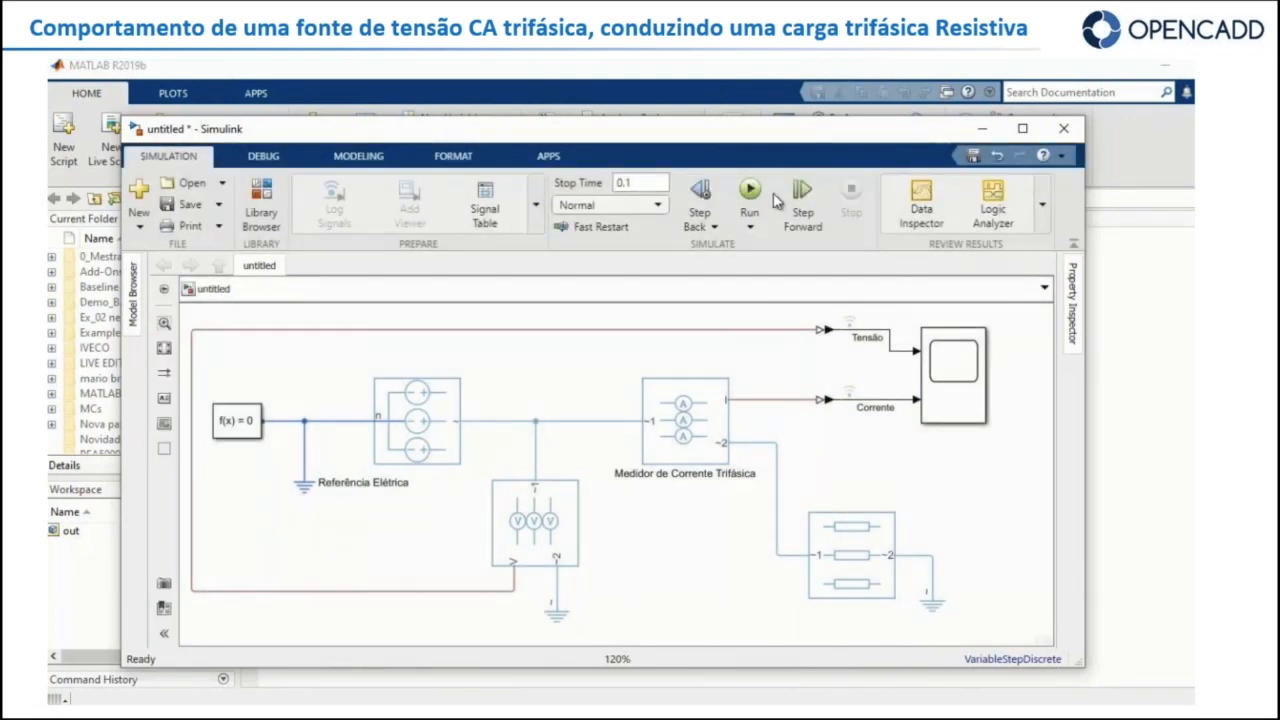
click(920, 215)
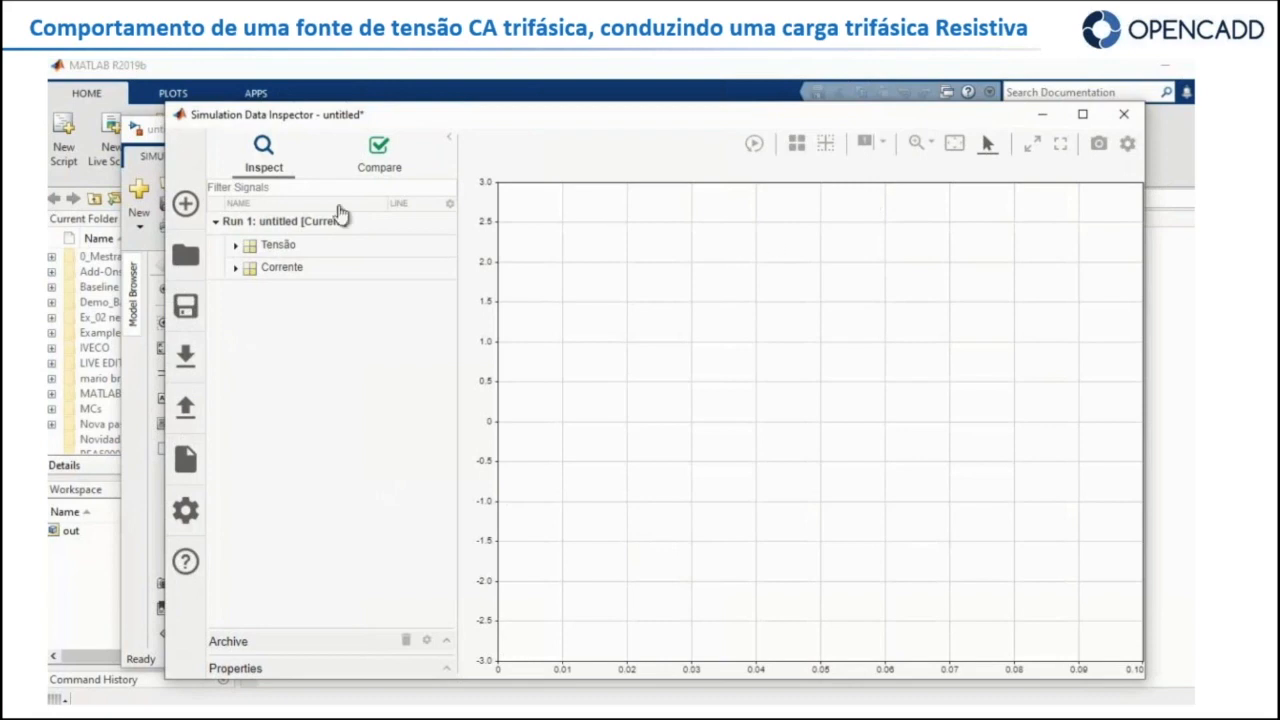
click(236, 245)
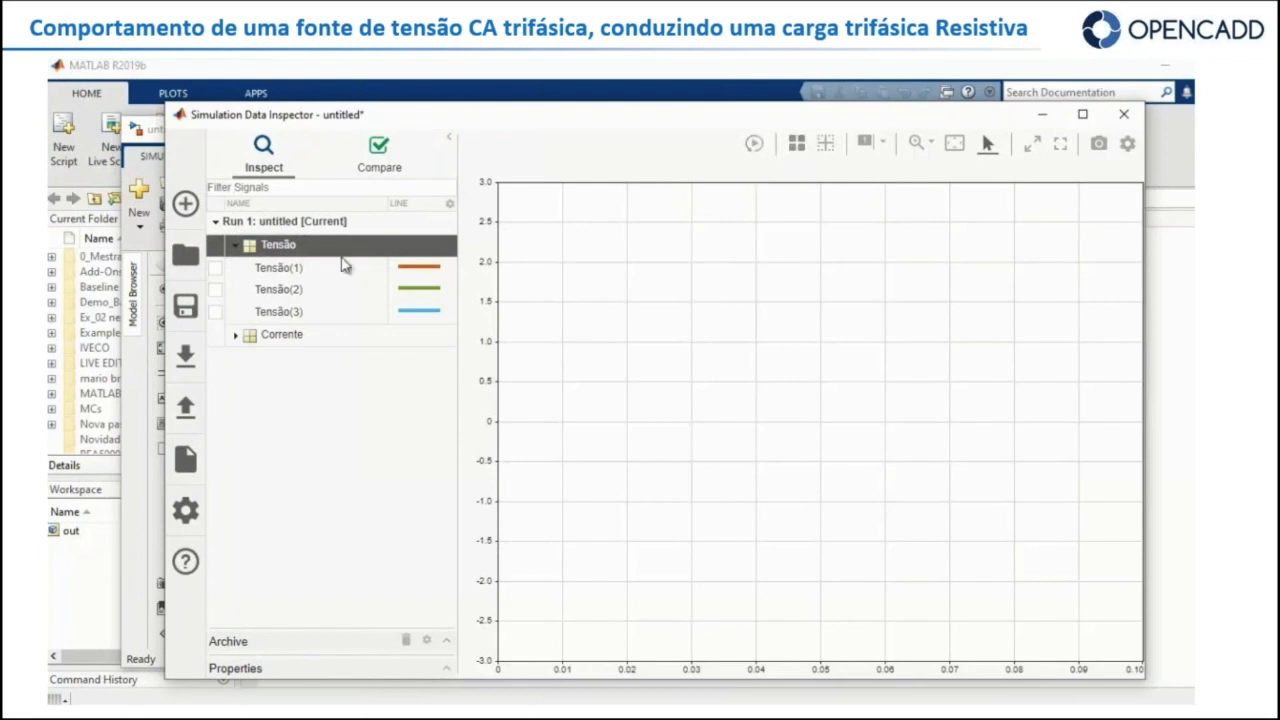
click(236, 334)
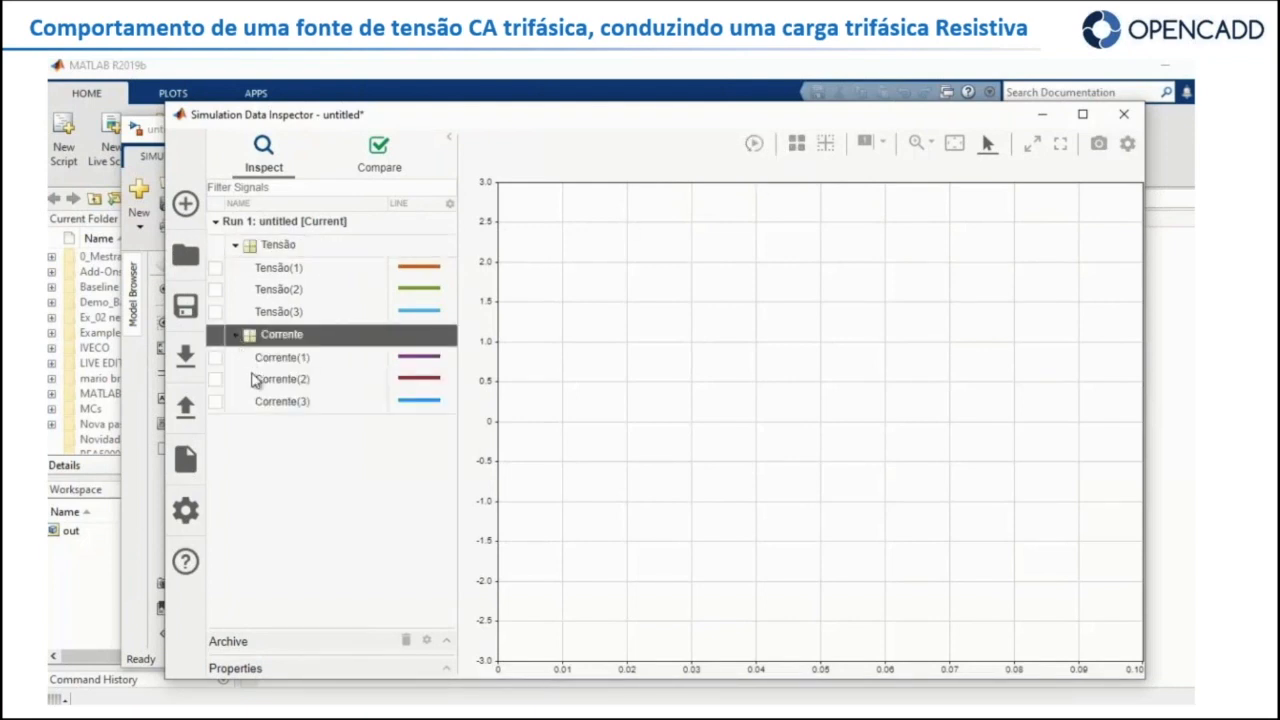
- Set the plot area to two stacked plots and display Tensão(1), Tensão(2) and Tensão(3) in the upper one
click(796, 145)
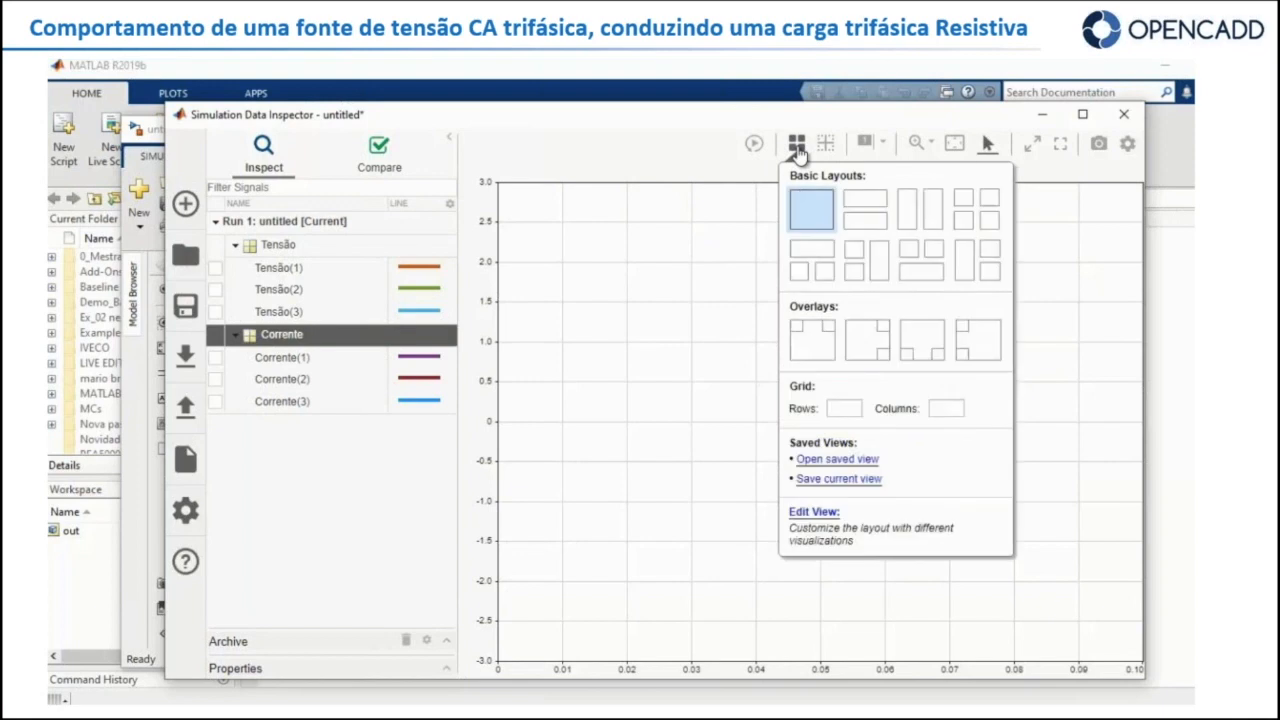
click(864, 222)
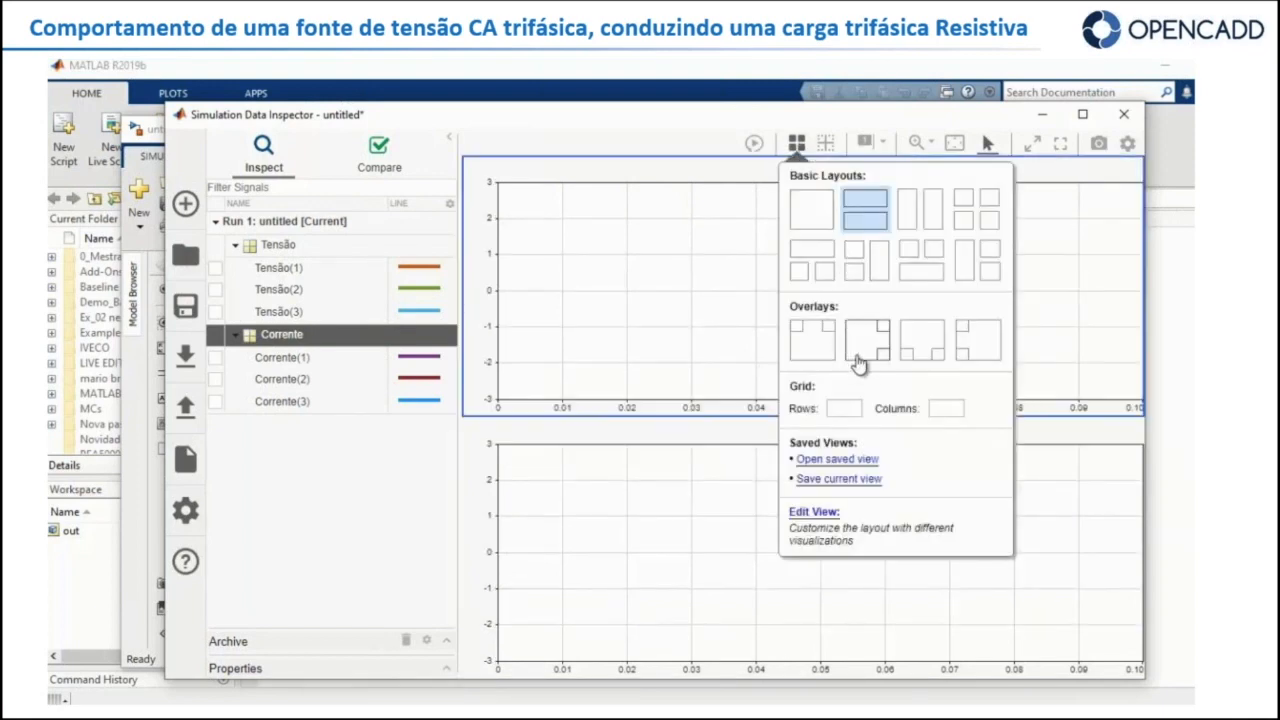
click(754, 174)
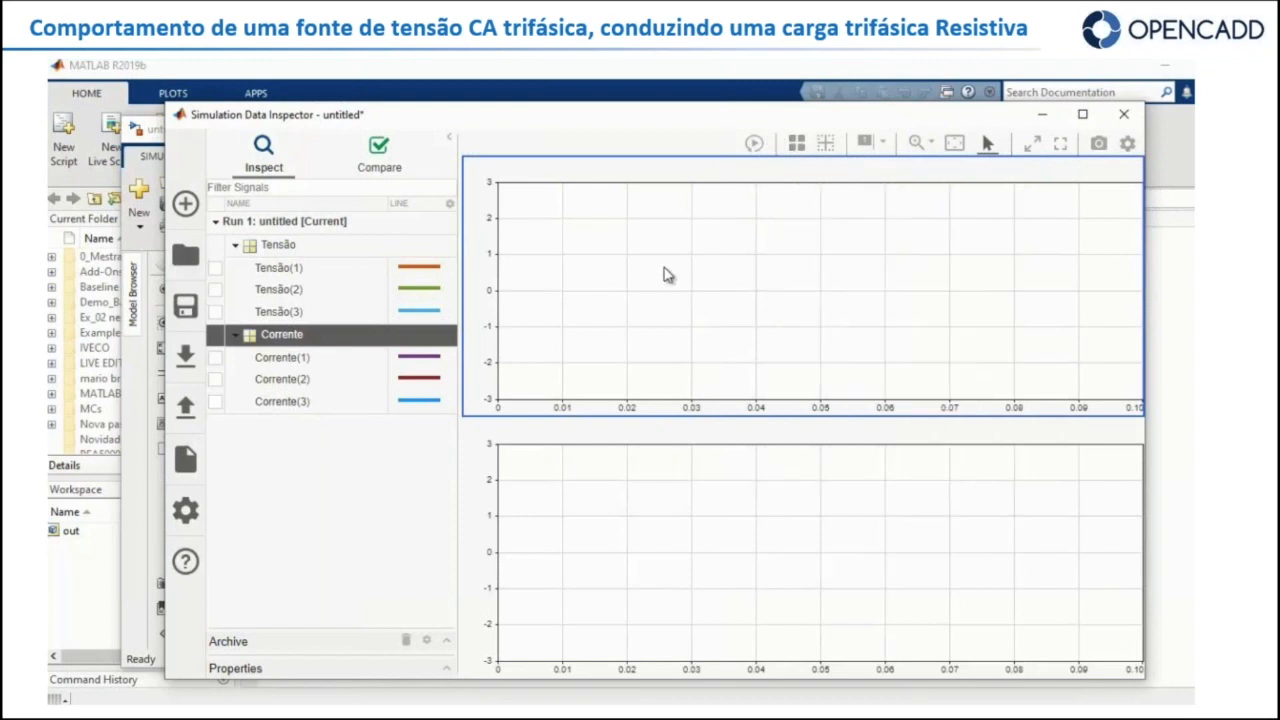
click(215, 268)
click(215, 289)
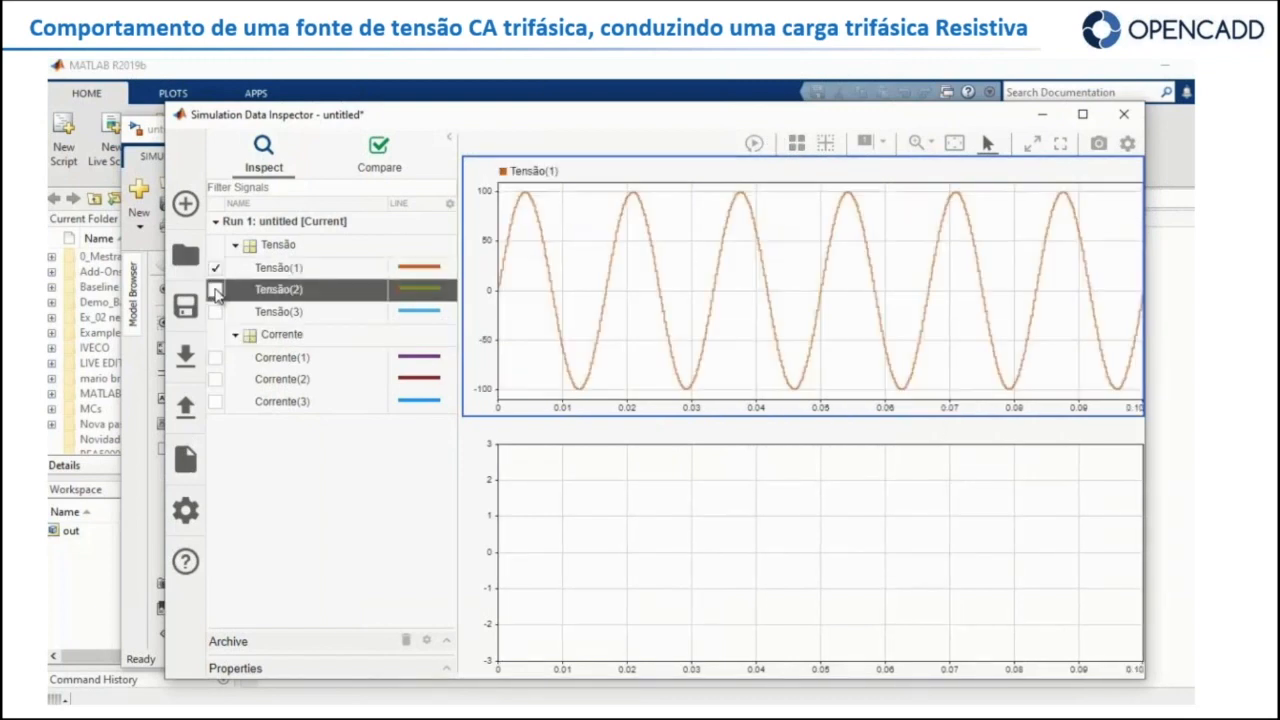
click(216, 312)
click(216, 312)
- Display Corrente(1), Corrente(2) and Corrente(3) in the lower plot
click(608, 494)
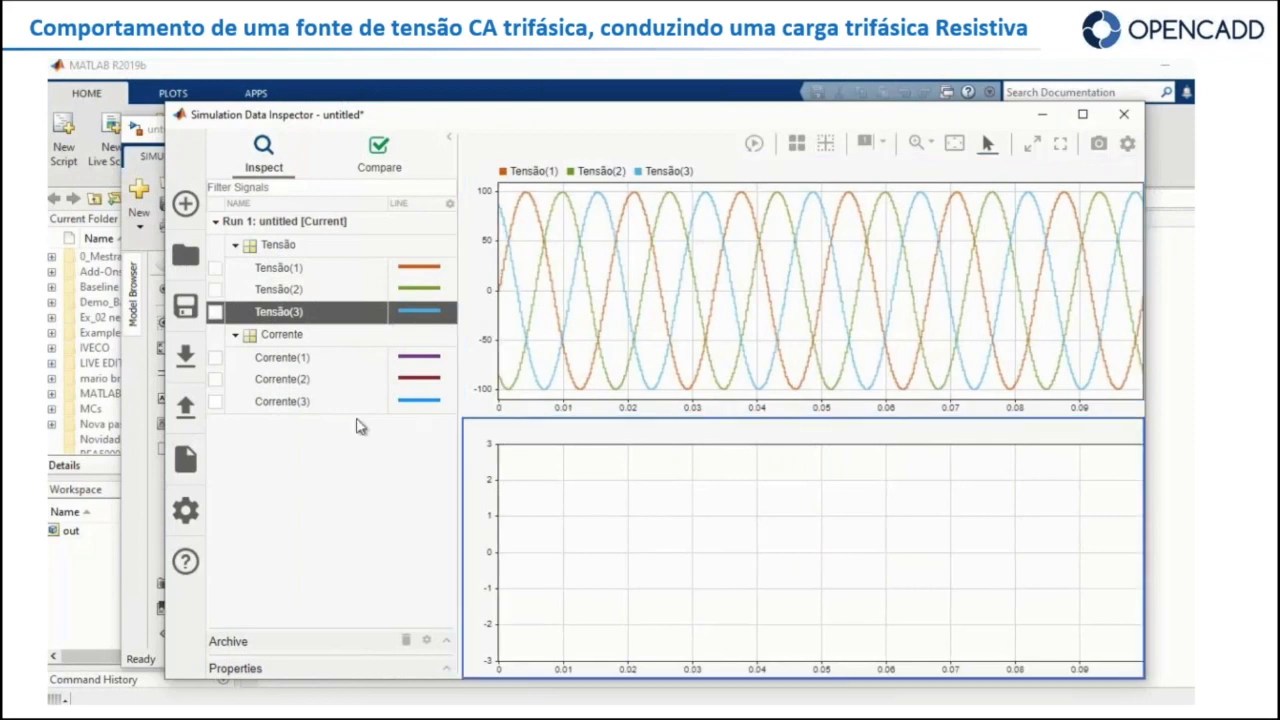
click(215, 357)
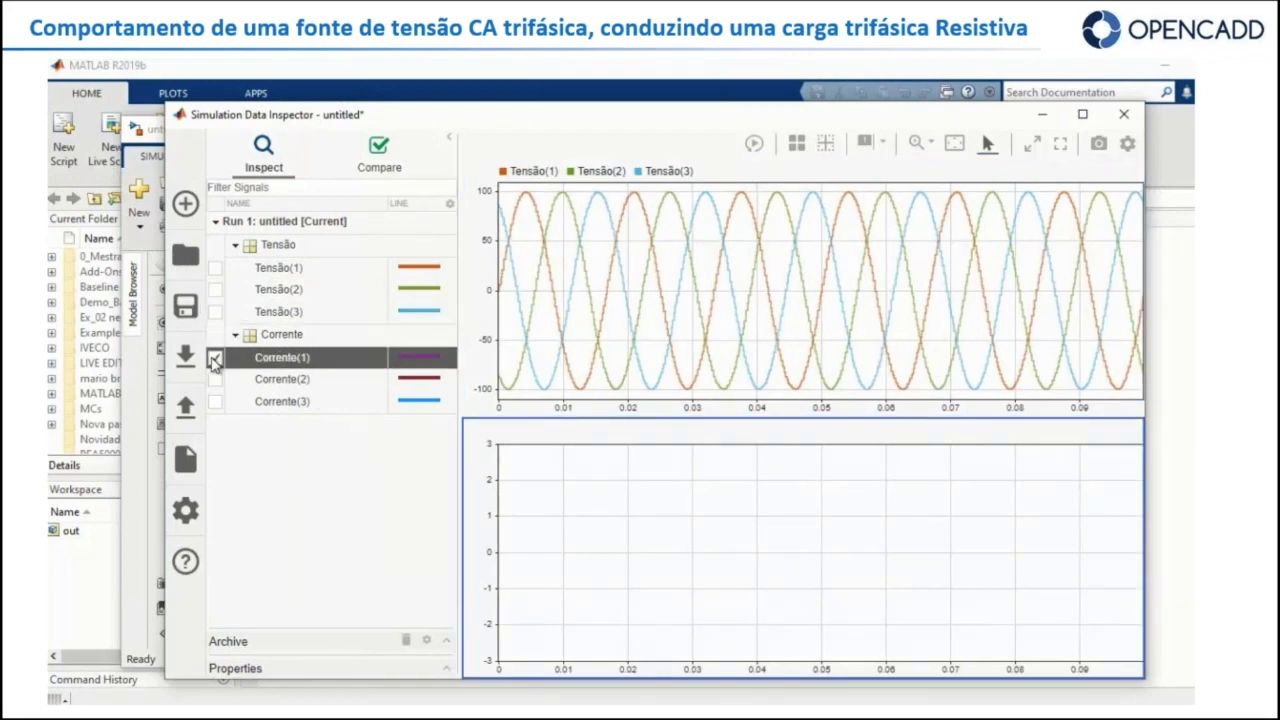
click(215, 401)
click(215, 379)
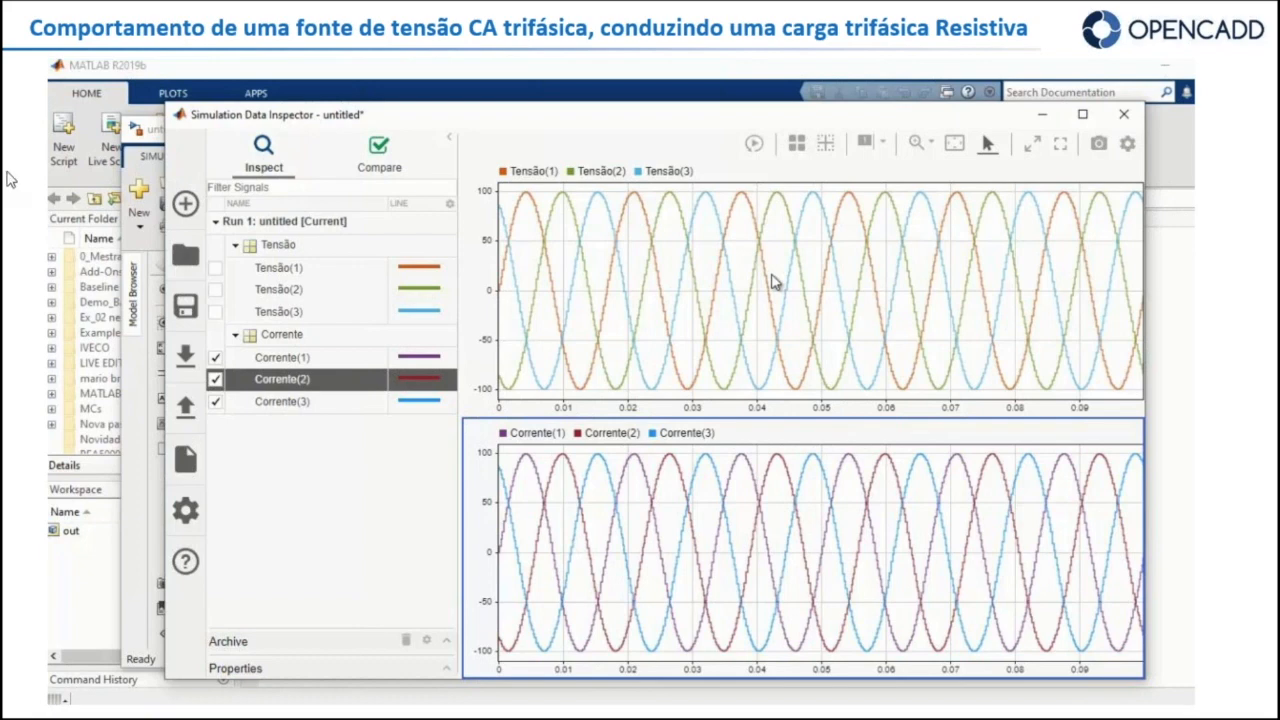
mouse_move(668, 535)
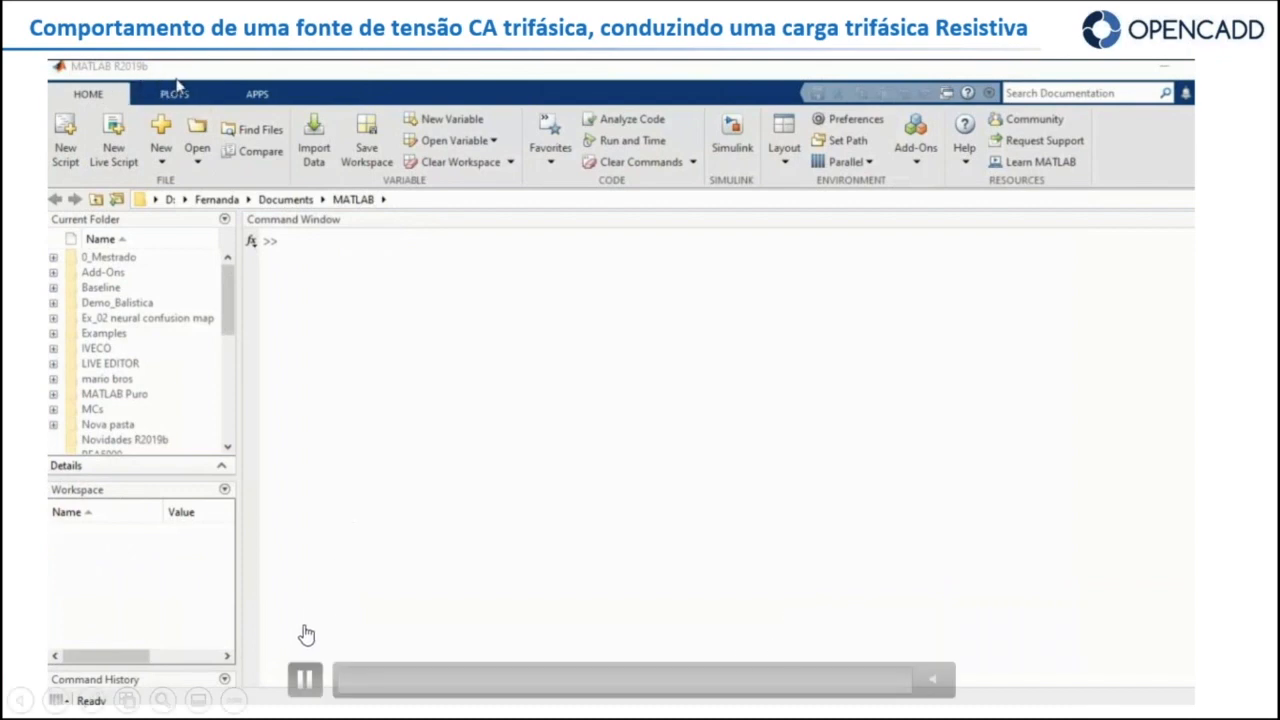
click(302, 681)
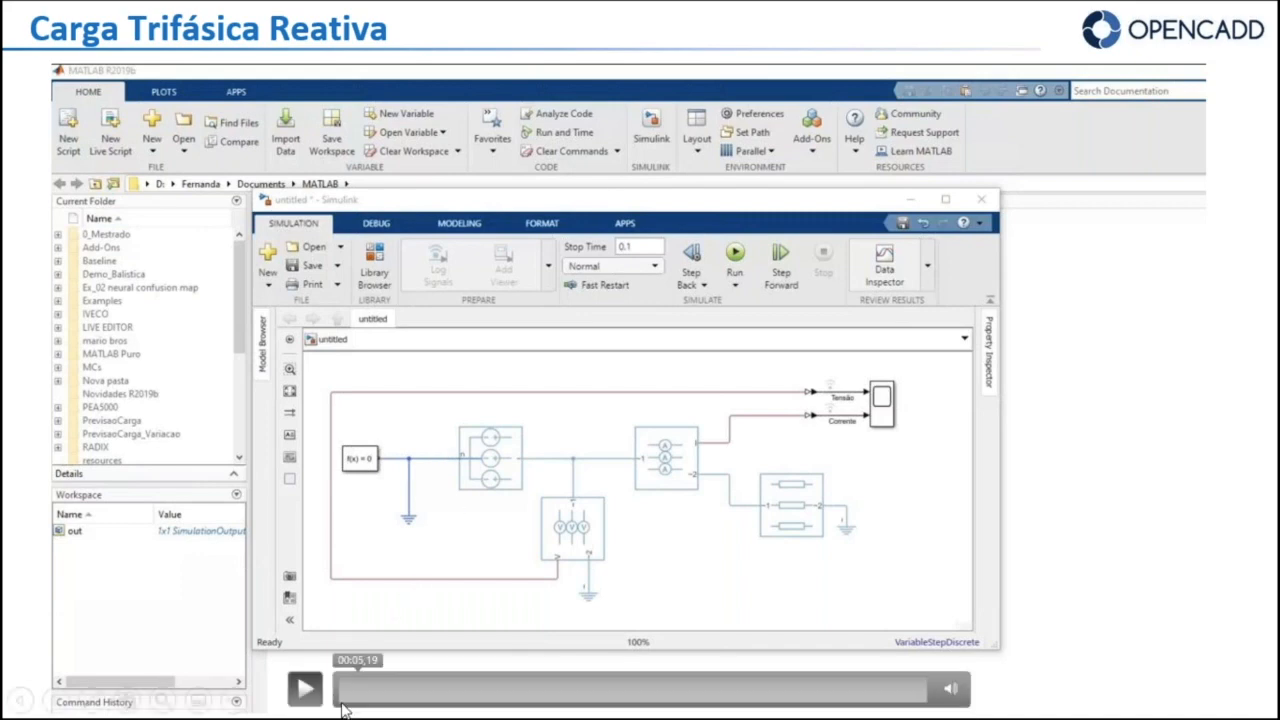
click(305, 688)
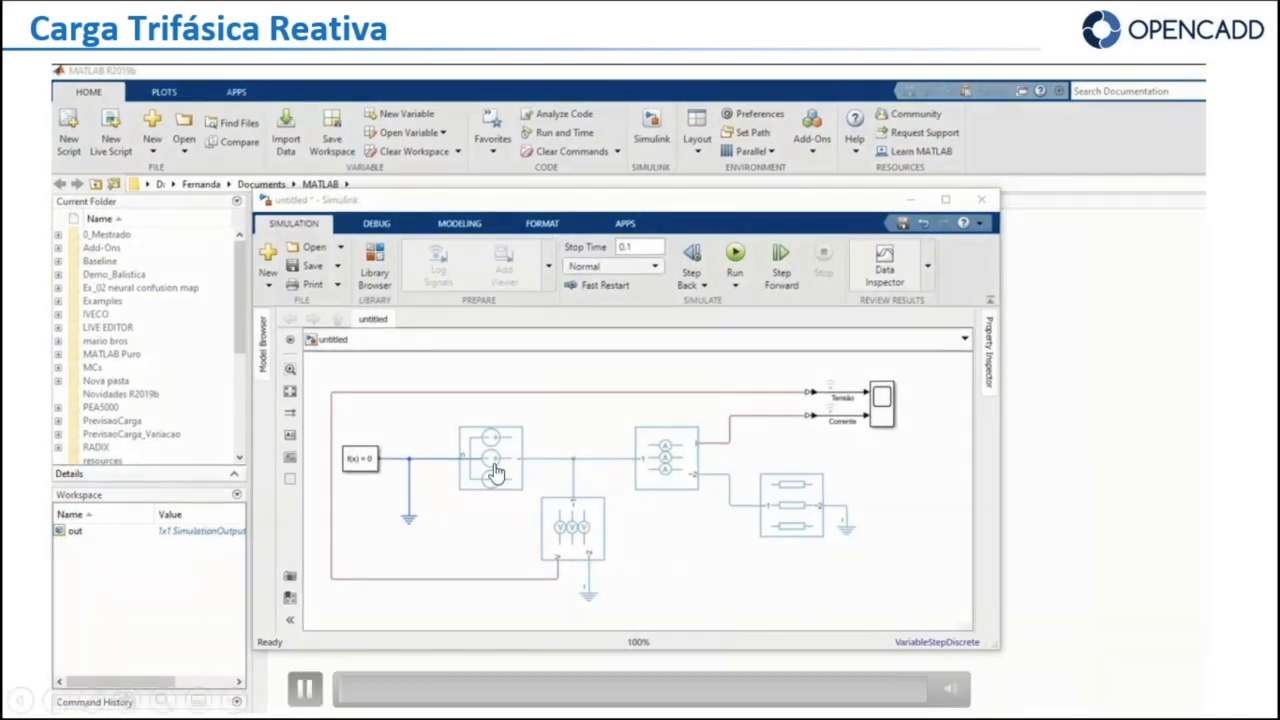
mouse_move(955, 689)
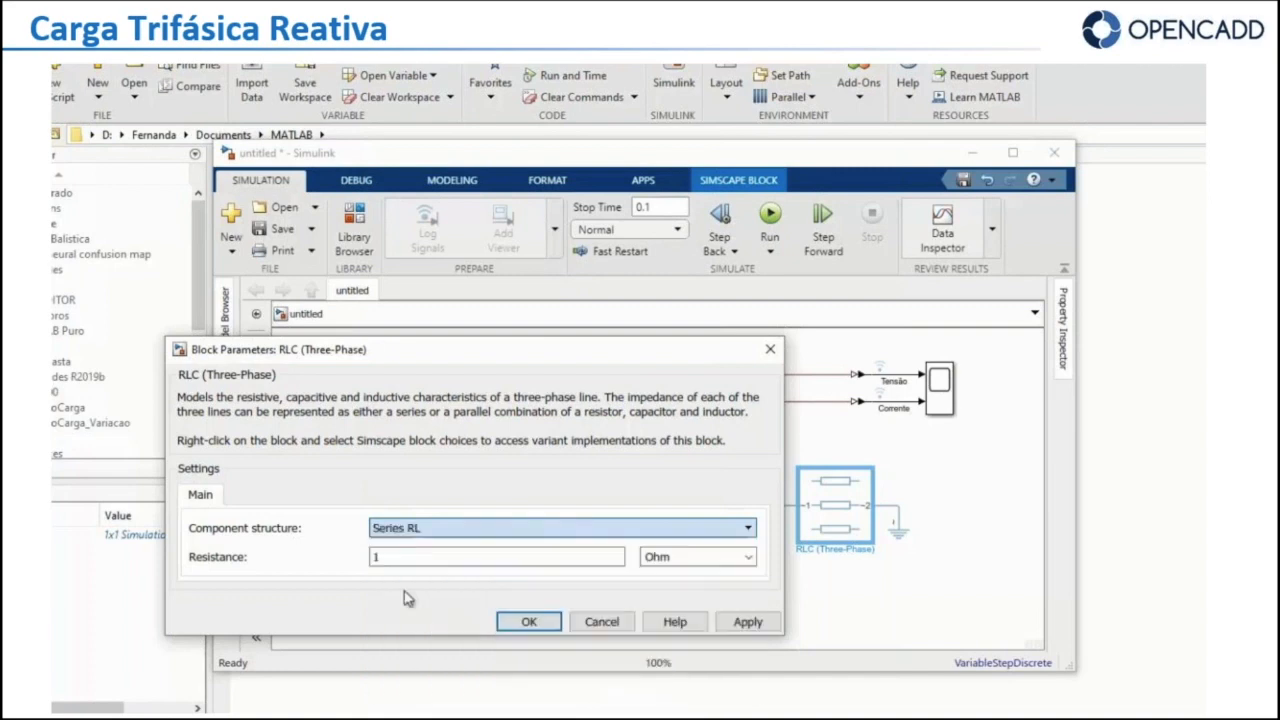
- Apply the Series RL component structure to the RLC (Three-Phase) load, with a resistance of 1 Ohm and an inductance of 2e-3 H
drag(193, 587, 248, 591)
click(248, 592)
drag(373, 587, 396, 588)
click(422, 587)
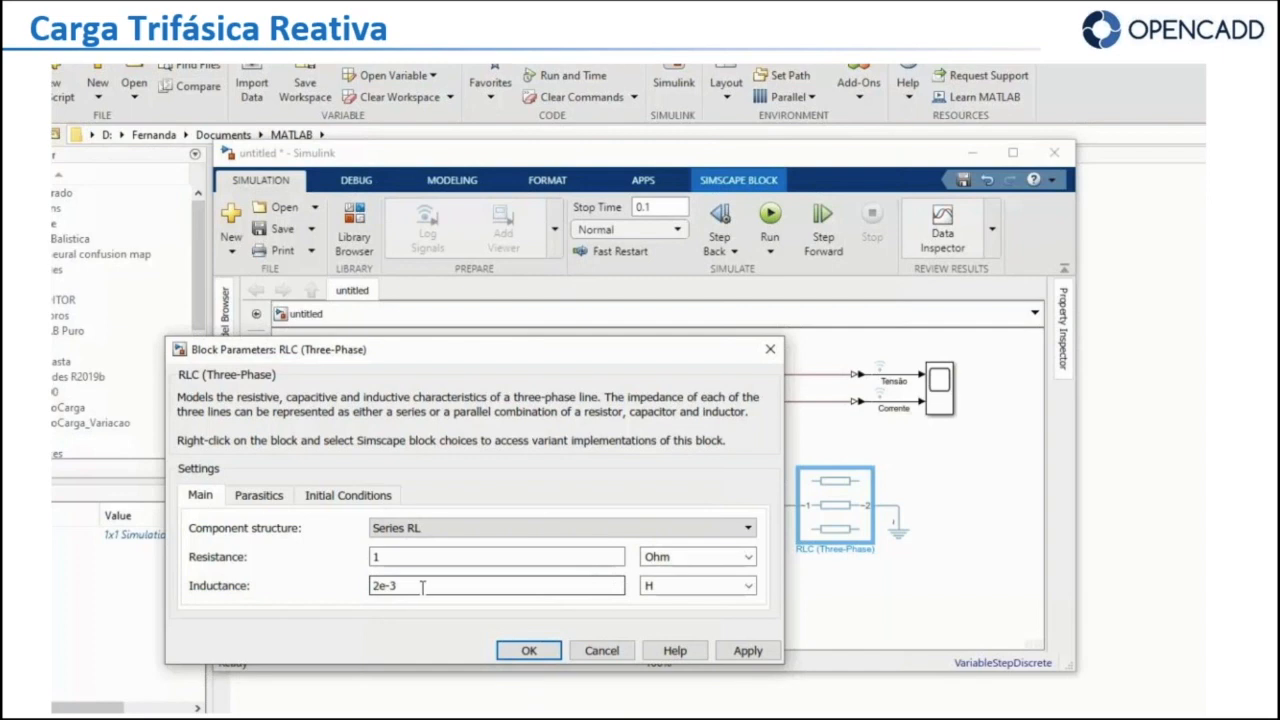
click(750, 588)
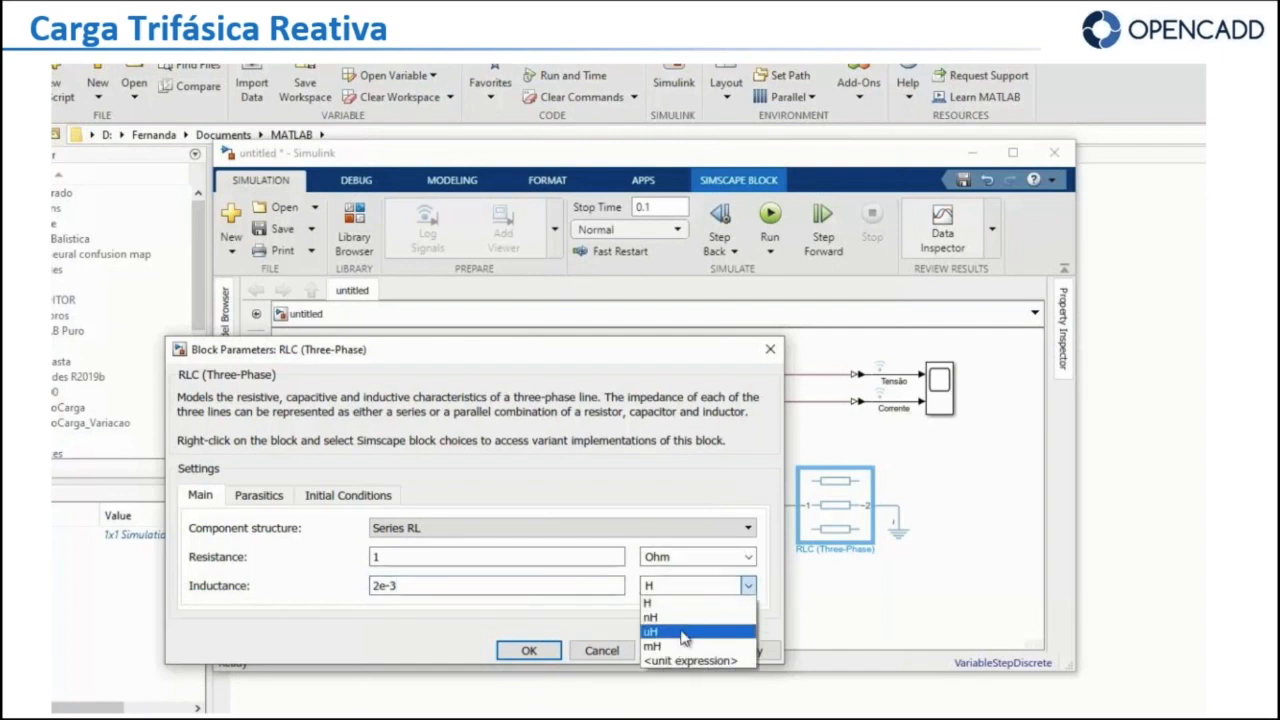
click(616, 627)
click(748, 651)
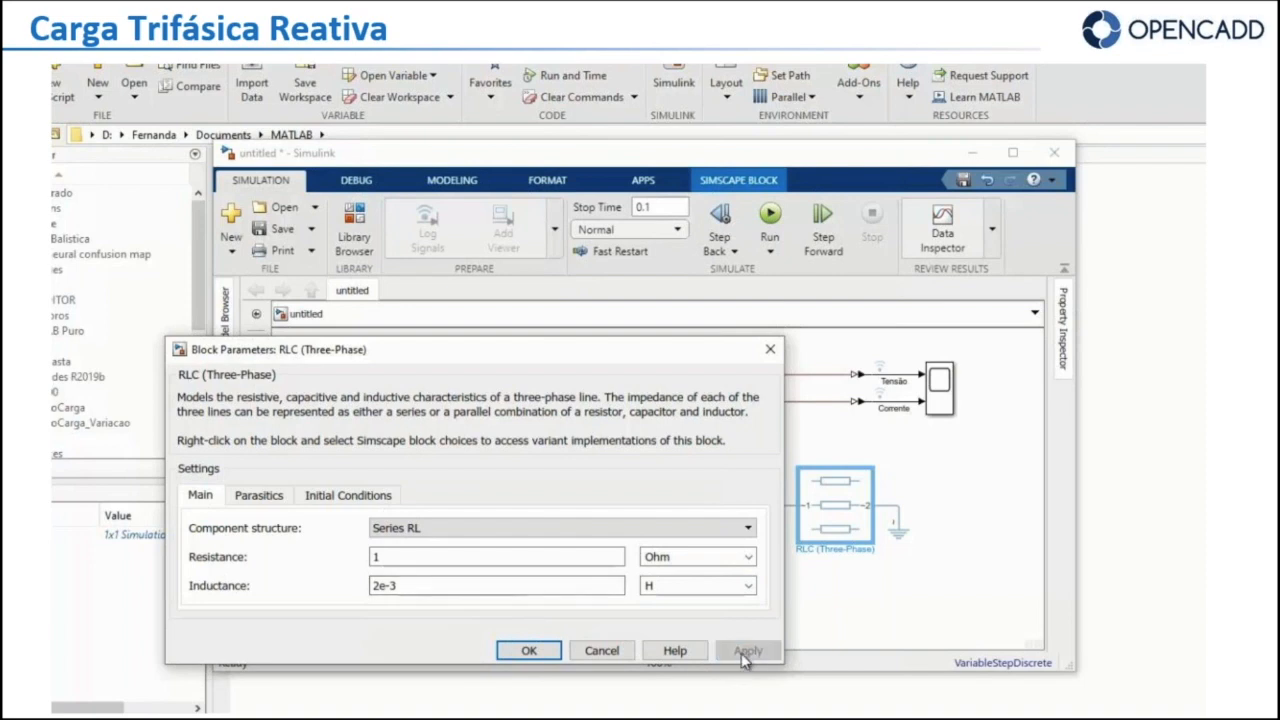
click(530, 651)
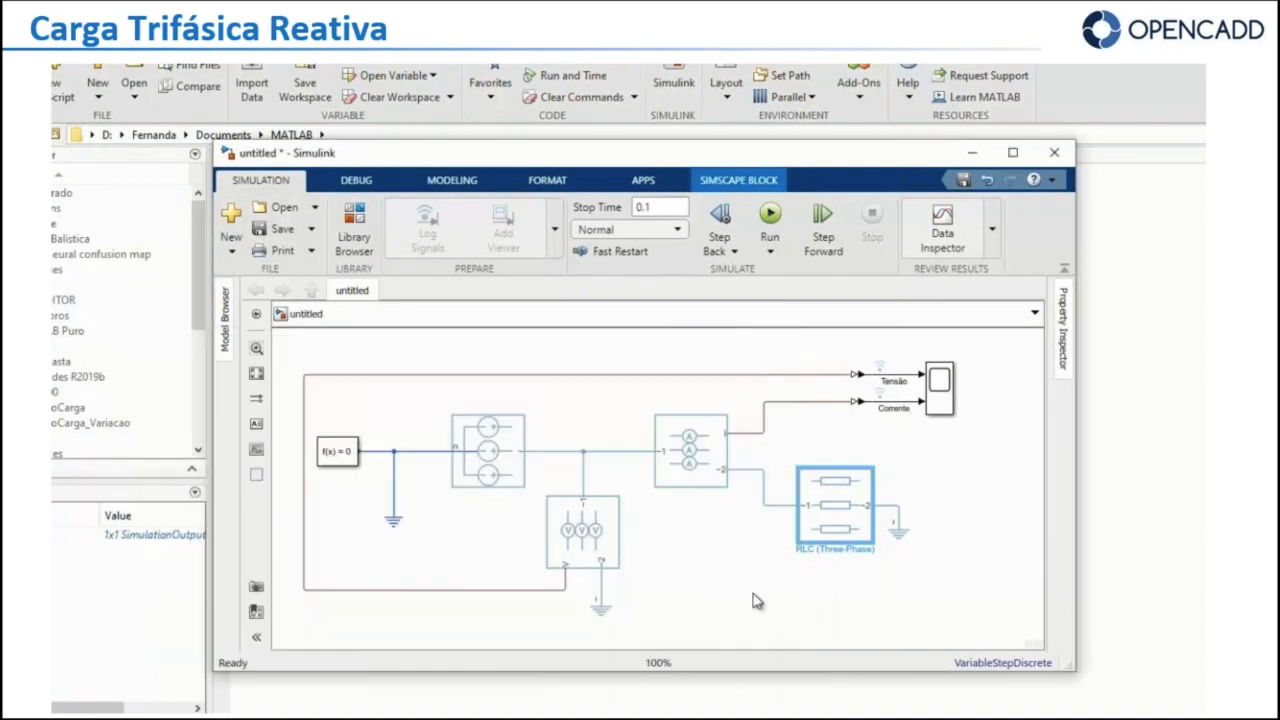
- Run the simulation with the Series RL load and review the RLC (Three-Phase) block's parameters without changing them
click(755, 600)
click(769, 218)
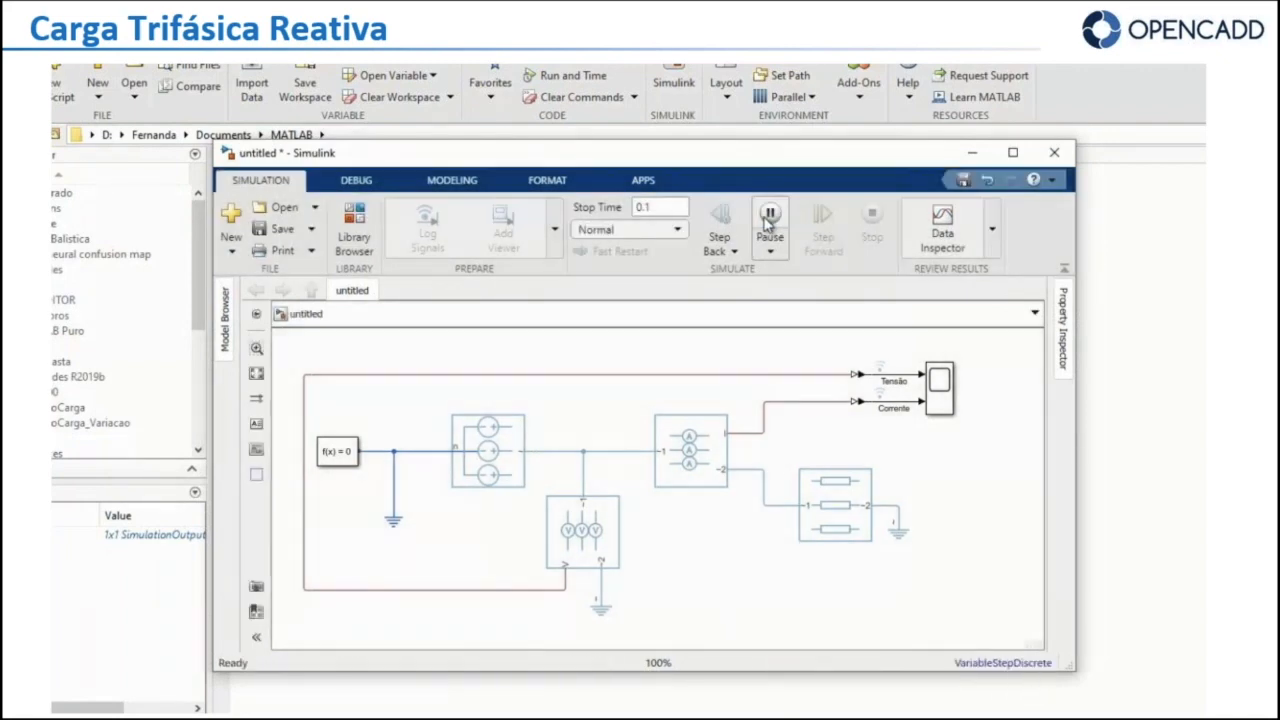
click(818, 532)
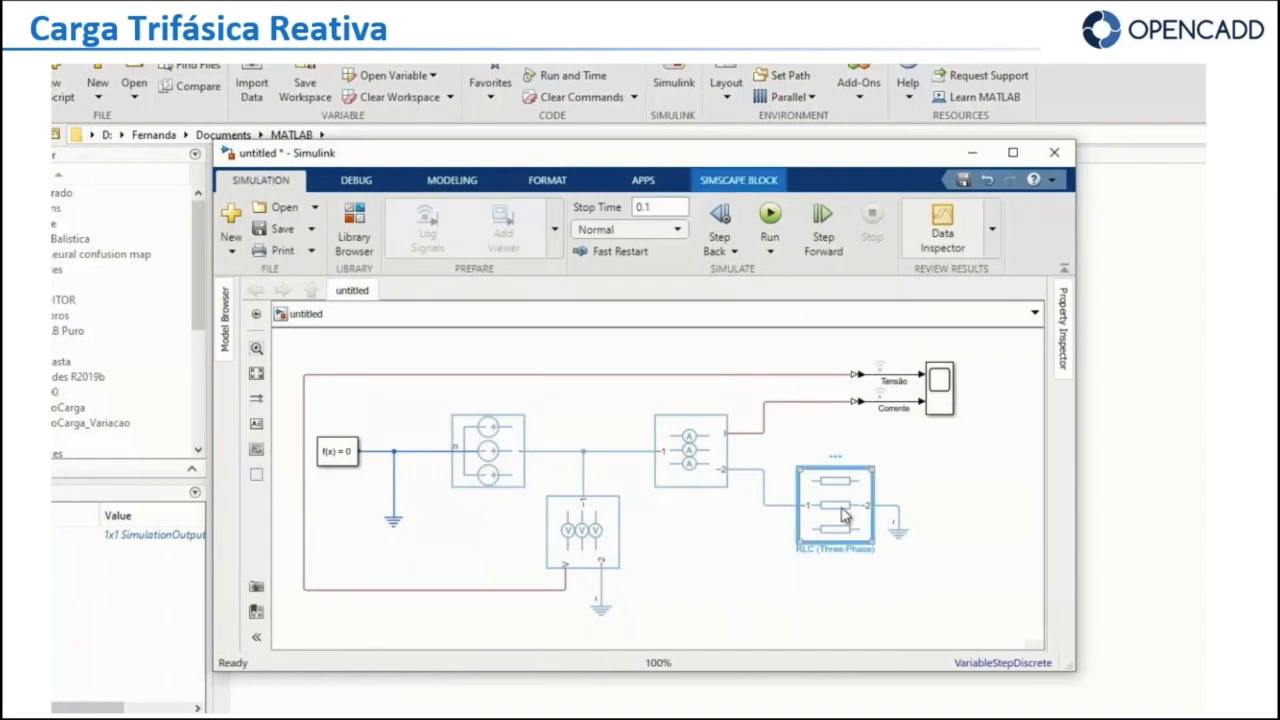
double_click(843, 515)
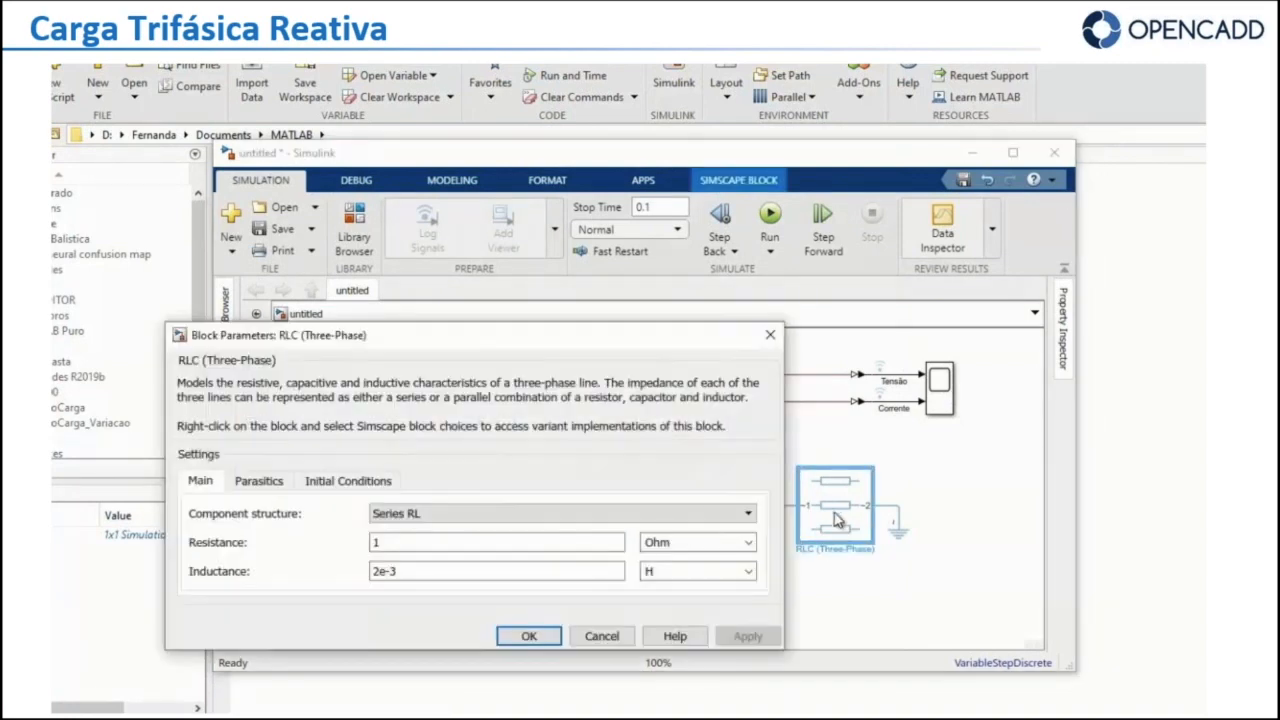
click(768, 335)
- Zoom in on about the first 0.03 s of the Tensão and Corrente plots in the Scope, examine the curves and close it
click(945, 400)
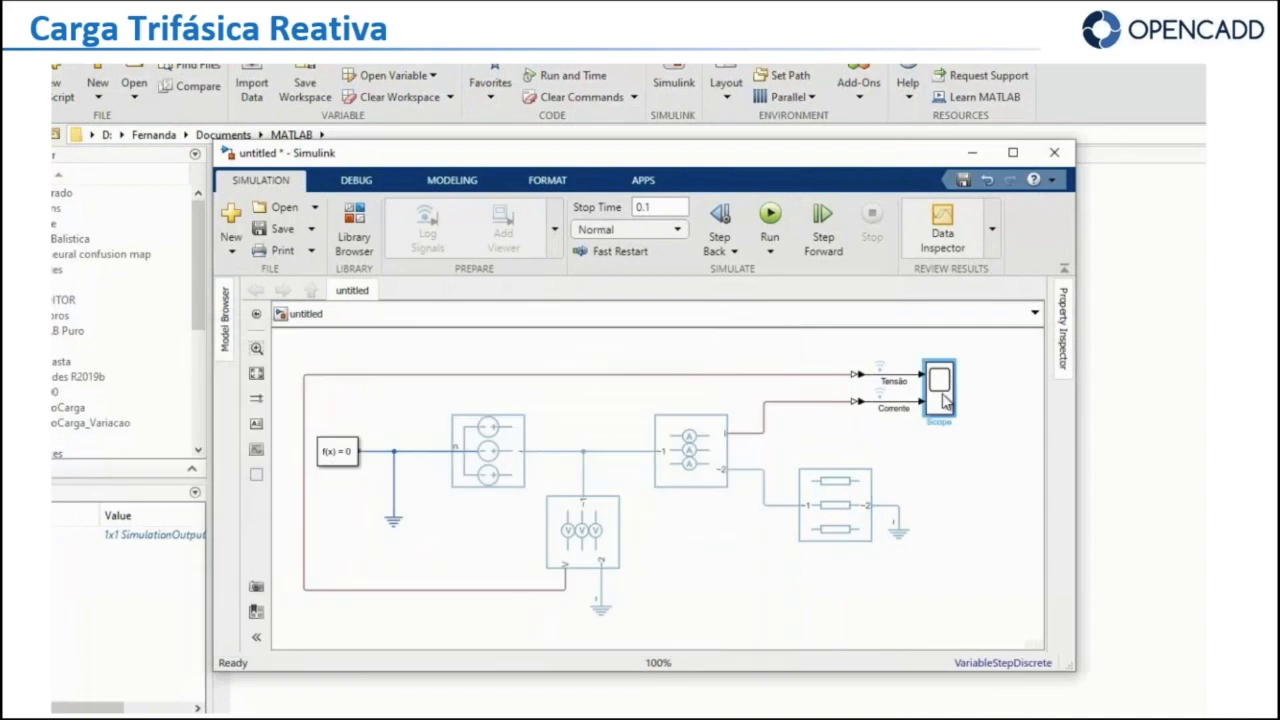
double_click(942, 398)
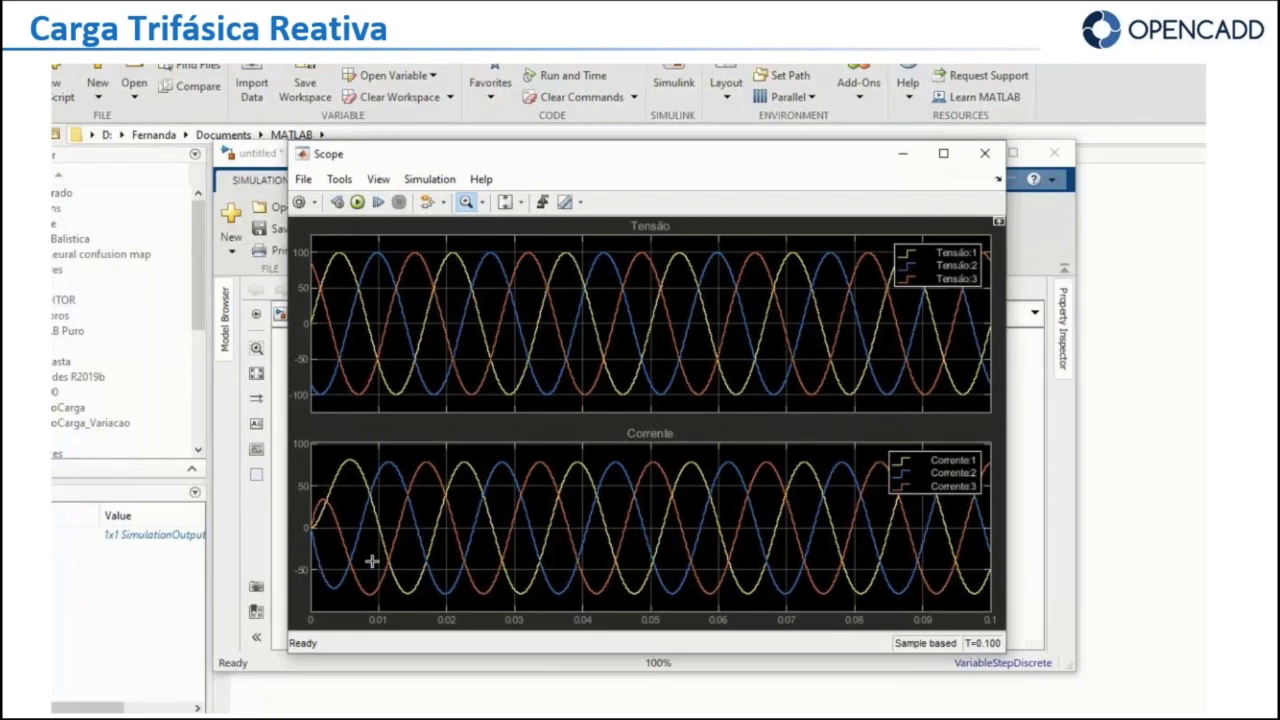
click(465, 203)
drag(334, 271, 514, 408)
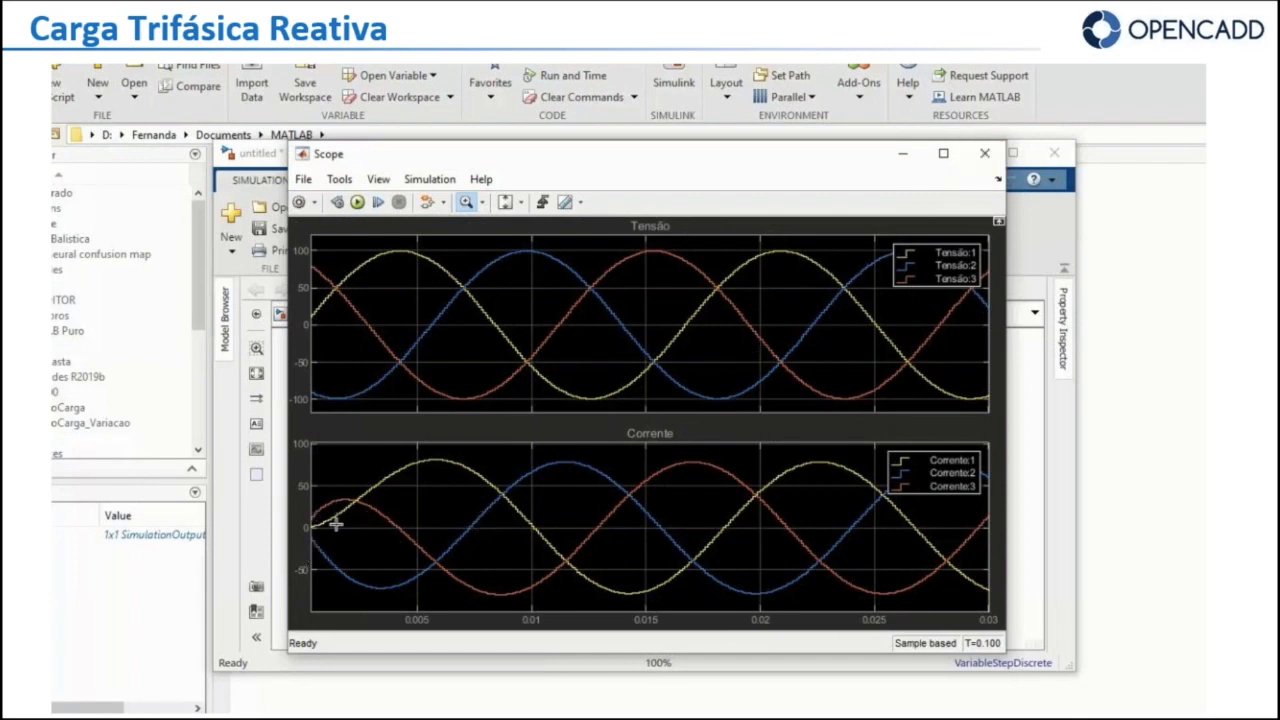
click(985, 157)
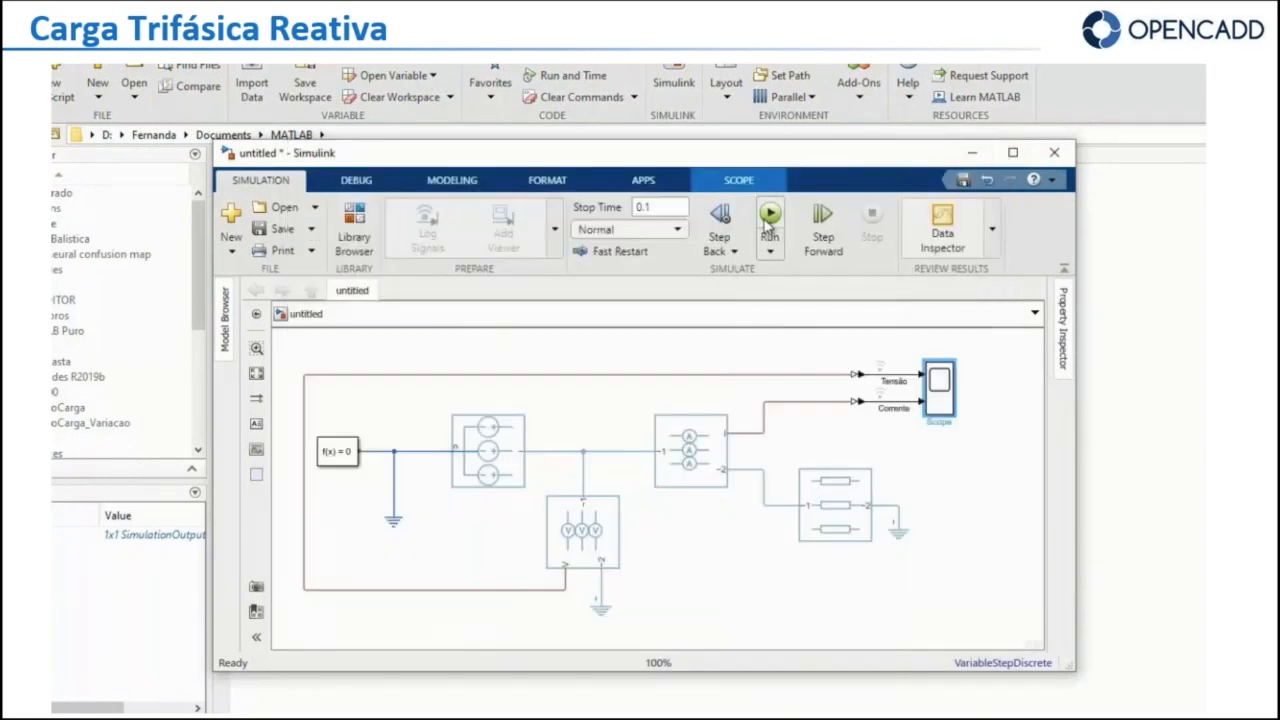
- Open the Data Inspector, replay Run 5 and place the data cursor at about 0.011 s on the Tensão and Corrente plots
click(944, 230)
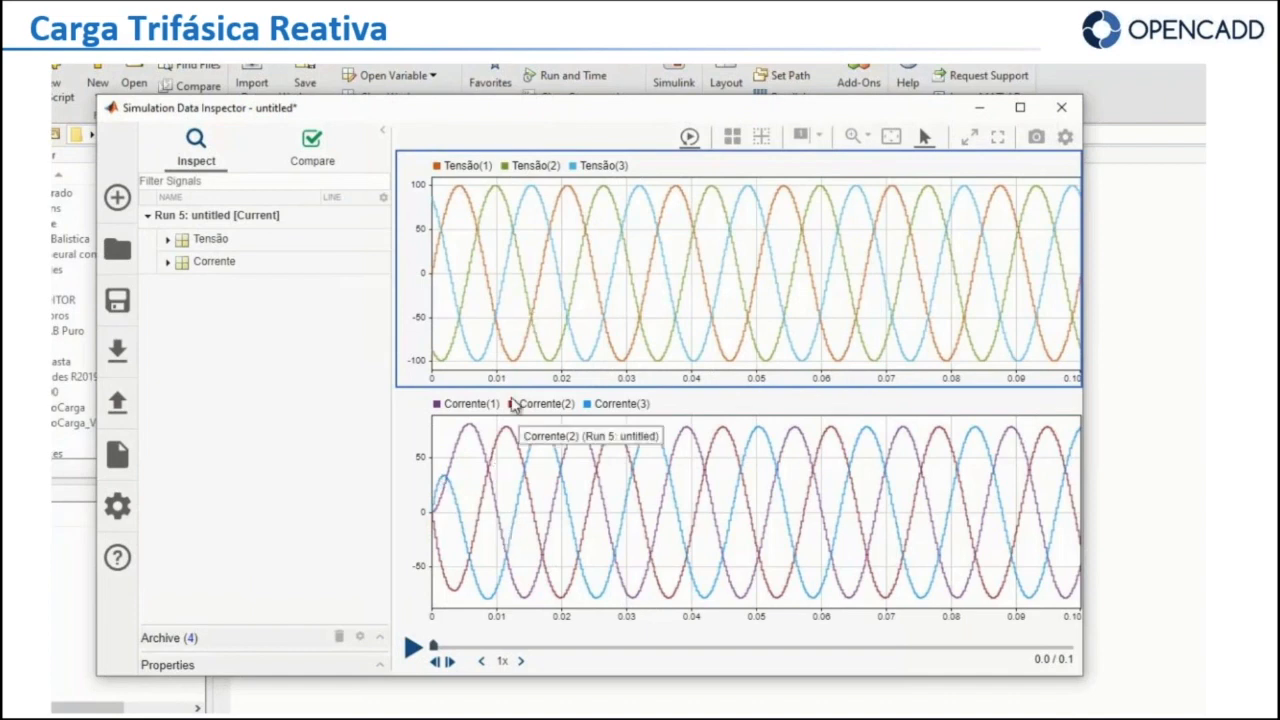
click(413, 648)
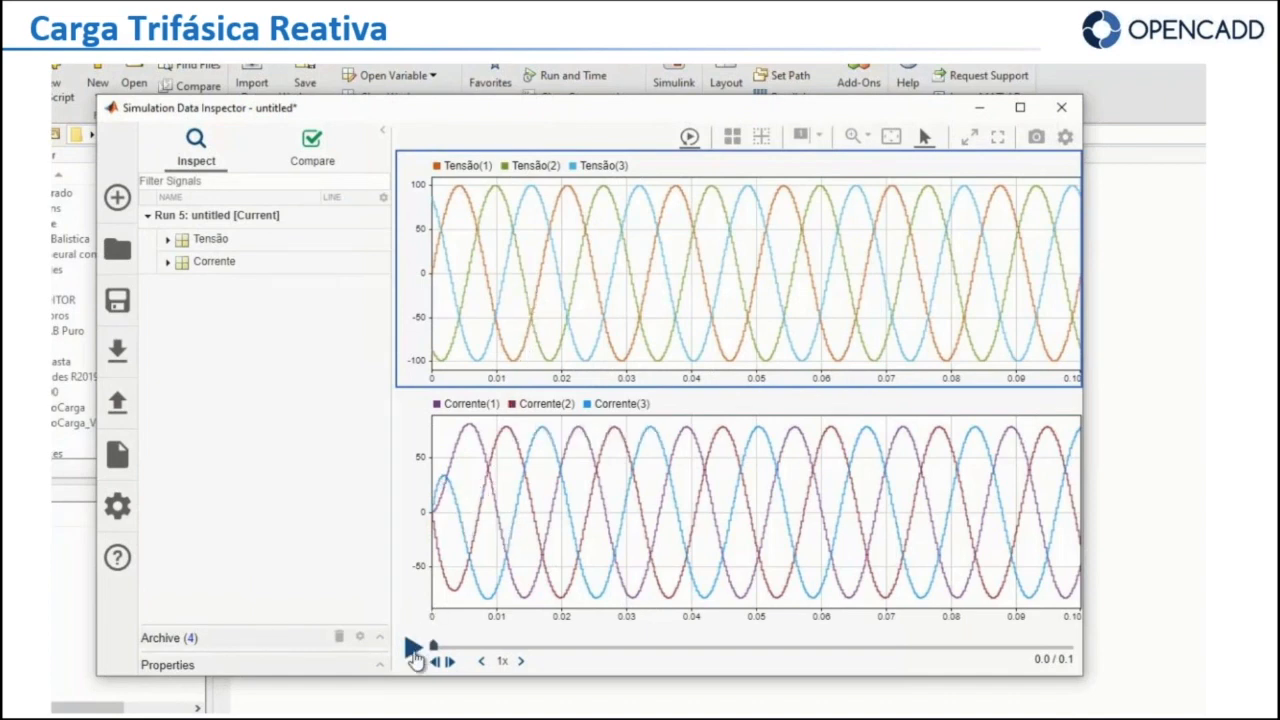
drag(1078, 494, 505, 455)
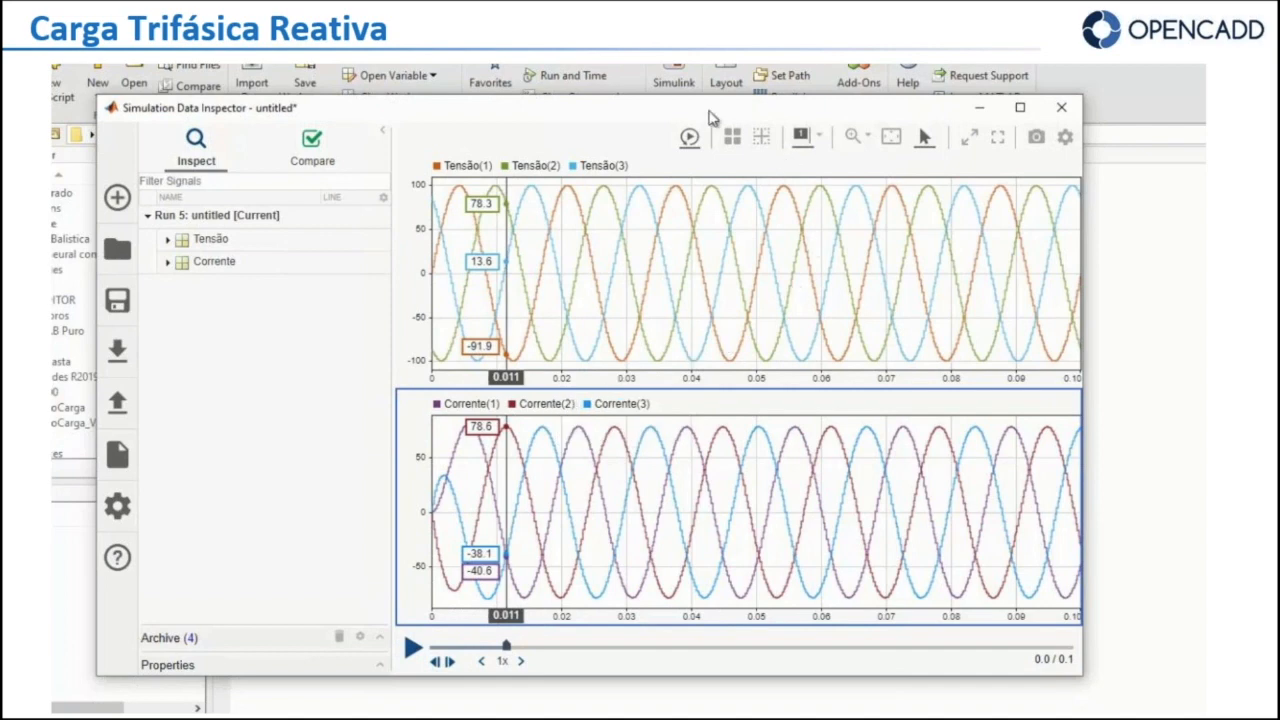
- Set Corrente(3) of Run 4 as the baseline signal for the comparison
click(310, 150)
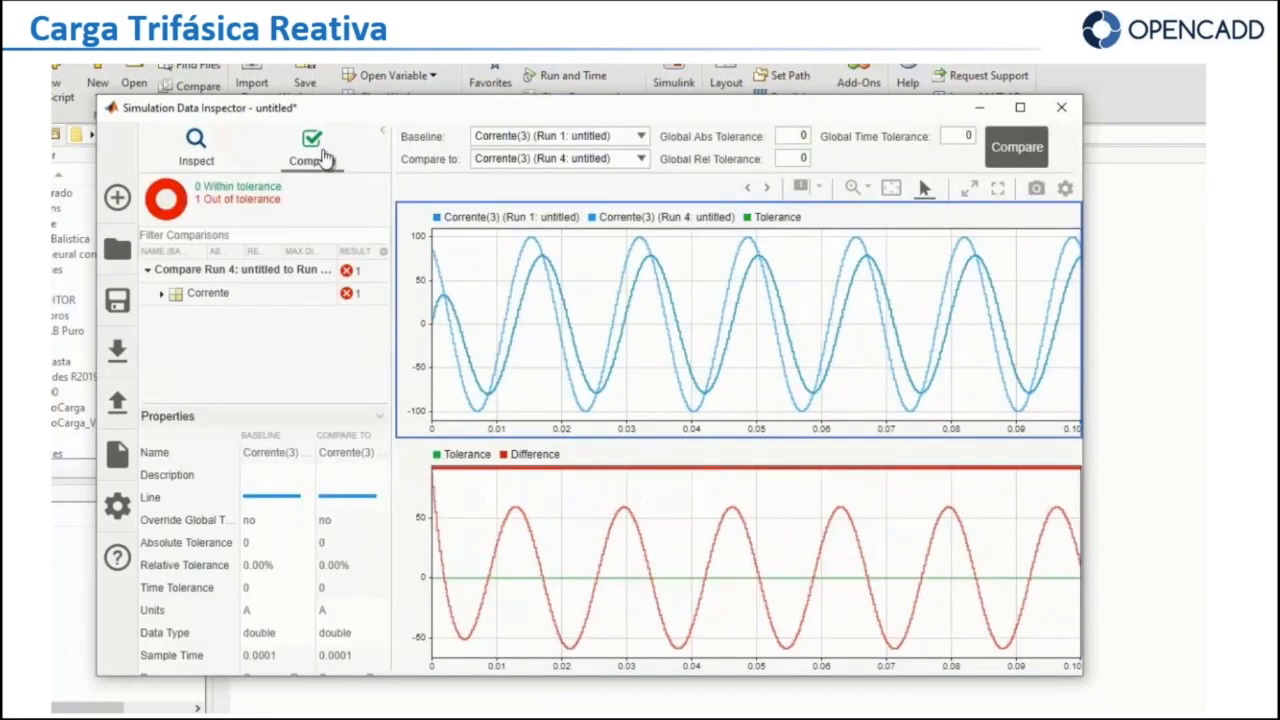
click(641, 137)
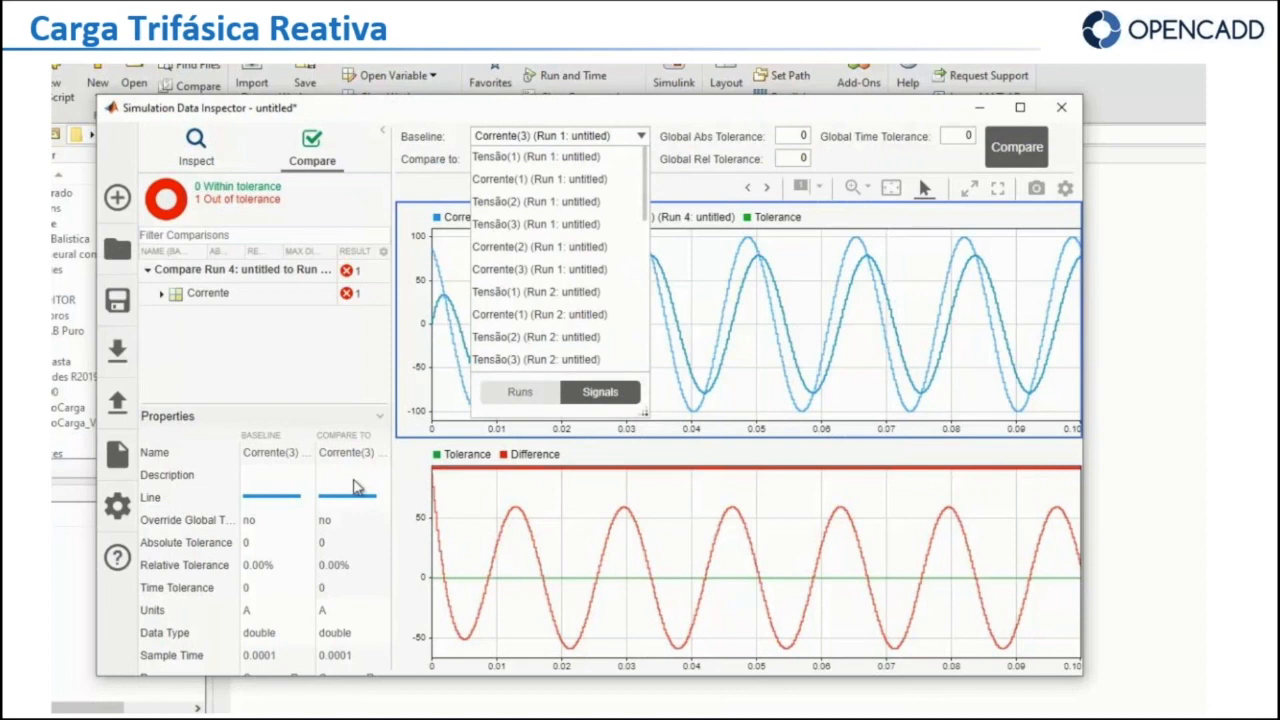
scroll(537, 337, down, 7)
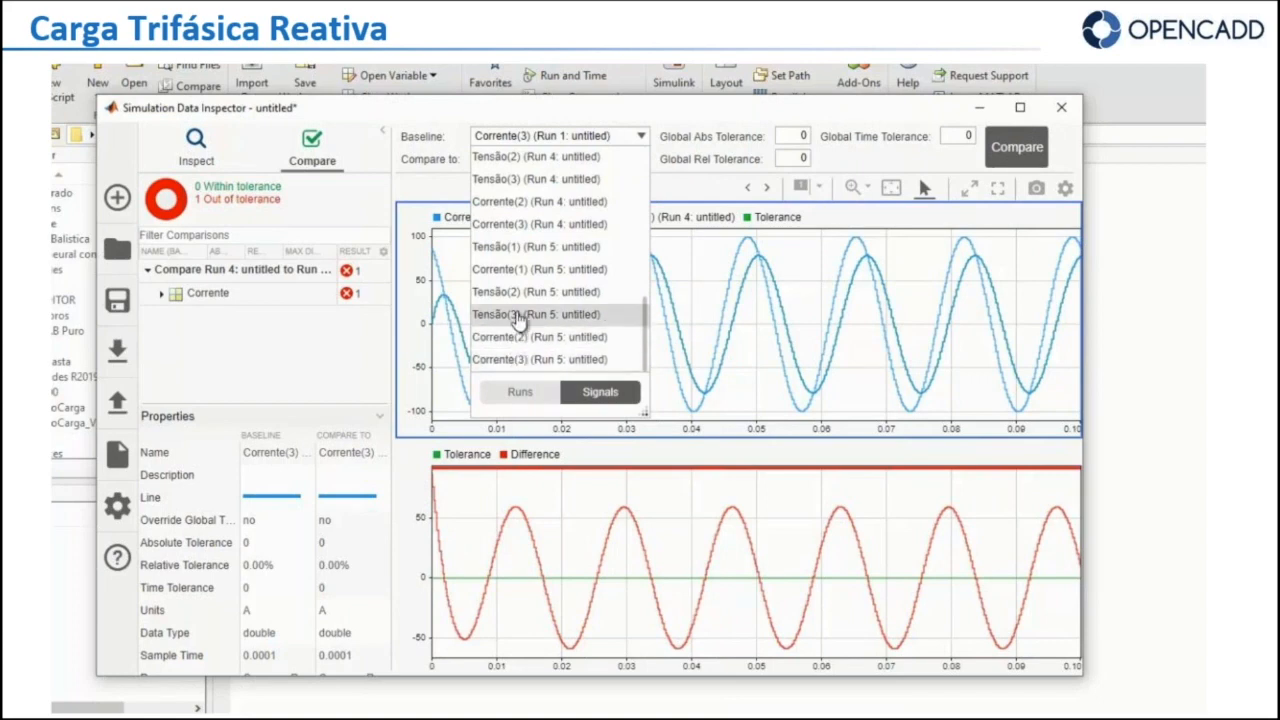
click(508, 226)
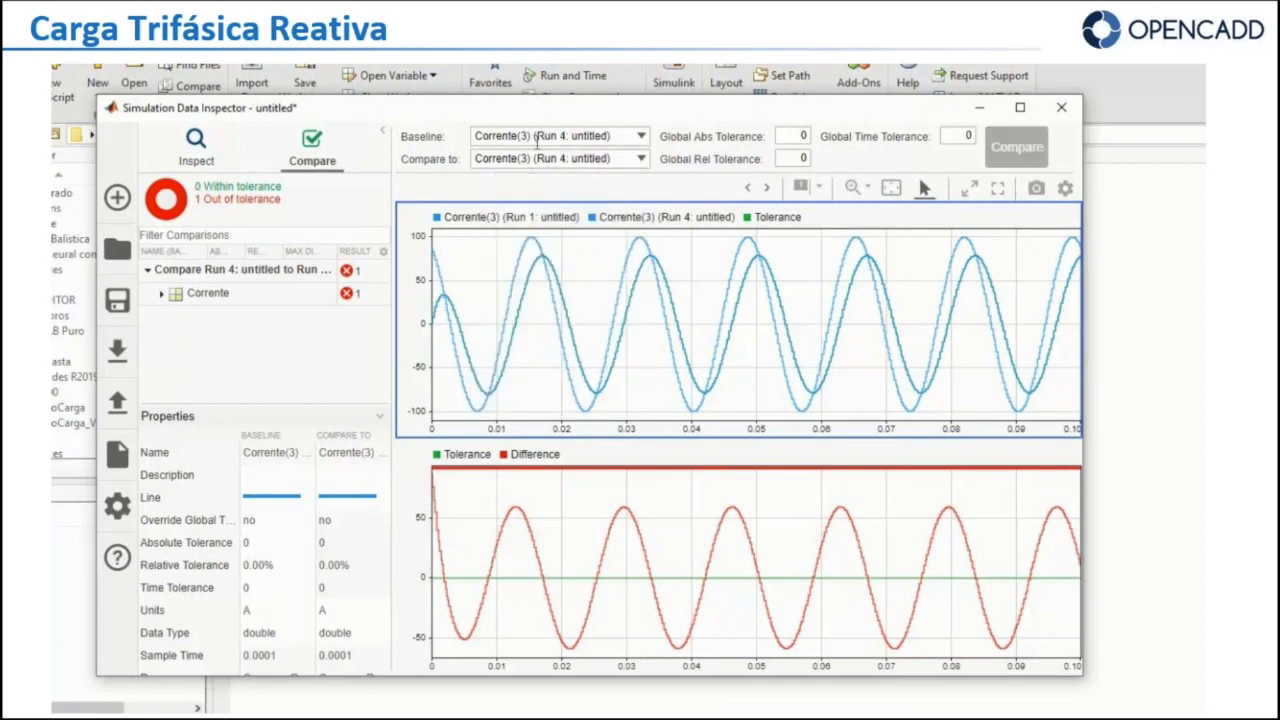
- Compare the baseline against Corrente(3) of Run 5 and review the properties of the compared signals
click(641, 160)
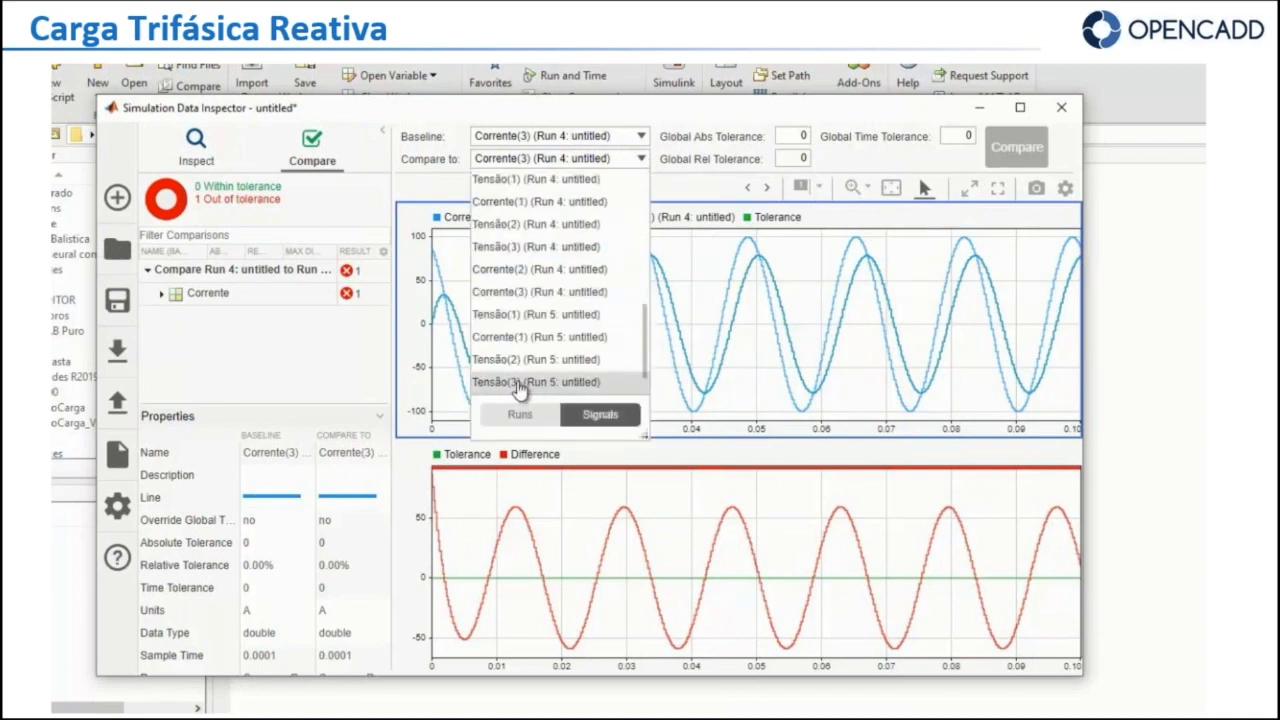
click(518, 384)
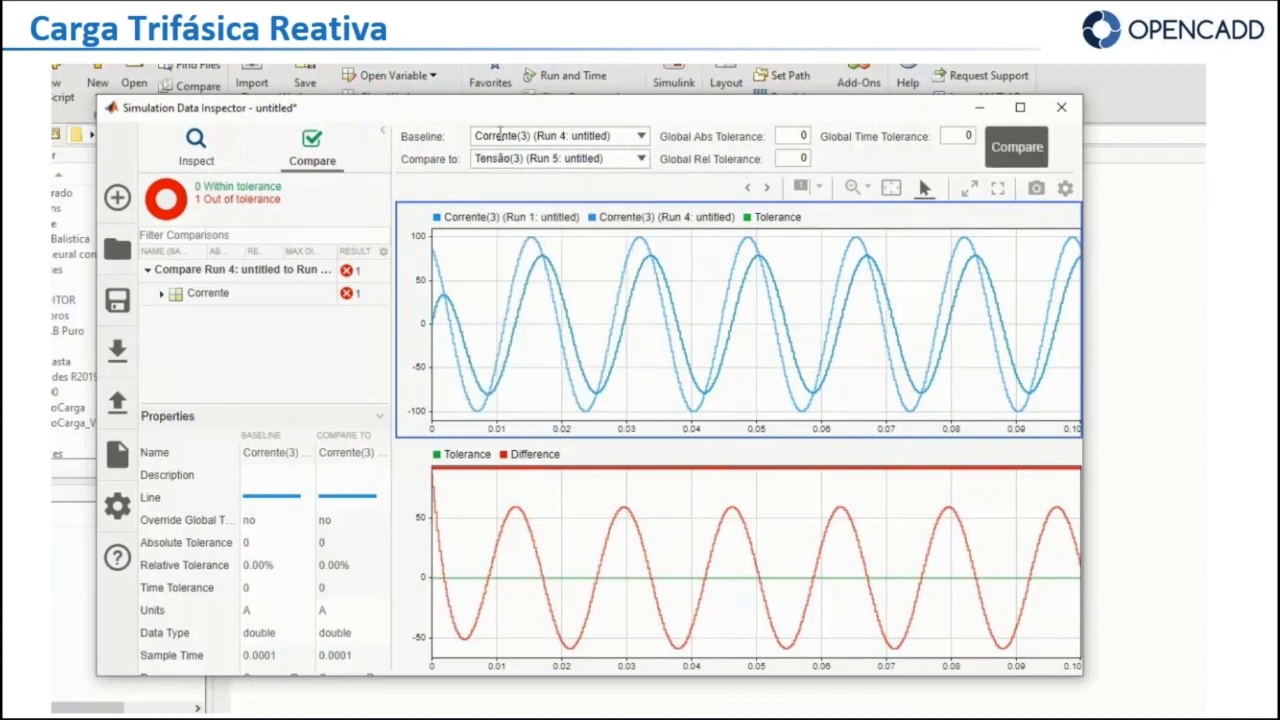
click(641, 159)
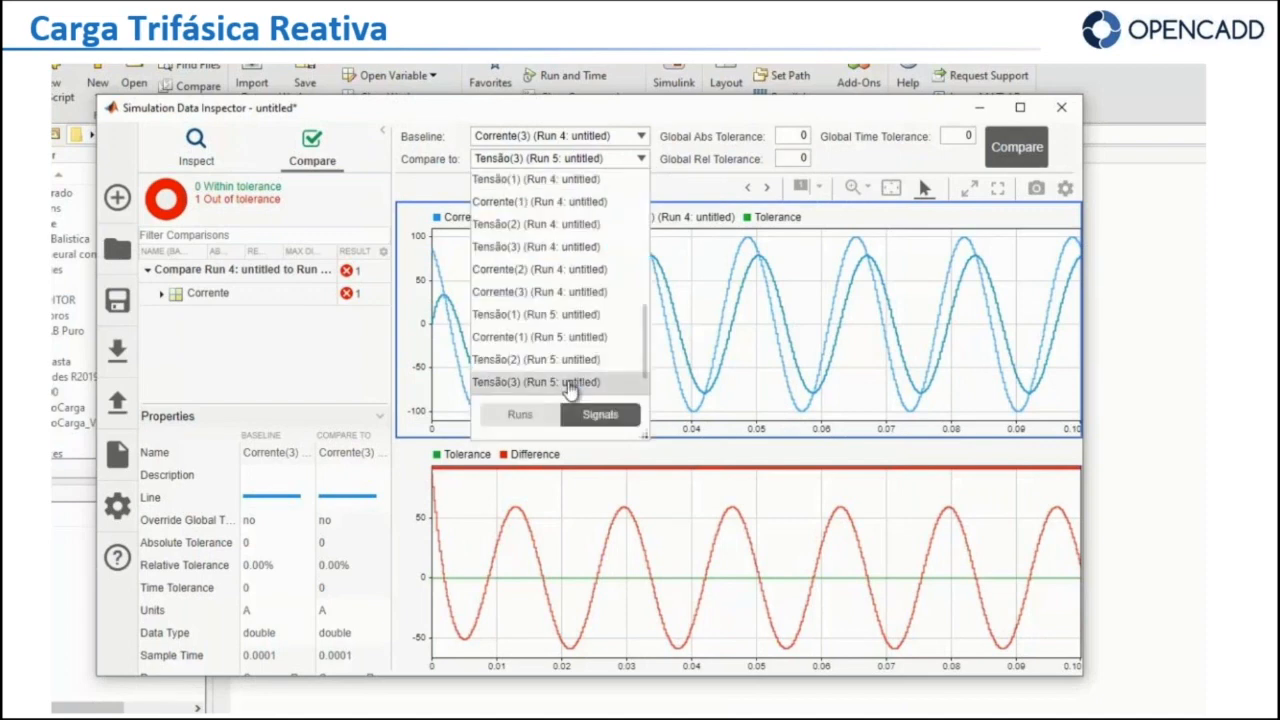
scroll(548, 402, down, 2)
click(535, 383)
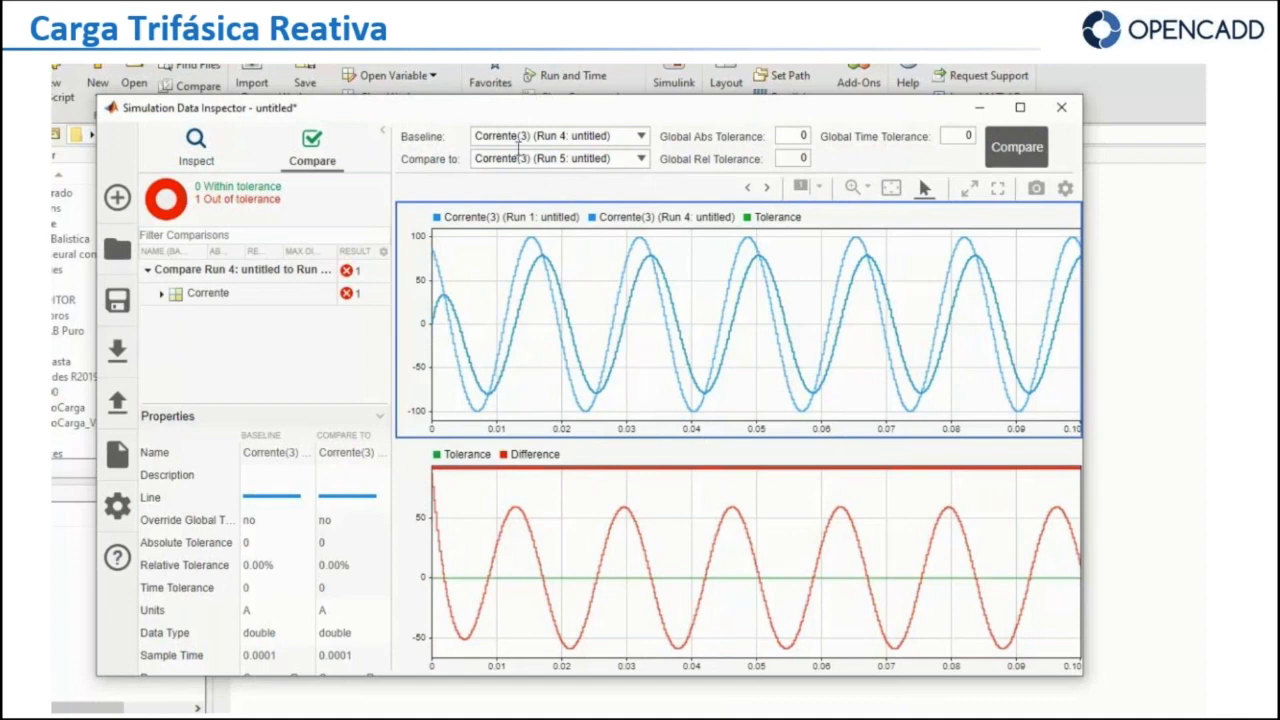
click(1017, 147)
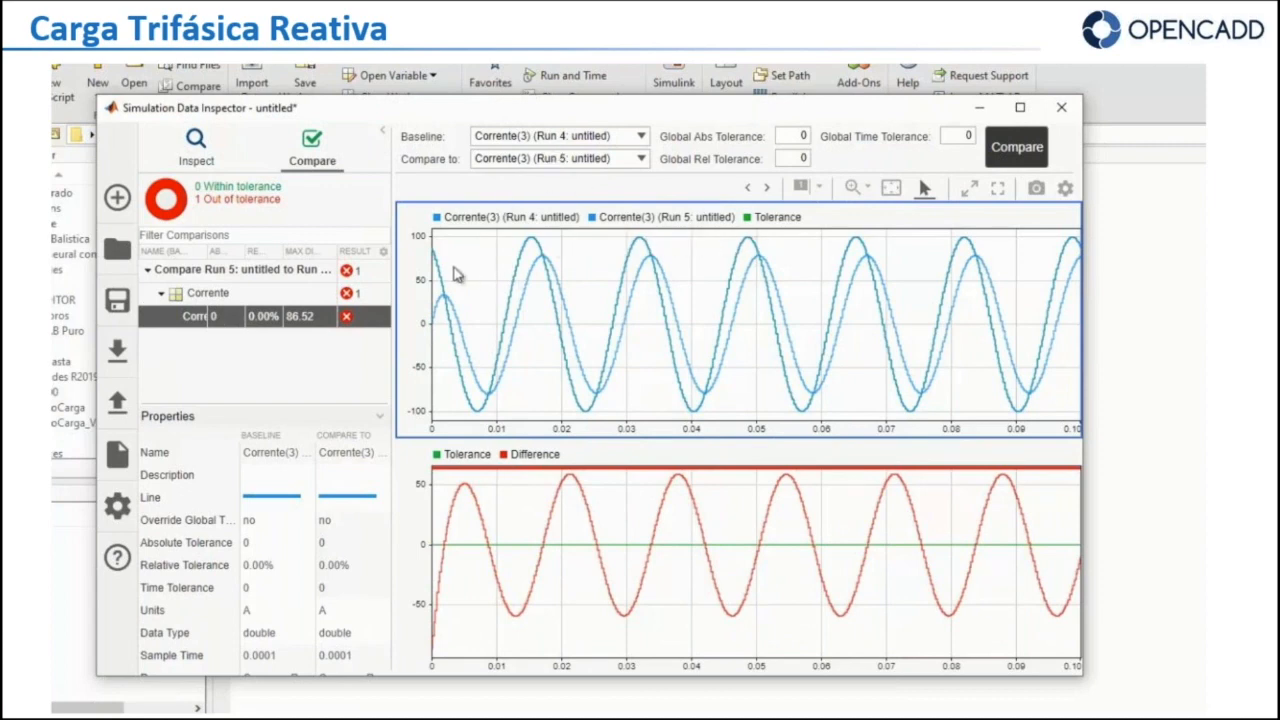
scroll(178, 461, down, 3)
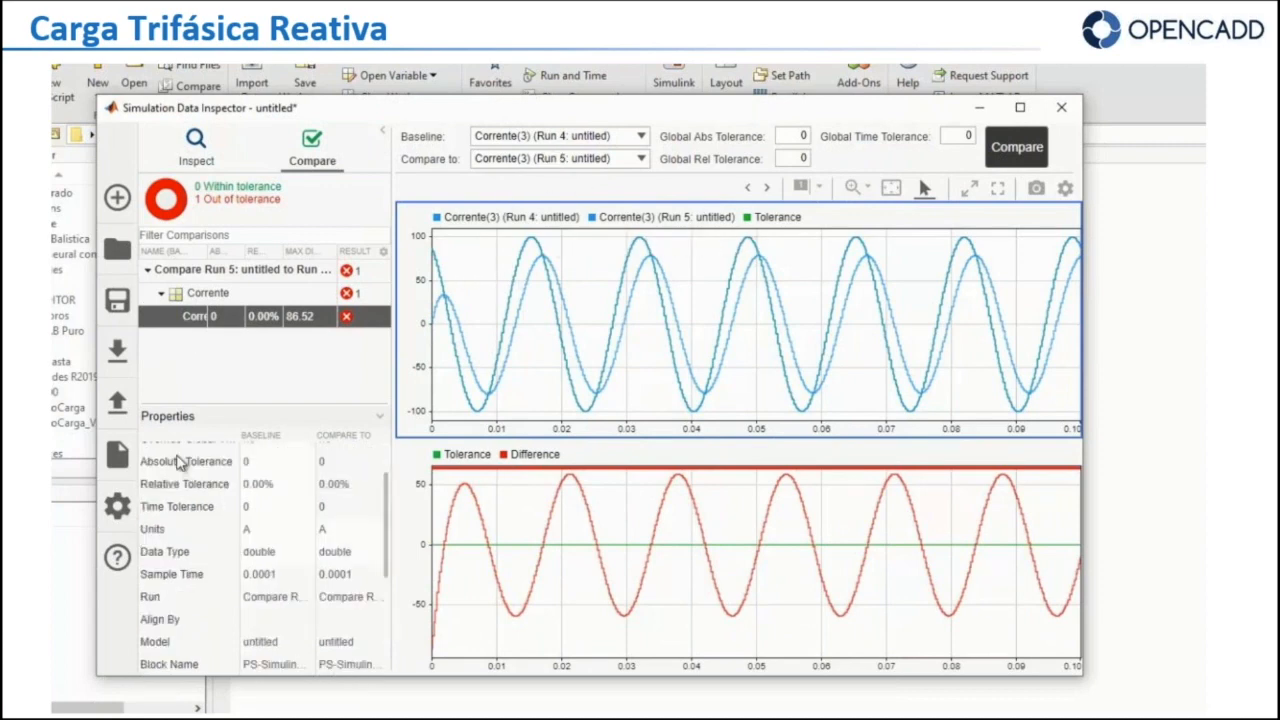
scroll(186, 590, down, 10)
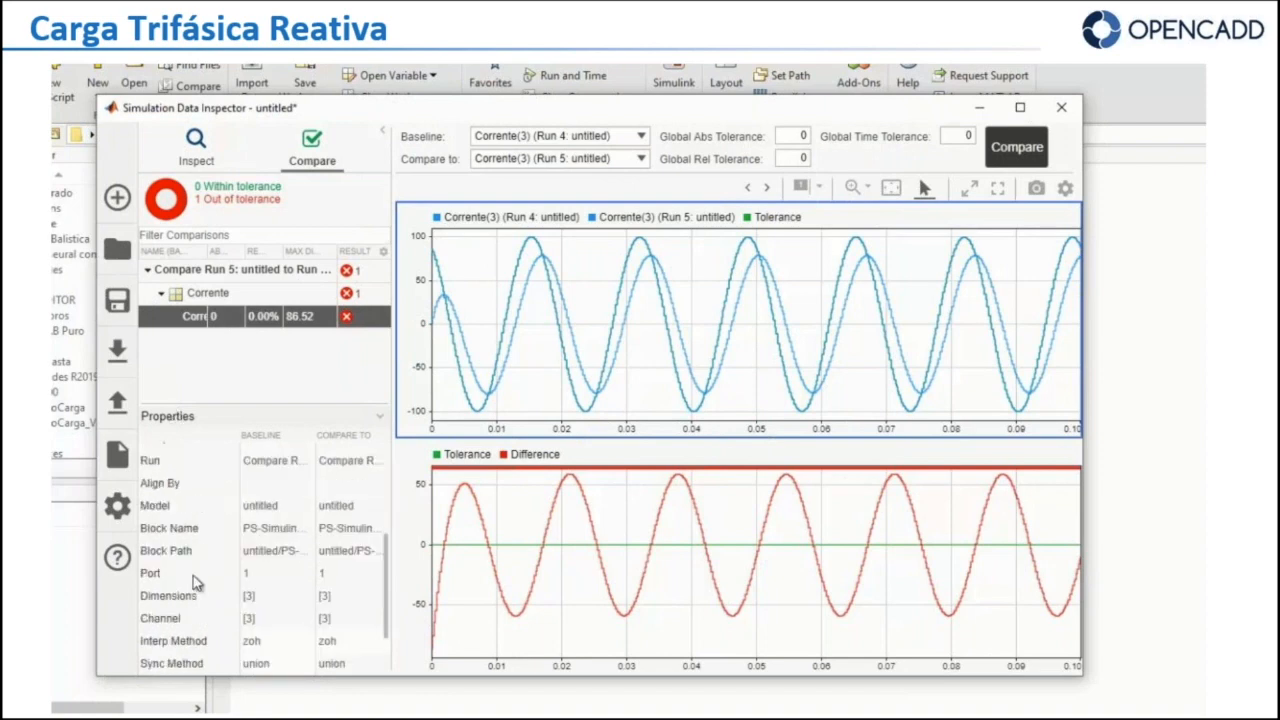
scroll(186, 605, up, 13)
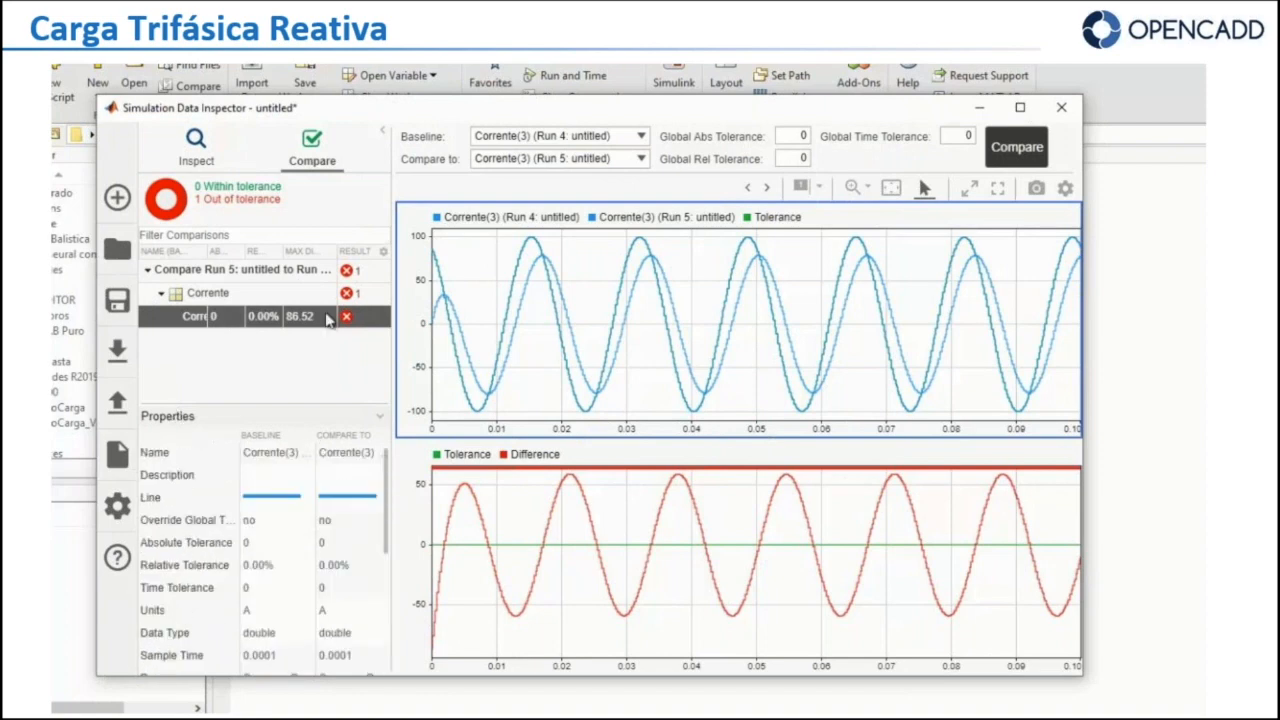
- Compare Corrente(3) of Run 3 as the baseline with Corrente(3) of Run 4
click(588, 136)
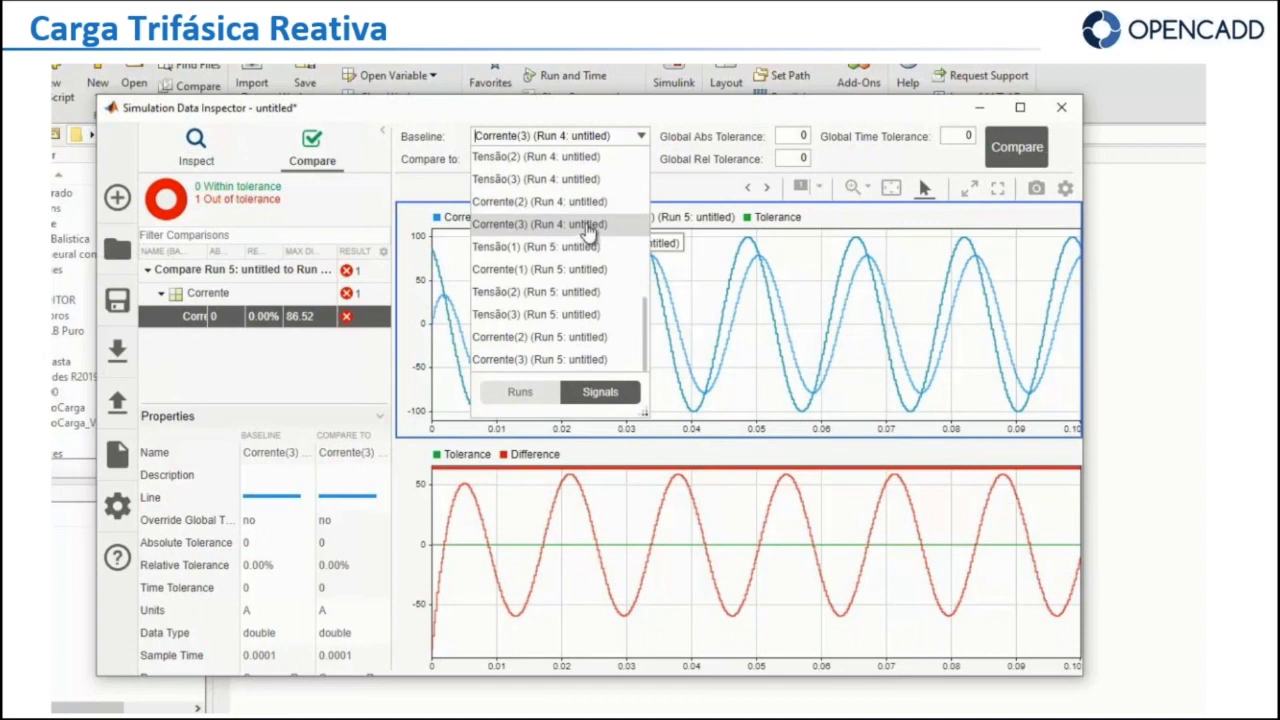
scroll(588, 230, up, 2)
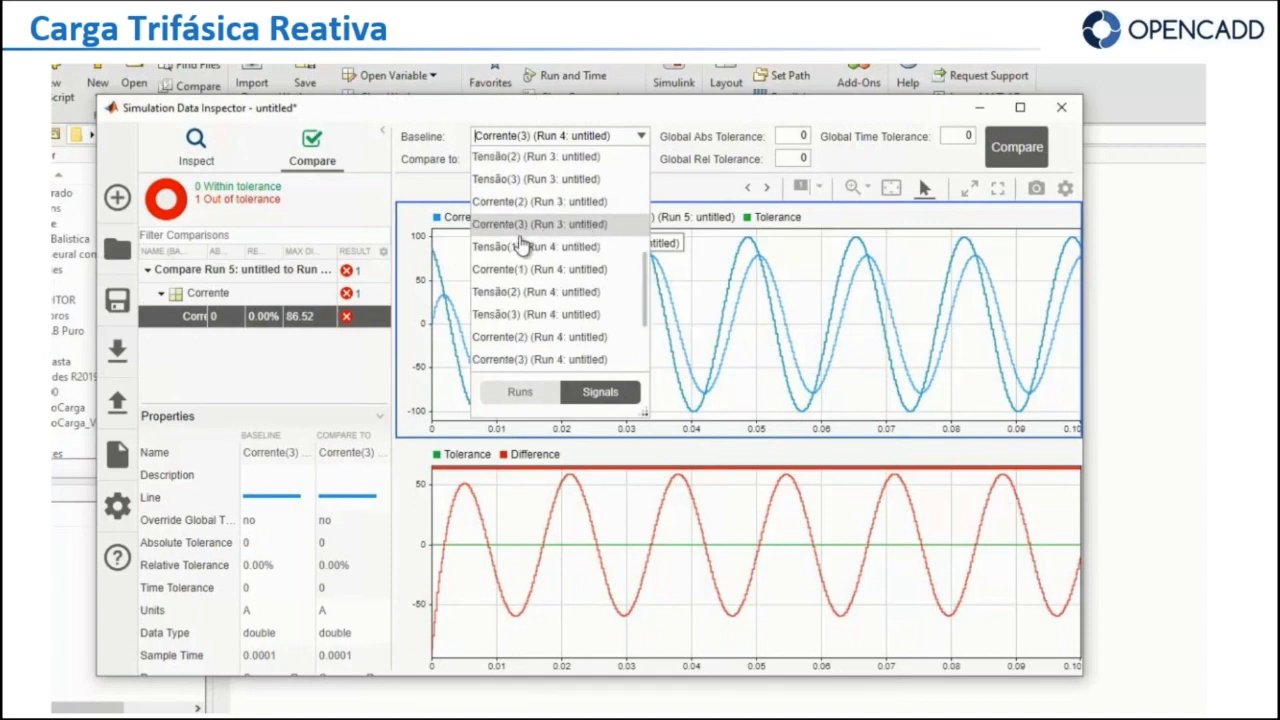
click(540, 224)
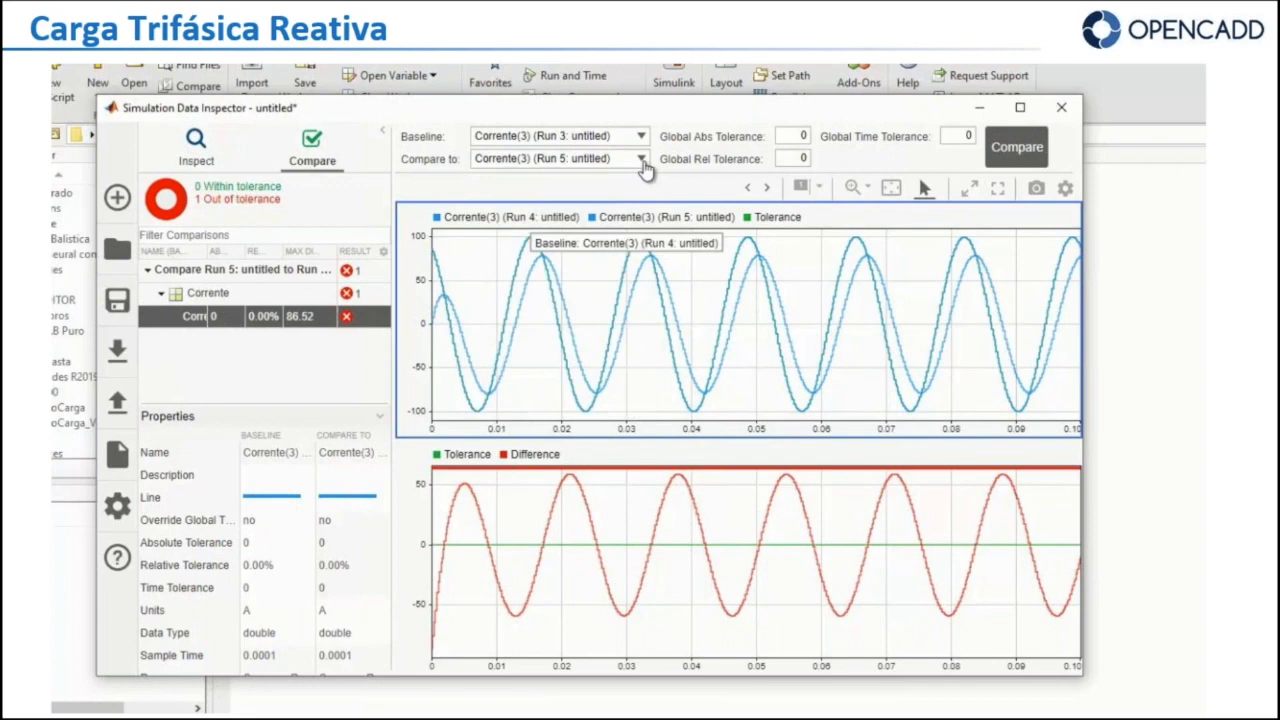
click(641, 160)
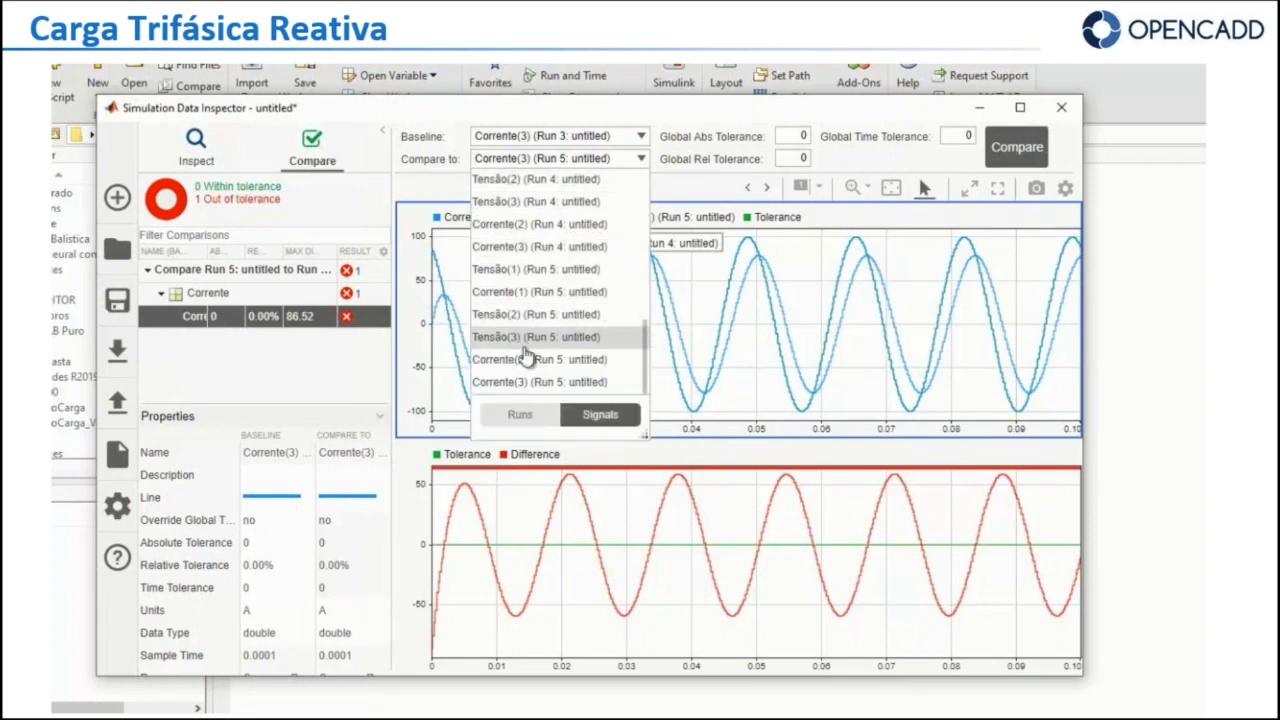
click(551, 248)
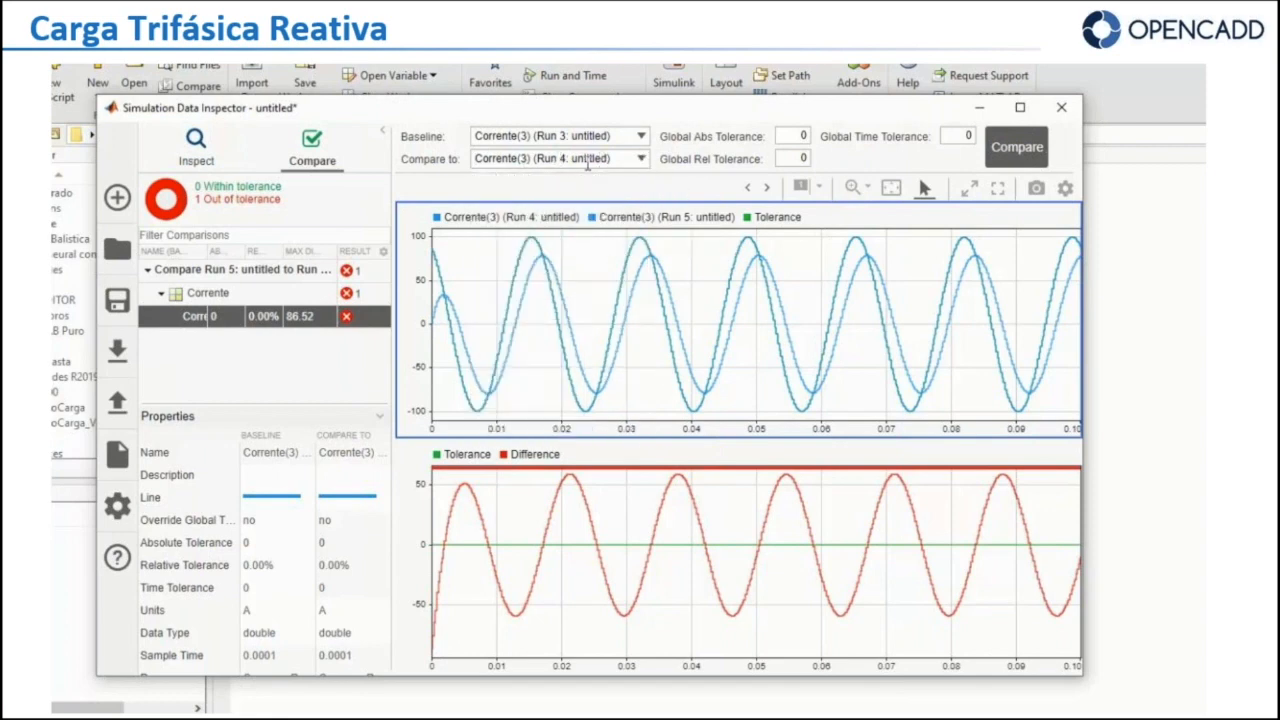
click(1016, 148)
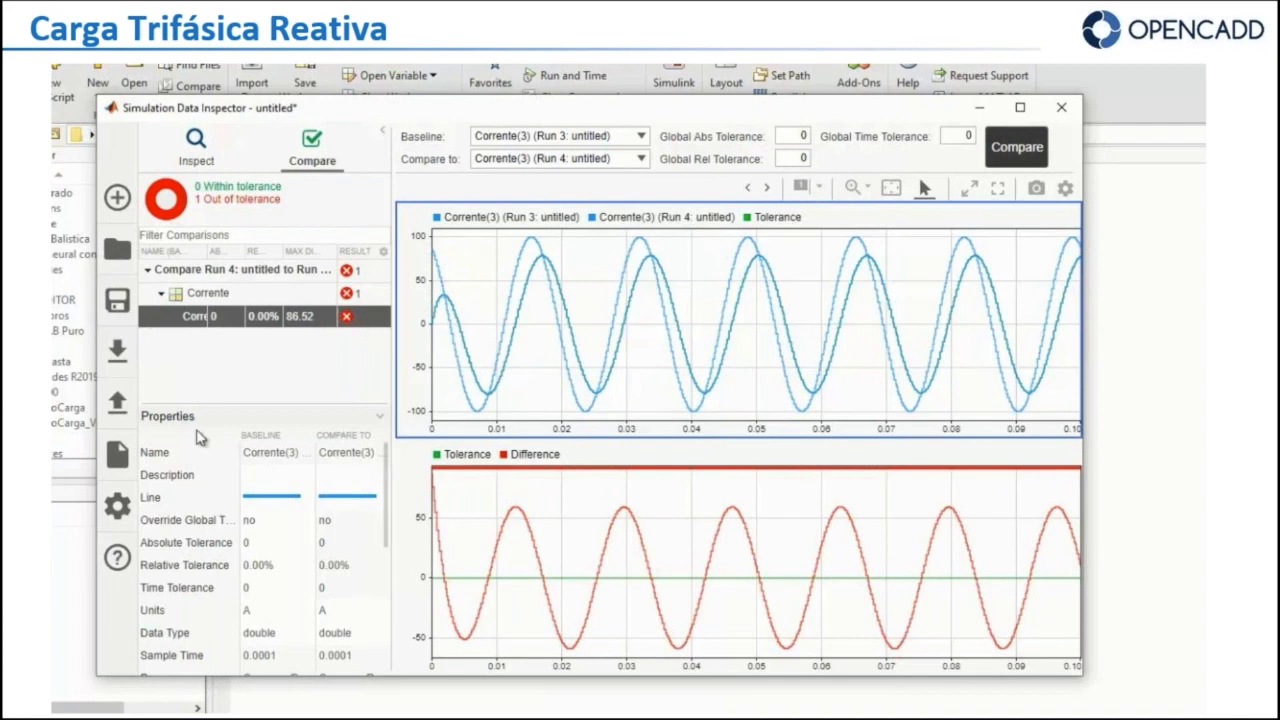
- Switch from comparing signals to whole runs and compare Run 1 as the baseline with Run 5
click(628, 158)
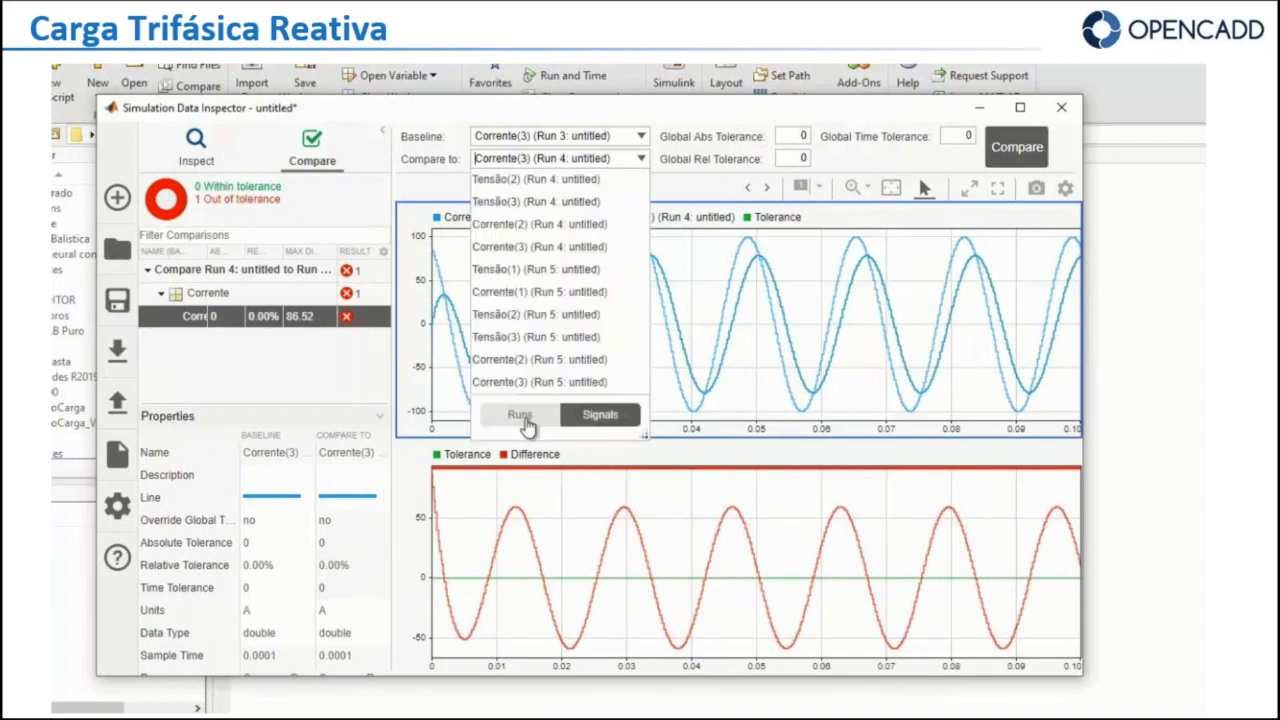
click(524, 418)
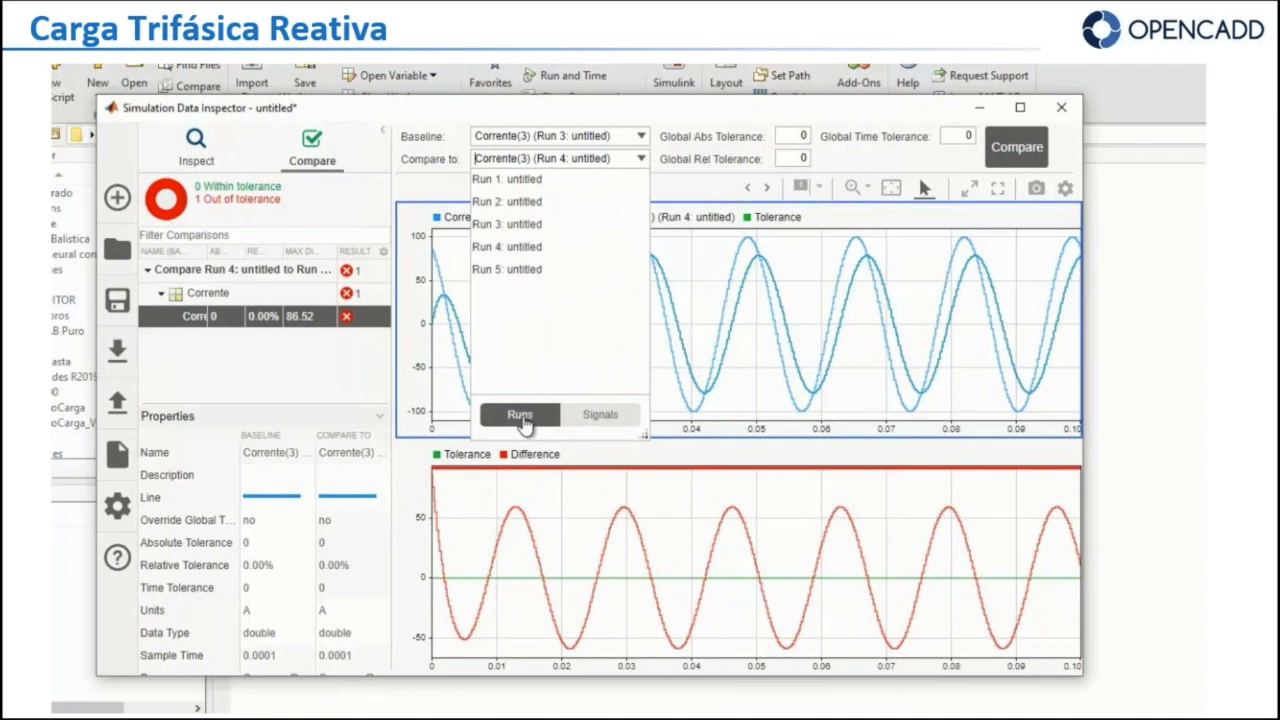
click(589, 424)
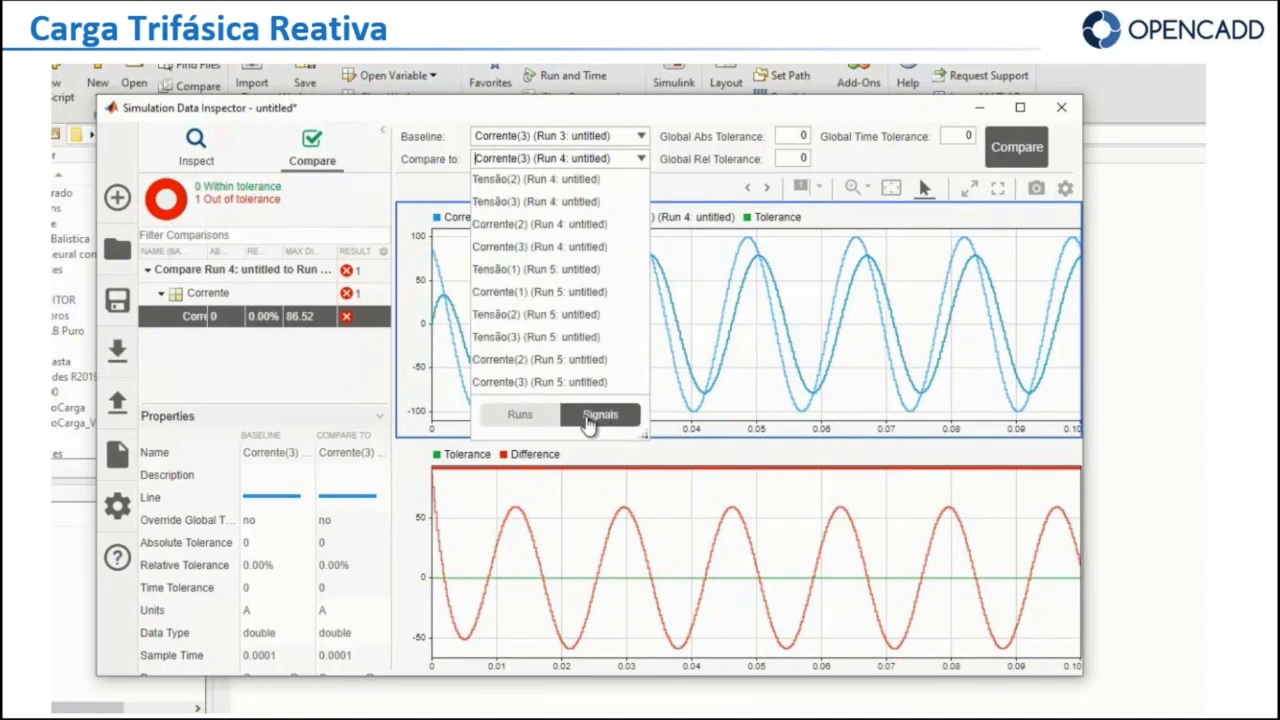
click(550, 420)
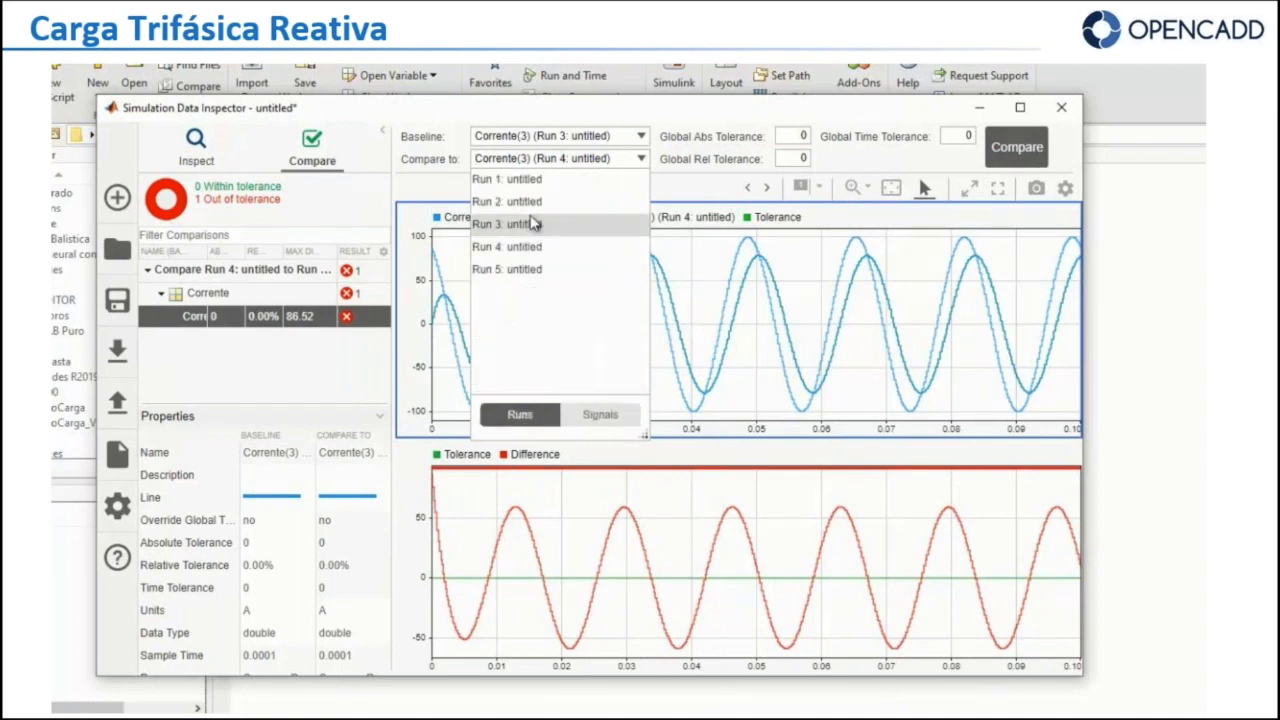
click(522, 180)
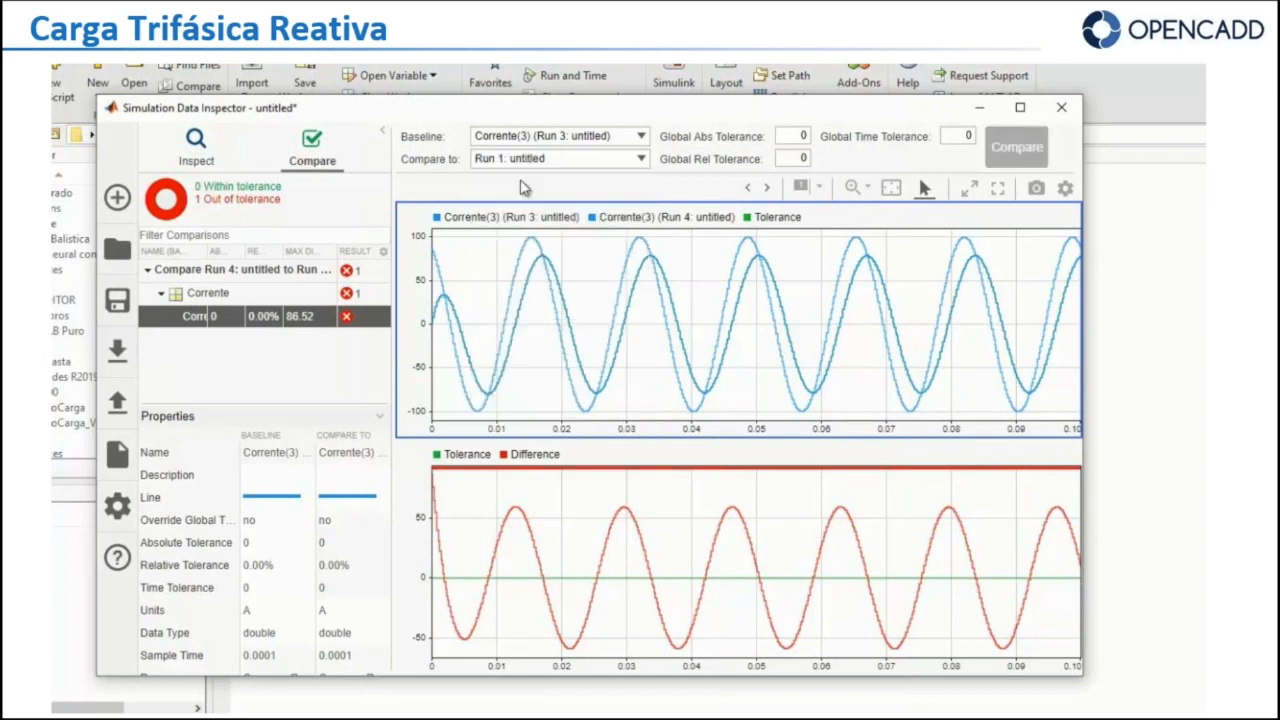
click(640, 136)
click(518, 387)
click(530, 160)
click(645, 158)
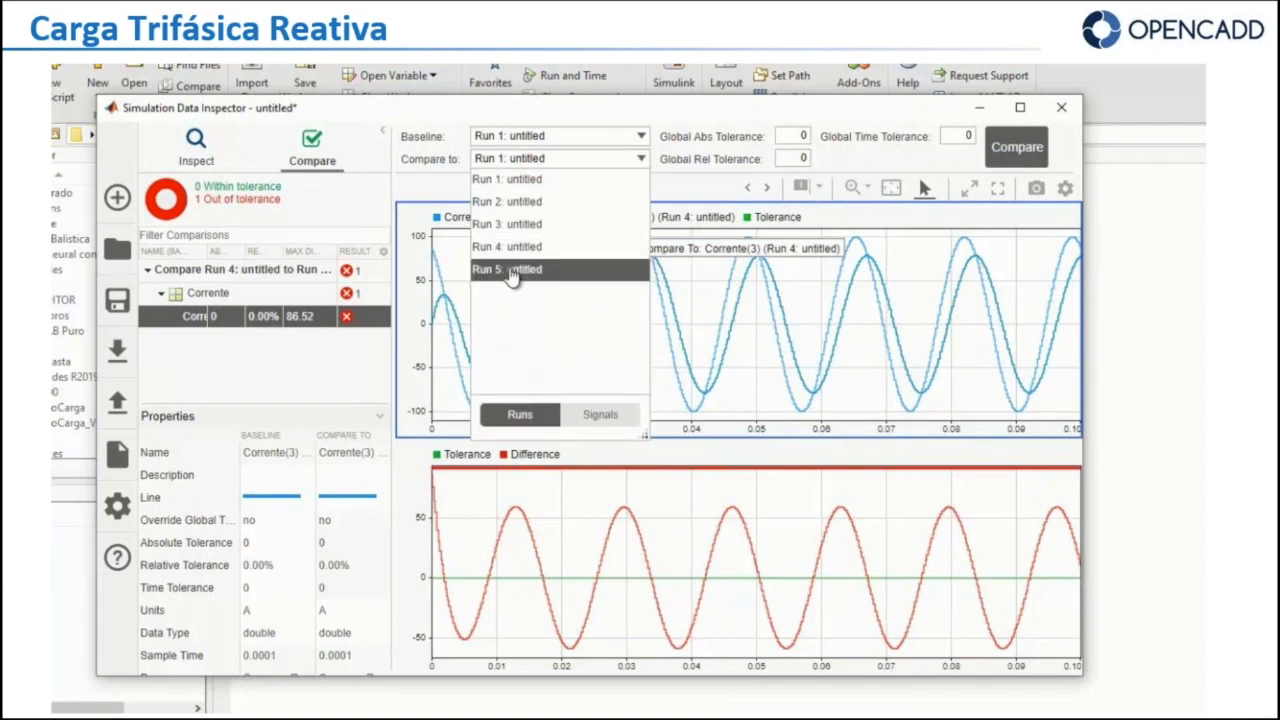
click(510, 270)
click(1016, 152)
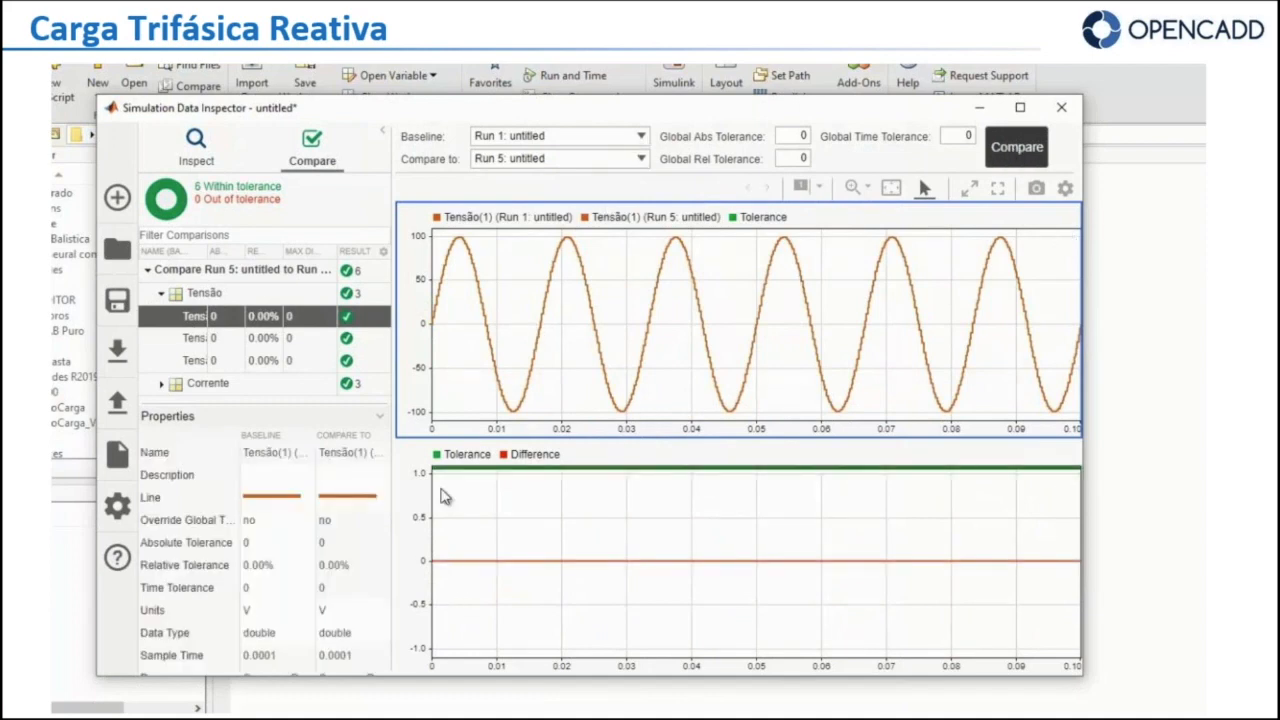
click(641, 136)
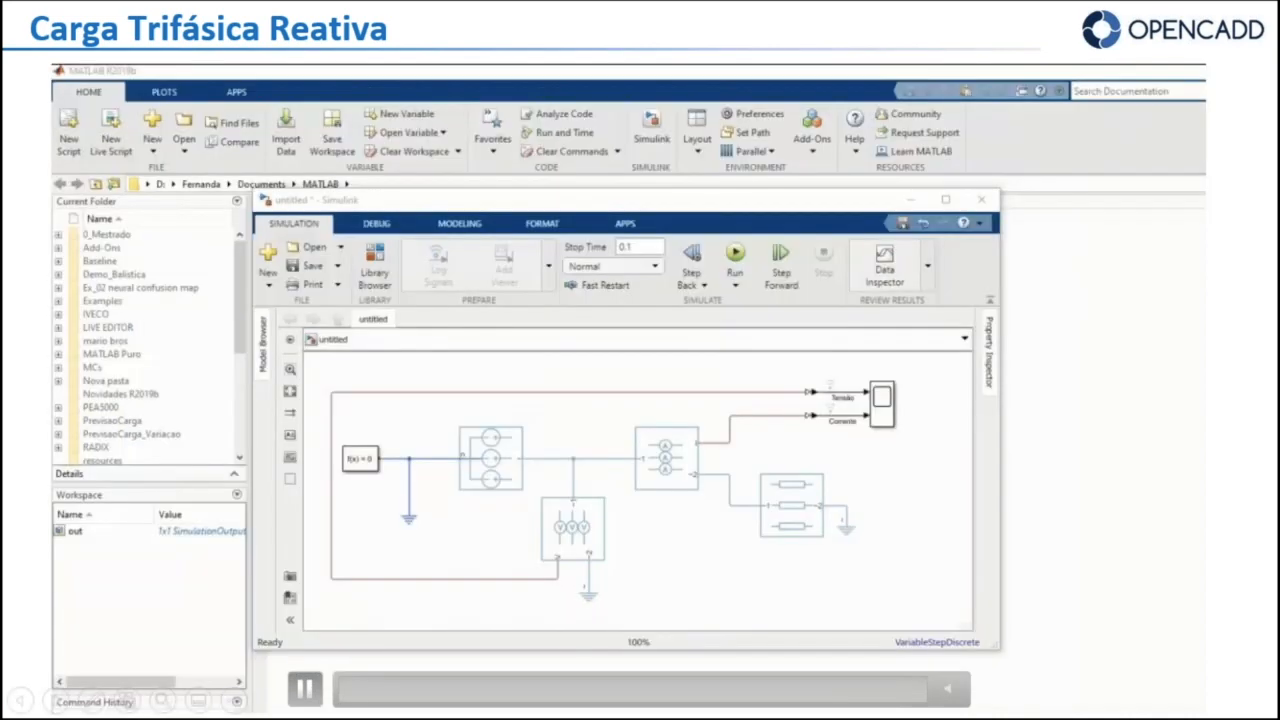
click(603, 532)
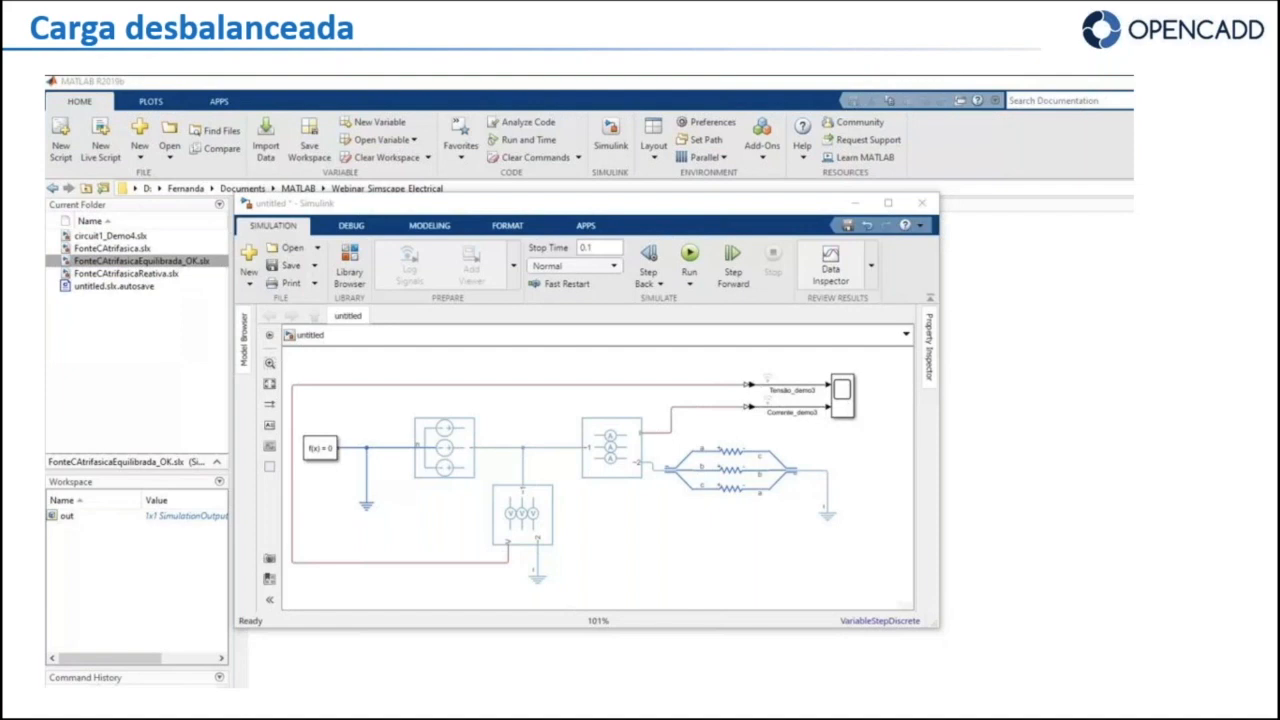
mouse_move(371, 651)
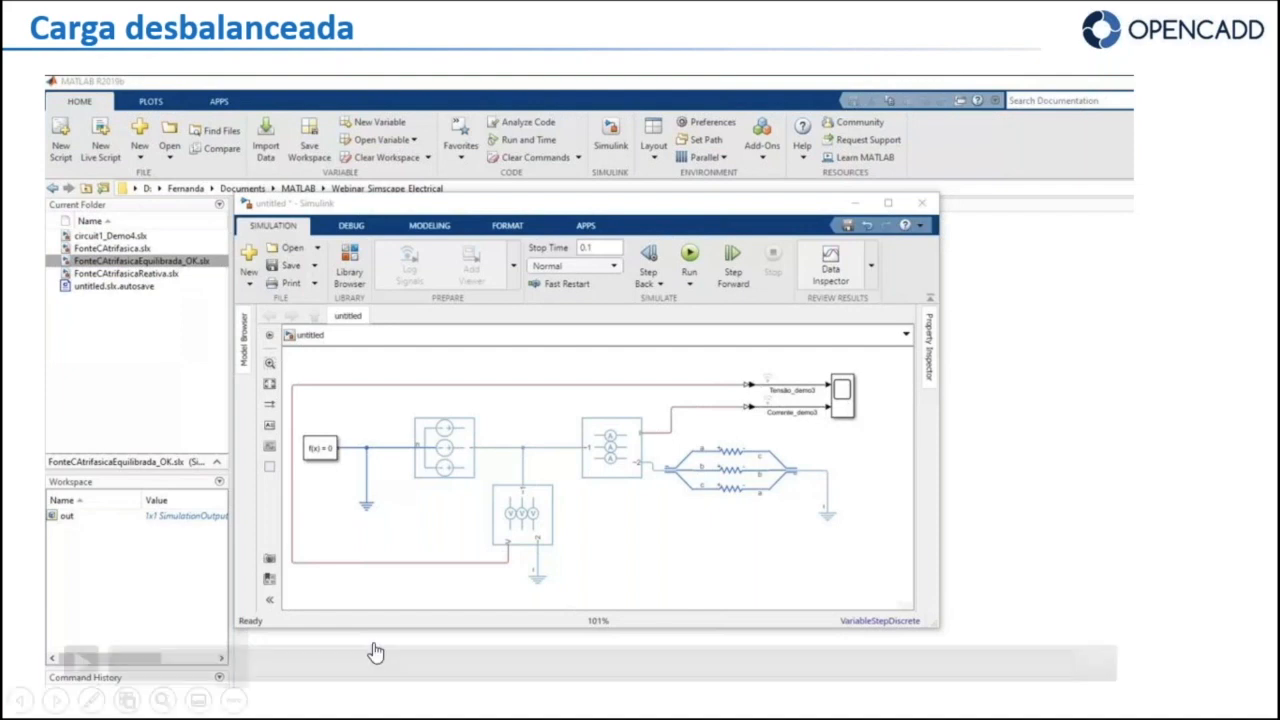
click(80, 666)
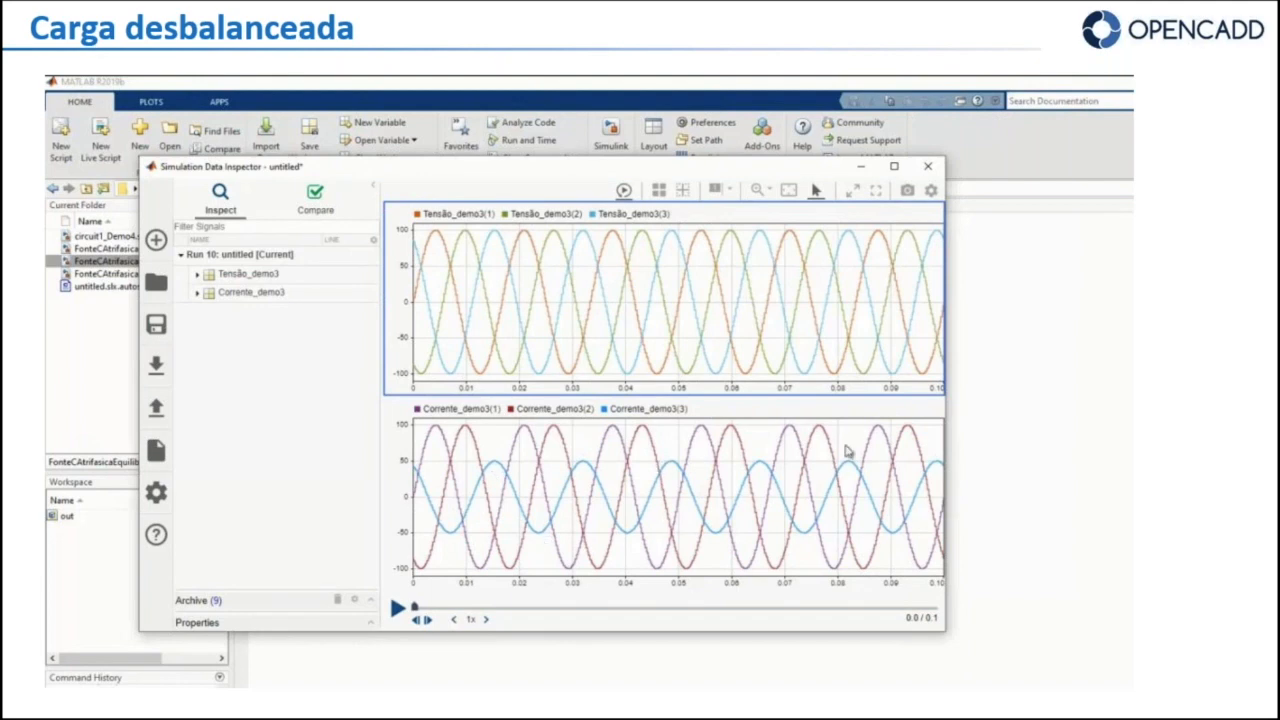
- Replay Run 10 and move the data cursor to about 0.007 s to read the Tensão_demo3 and Corrente_demo3 phase values
click(398, 609)
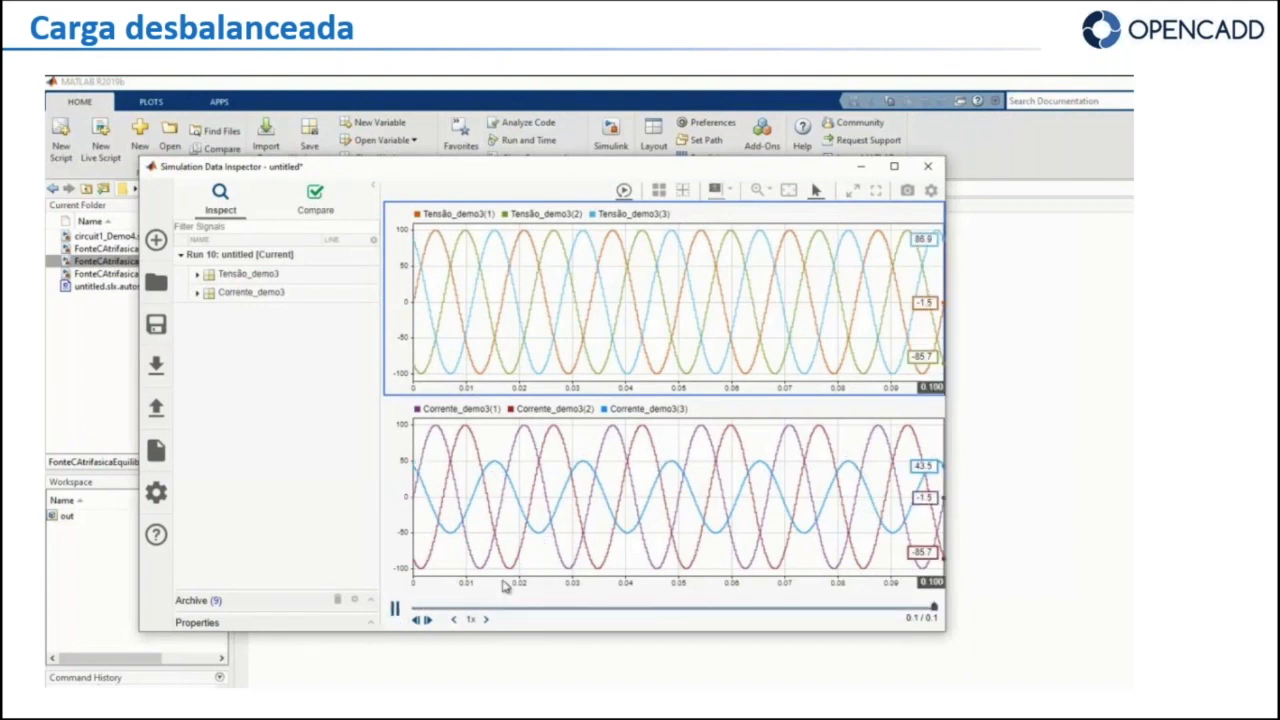
mouse_move(945, 473)
mouse_down()
mouse_move(682, 497)
mouse_move(937, 490)
mouse_up()
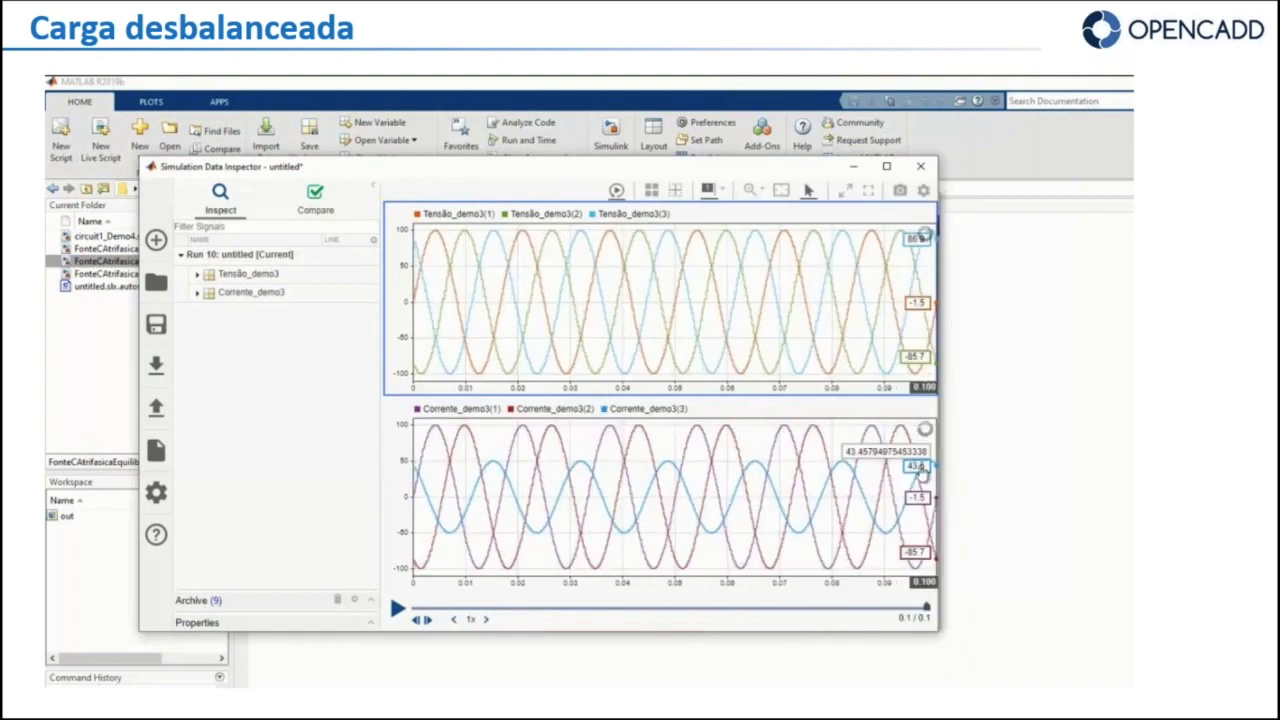
click(843, 479)
drag(843, 479, 450, 530)
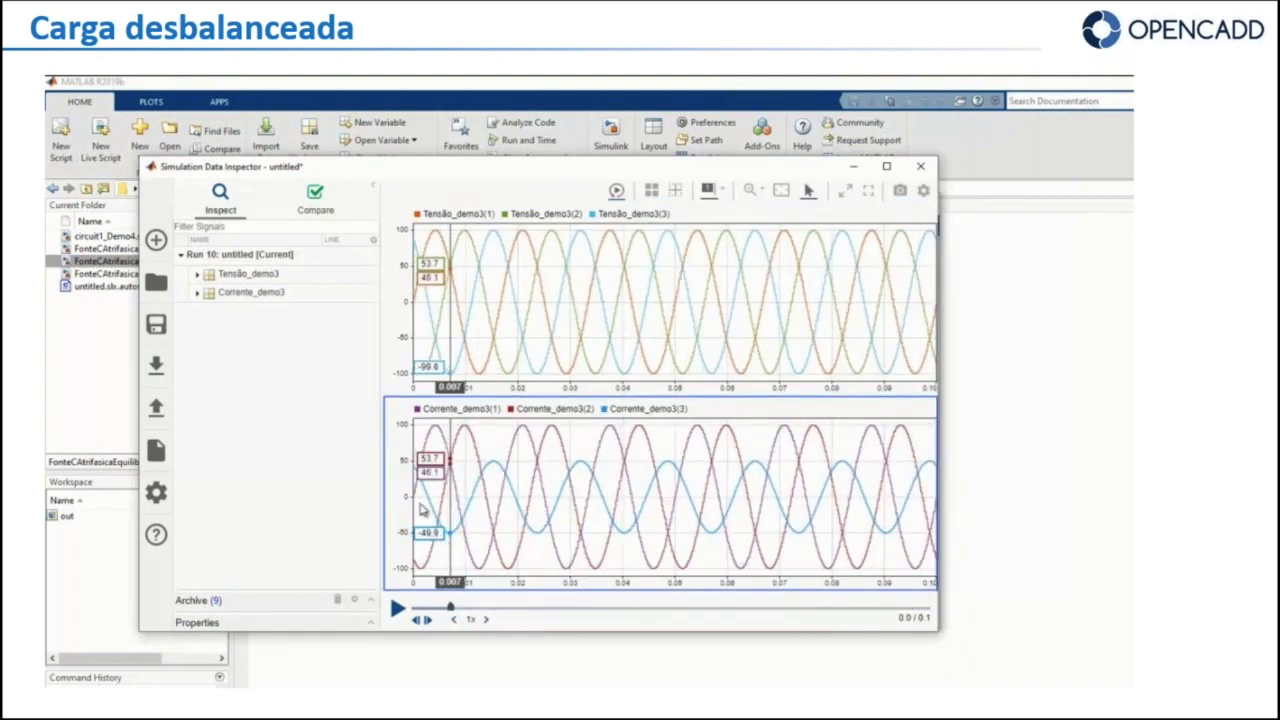
- Move the data cursor in the Run 10 voltage and current plots back to 0 s
mouse_move(448, 528)
mouse_down()
mouse_move(420, 505)
mouse_move(425, 490)
mouse_move(429, 512)
mouse_up()
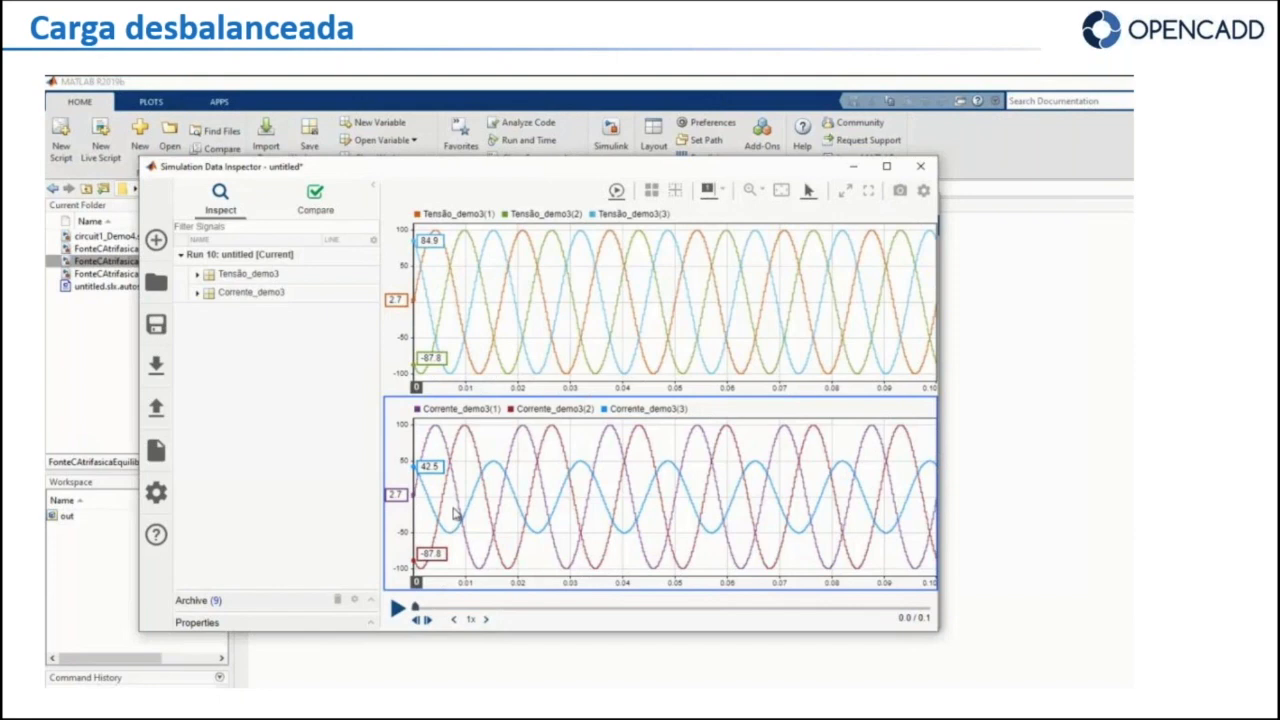
drag(409, 481, 404, 482)
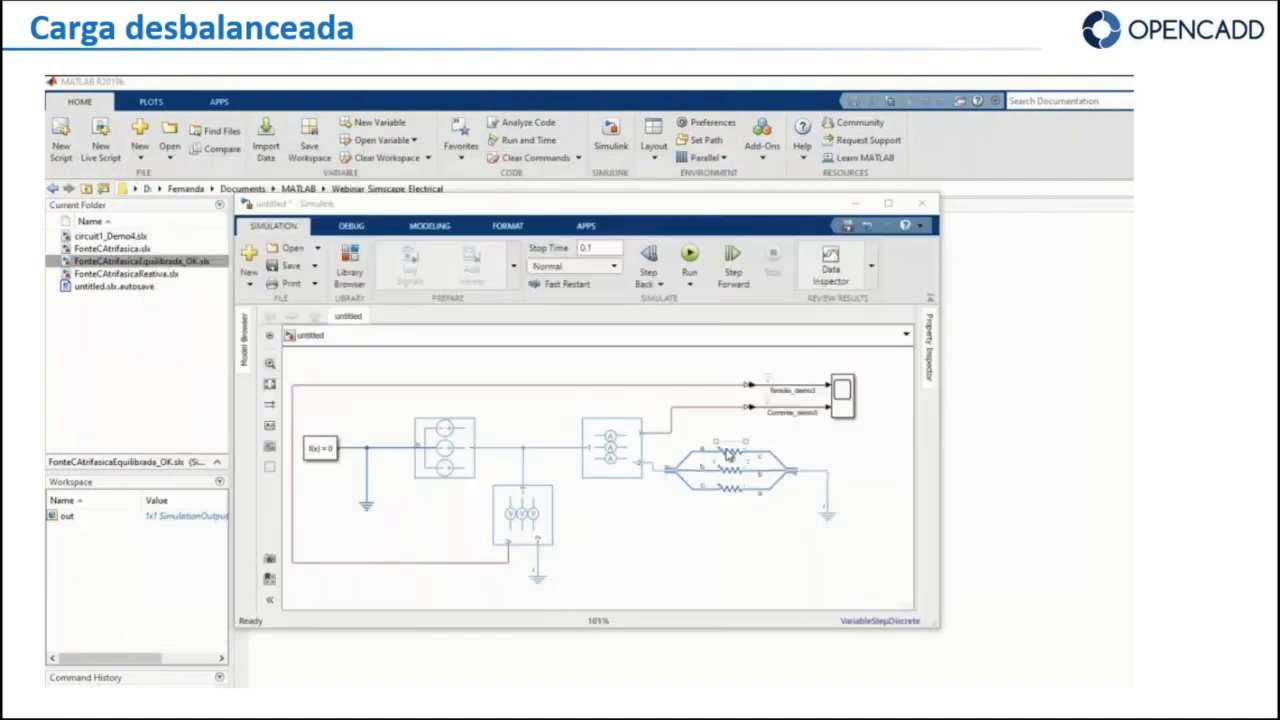
- Switch to the Simulink model and review the resistance settings of the first and second load resistors without changing them
click(730, 455)
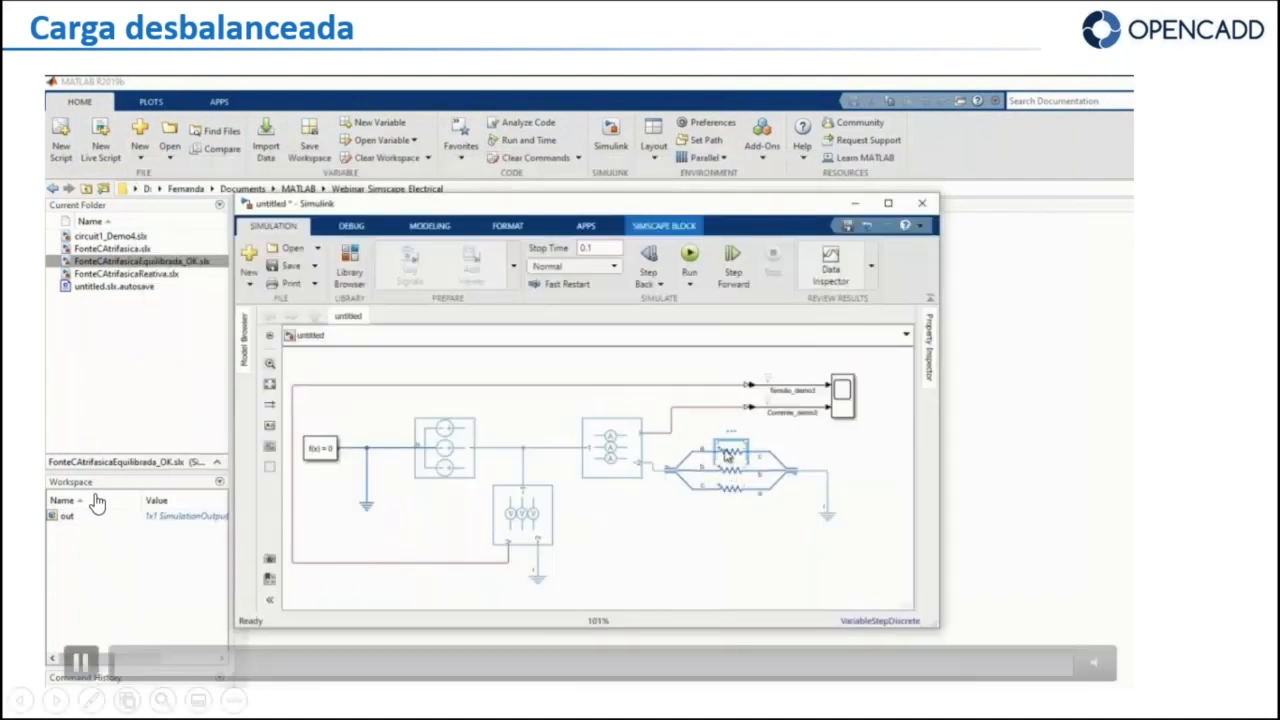
double_click(727, 456)
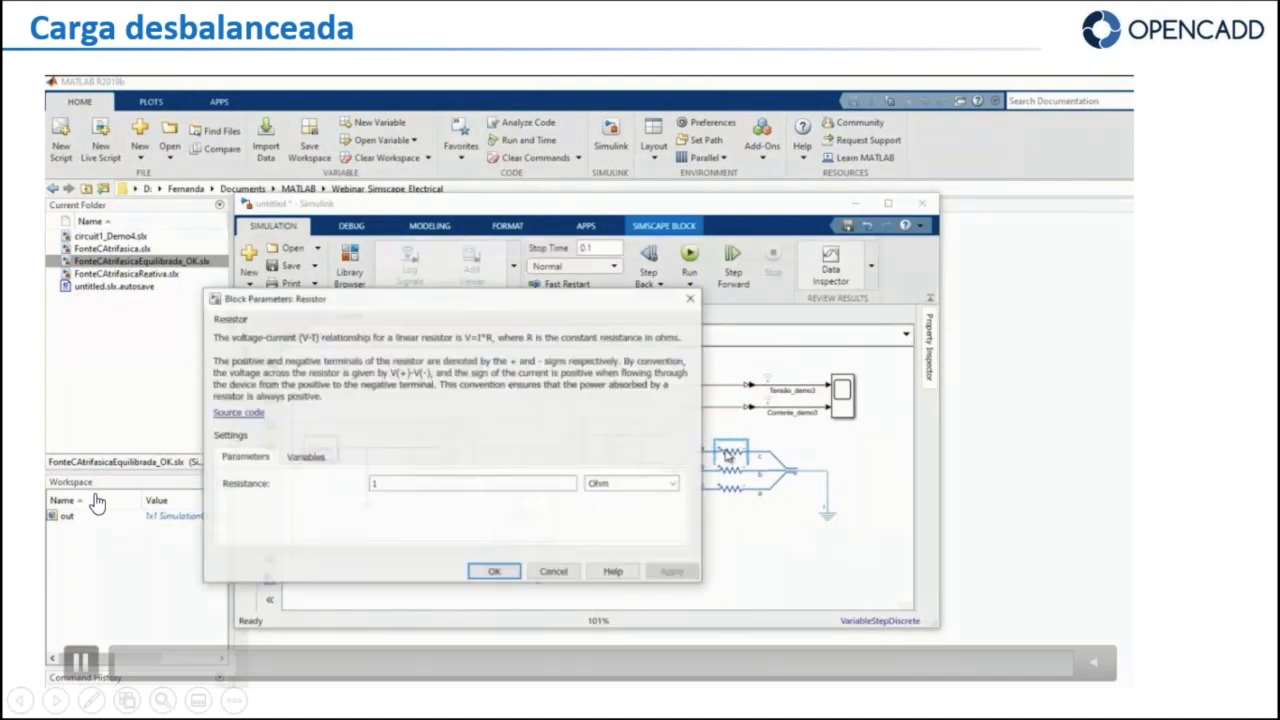
click(690, 299)
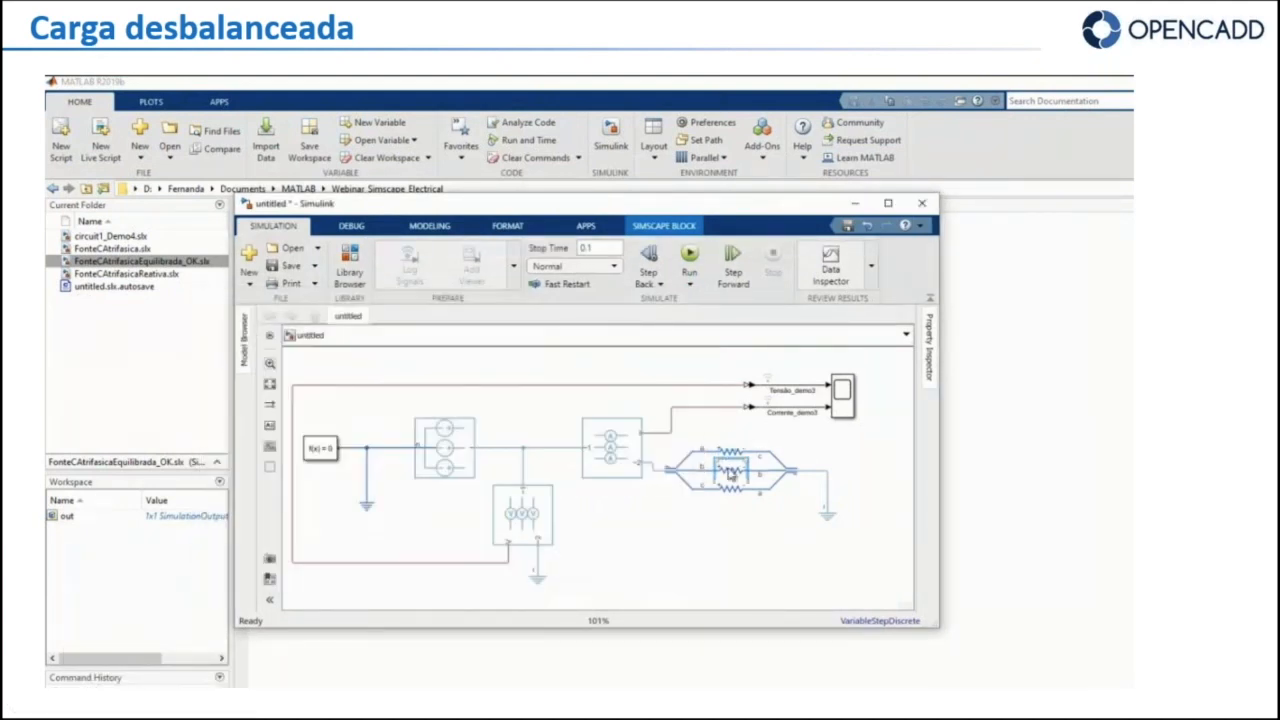
double_click(731, 476)
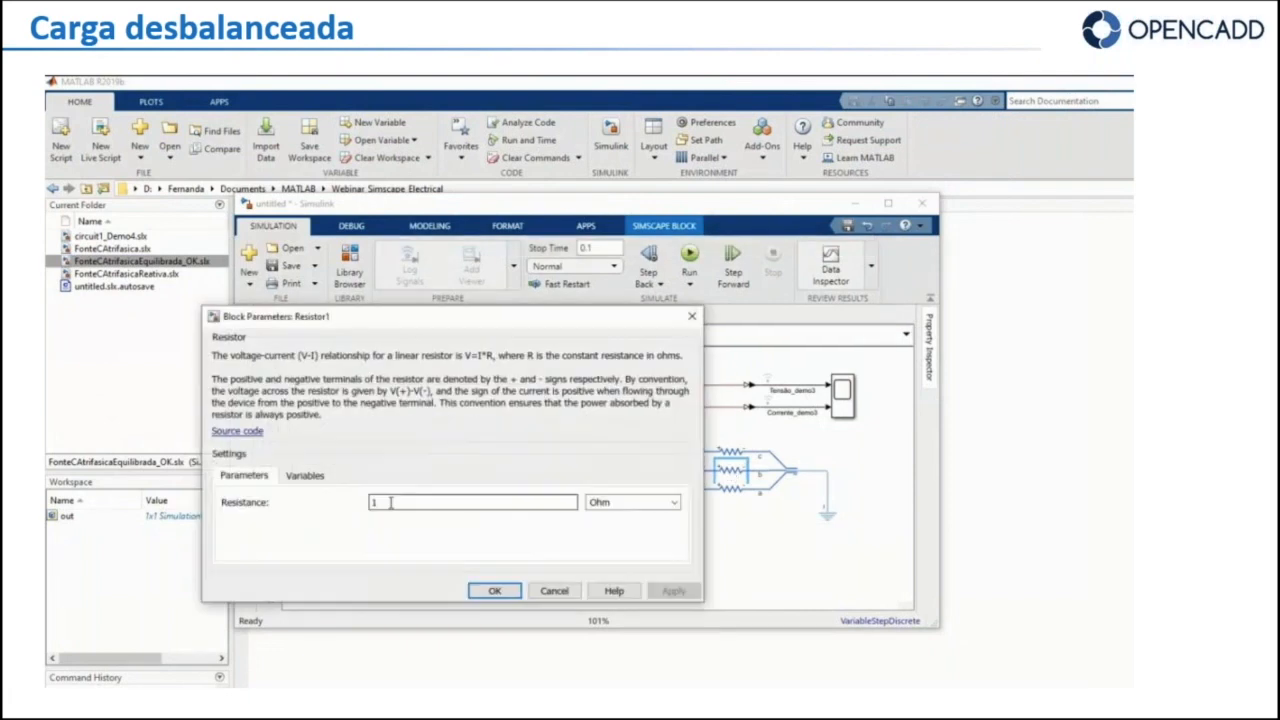
key(Escape)
- Set the resistance of the third load resistor, in the lowest branch, to 2
click(733, 490)
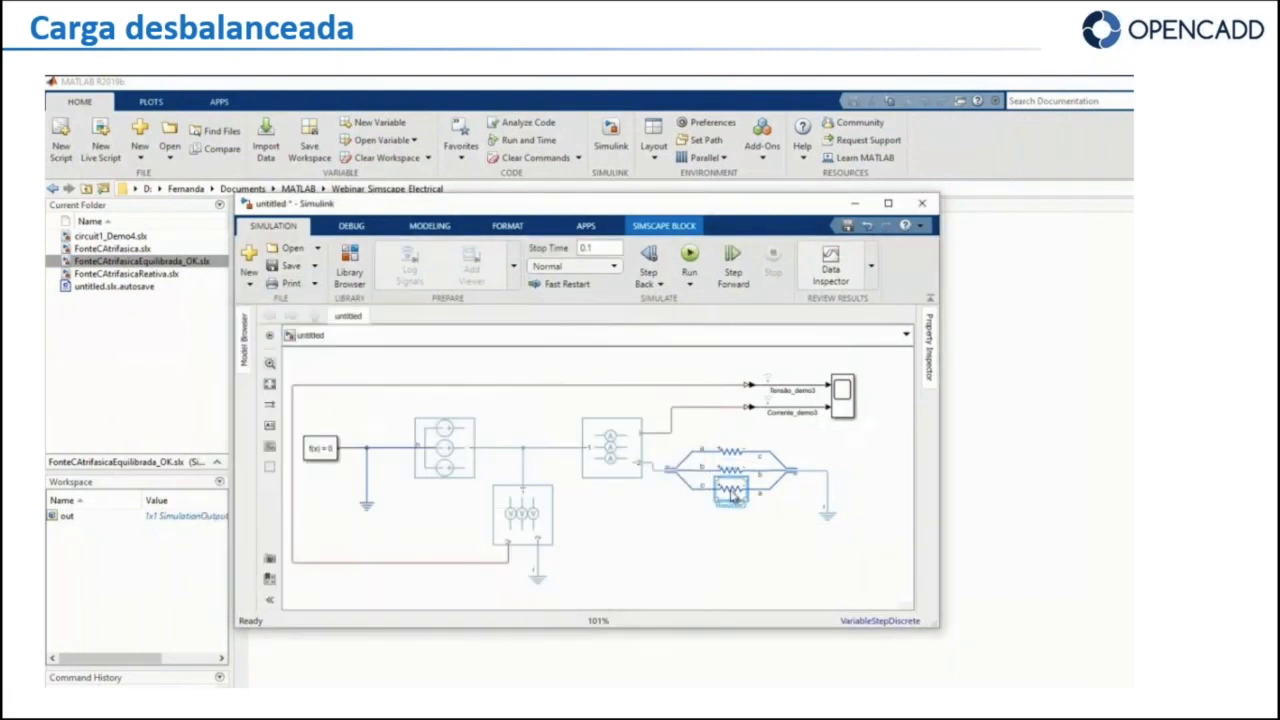
double_click(733, 494)
double_click(414, 521)
text(2)
double_click(375, 522)
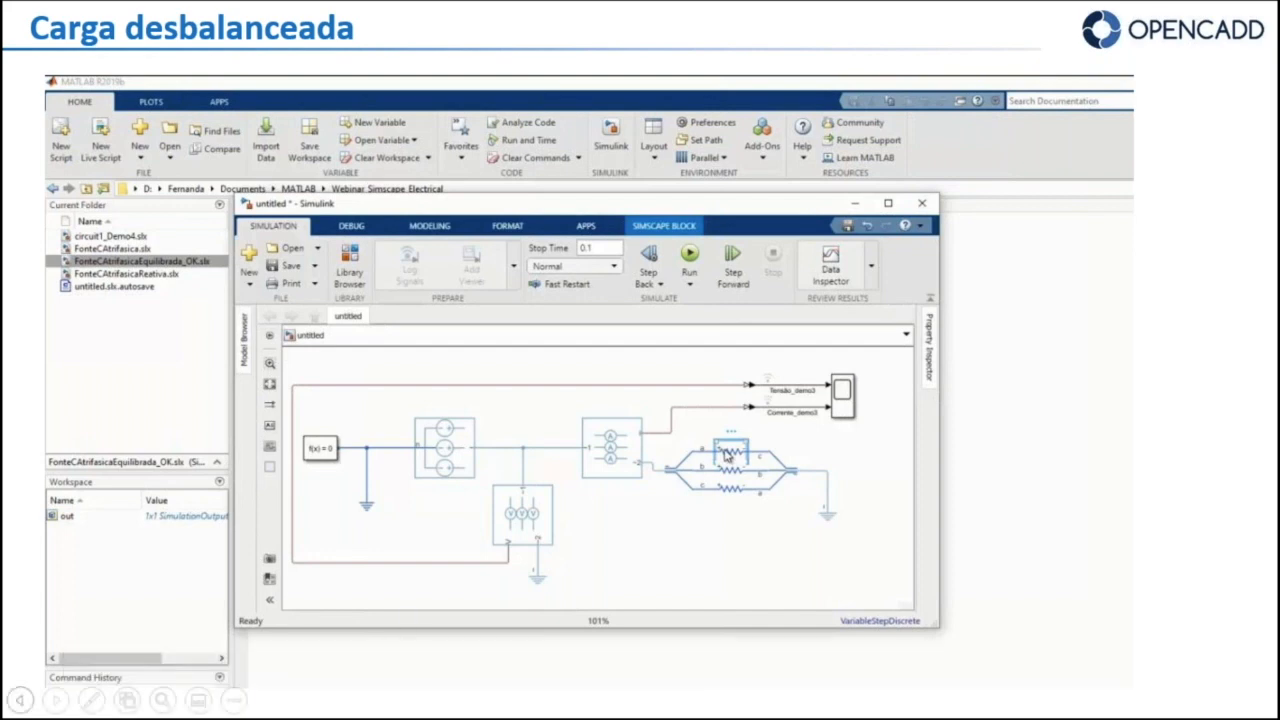
click(8, 706)
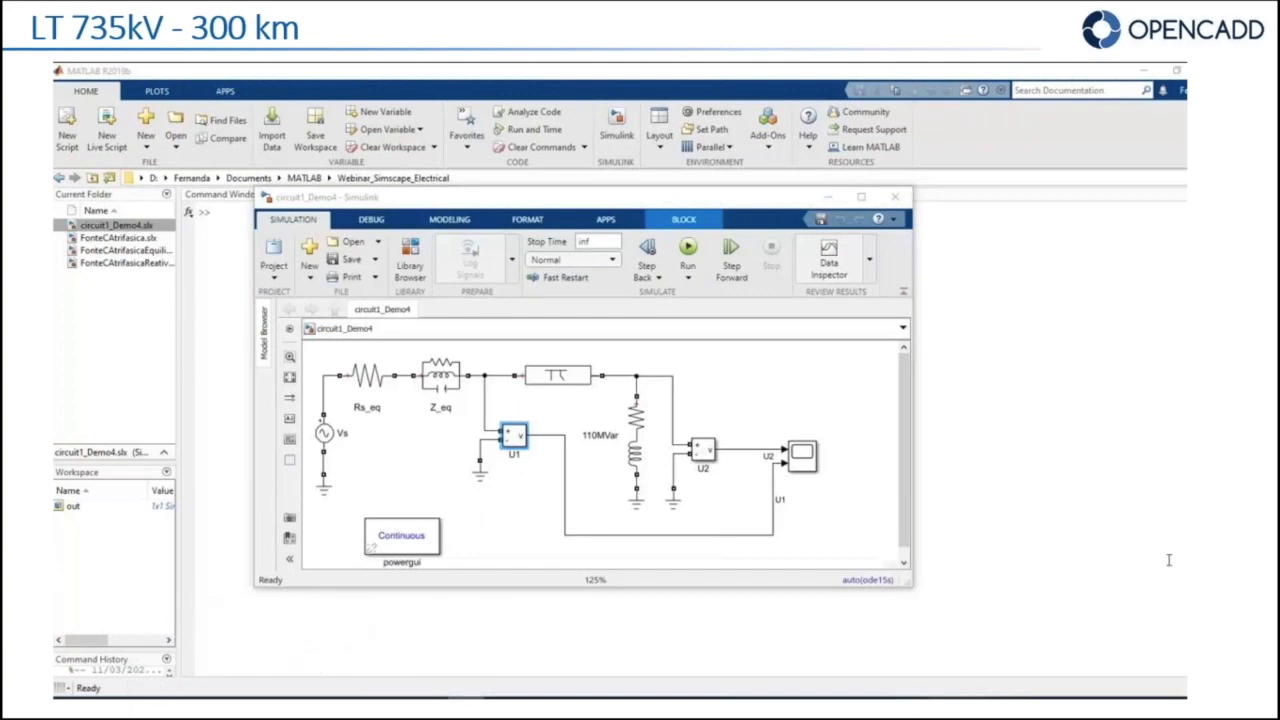
mouse_move(556, 526)
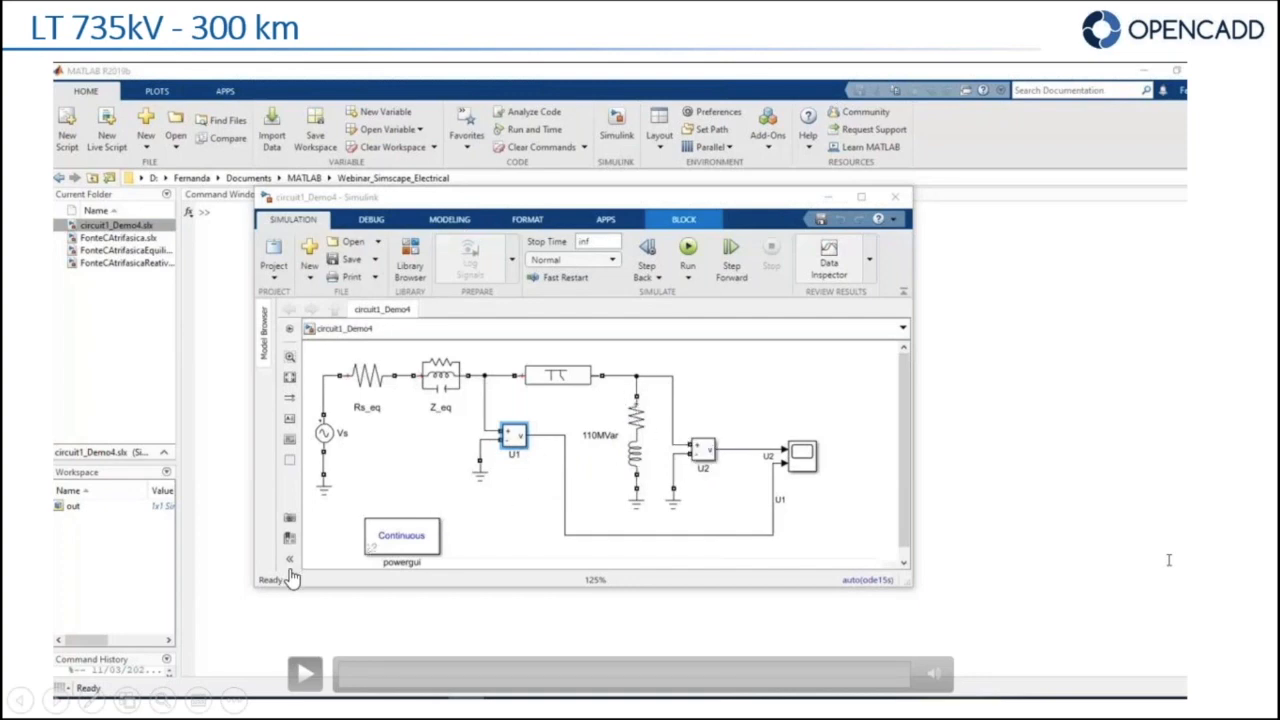
click(405, 679)
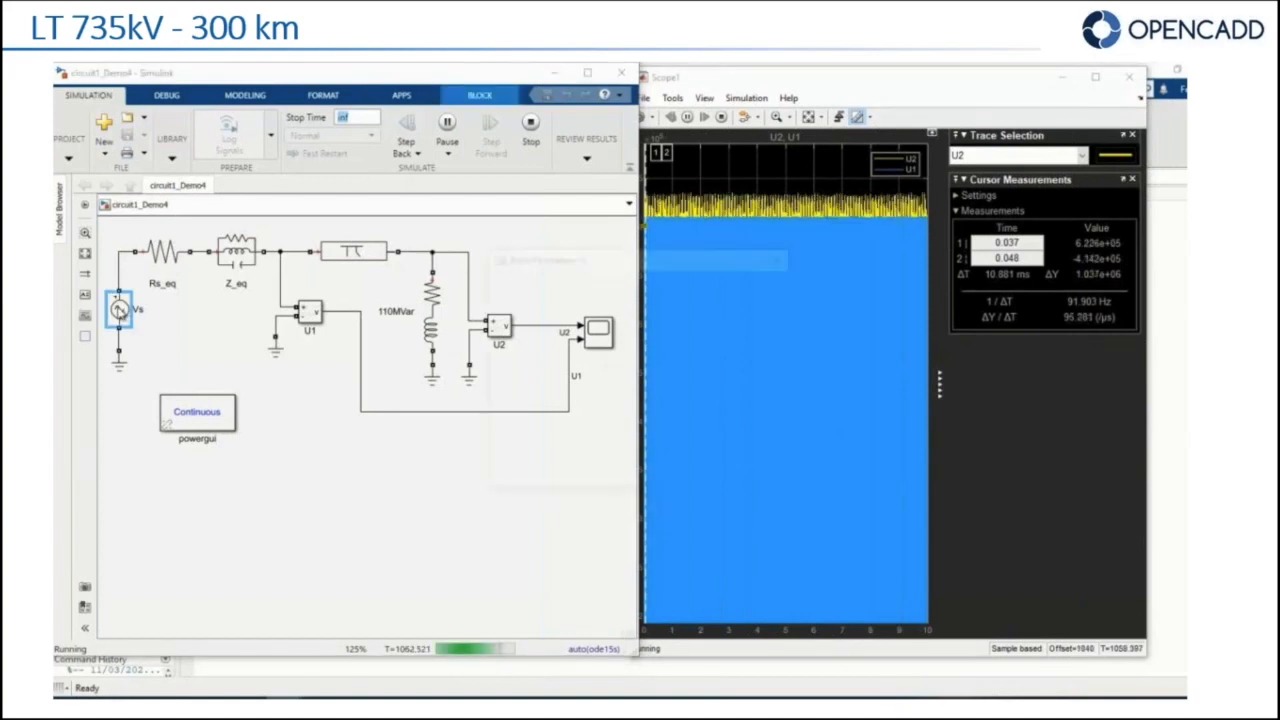
- Set the phase of voltage source Vs to 15 degrees while the circuit1_Demo4 simulation is running
double_click(119, 310)
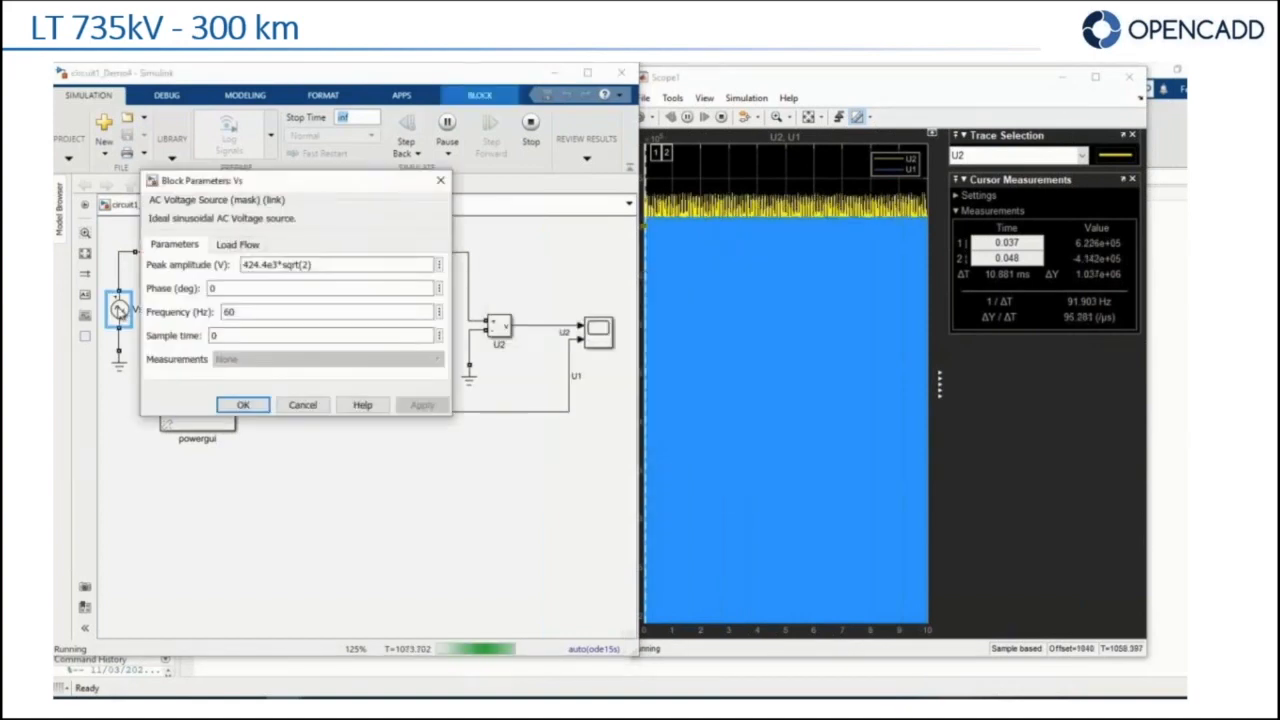
triple_click(369, 264)
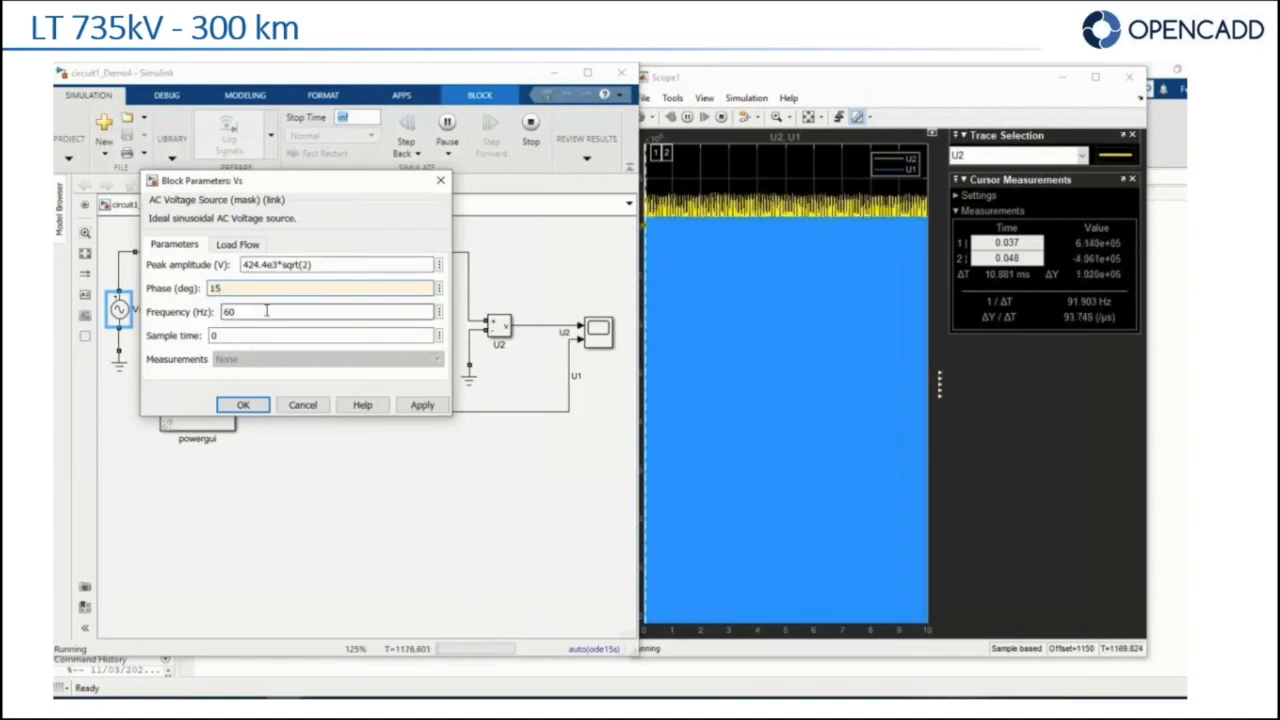
click(420, 405)
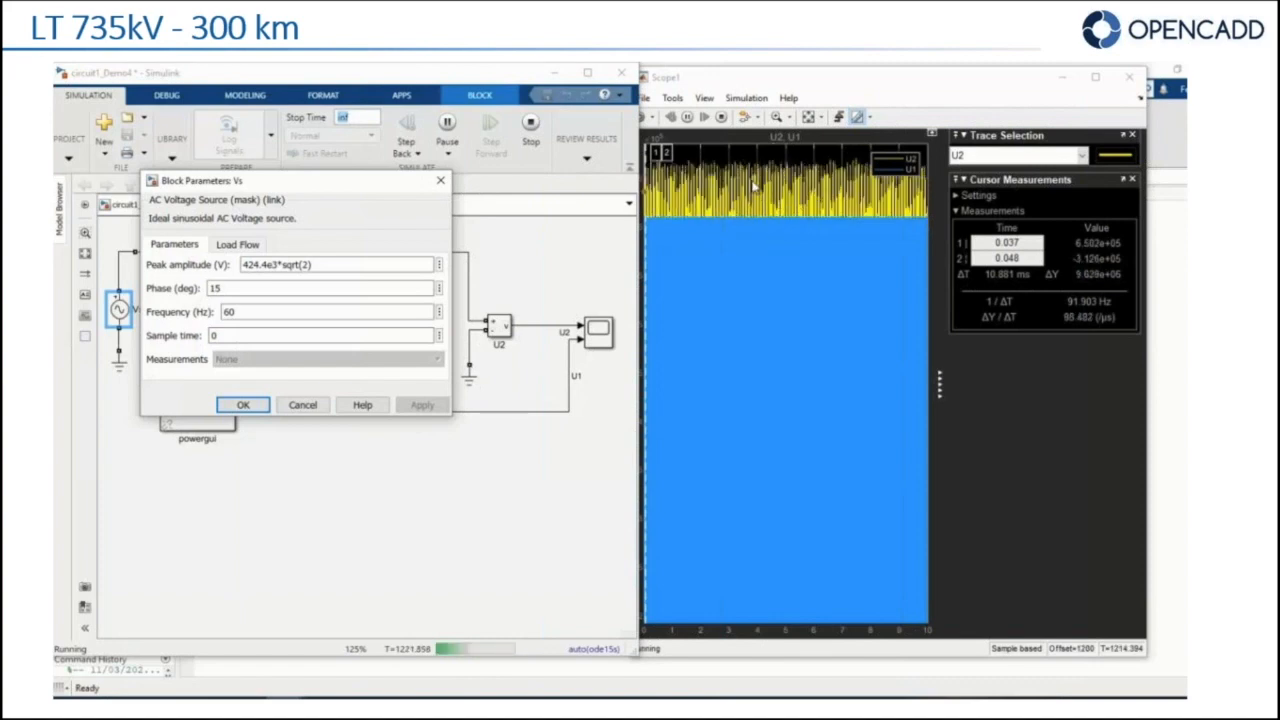
- Set the frequency of voltage source Vs to 40 Hz and apply it to the running simulation
double_click(256, 312)
text(45)
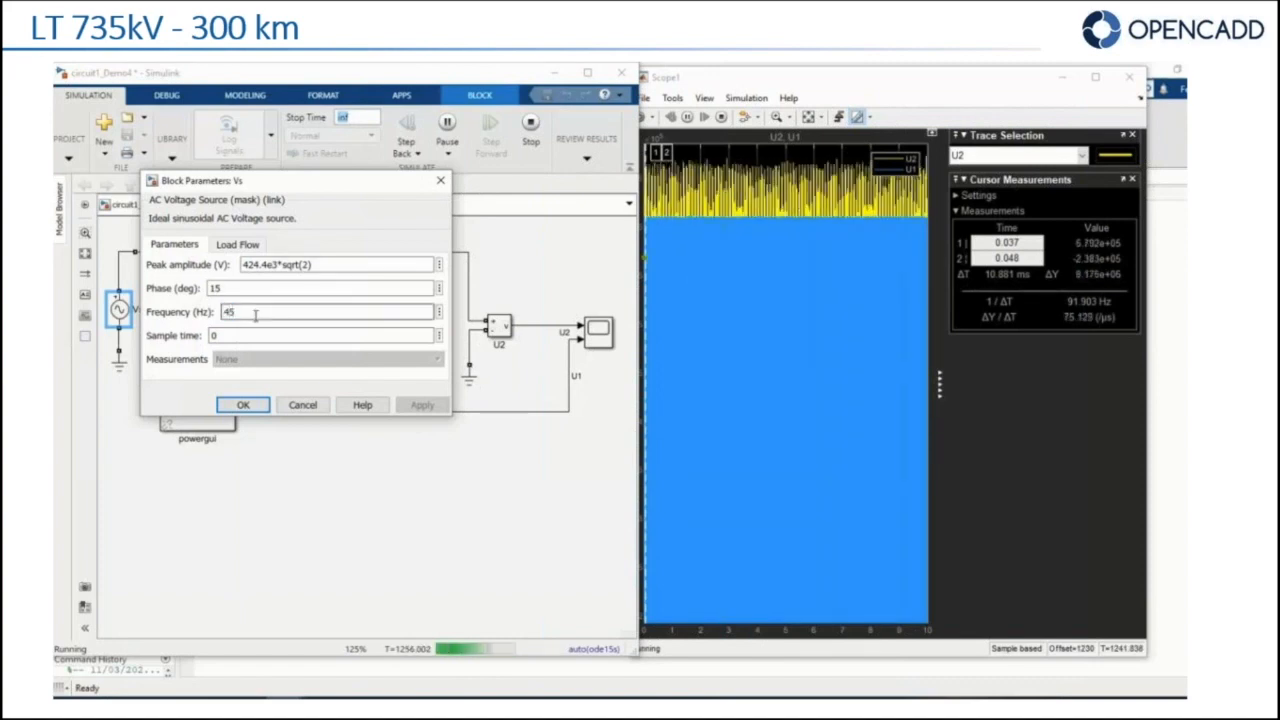
key(BackSpace)
text(0)
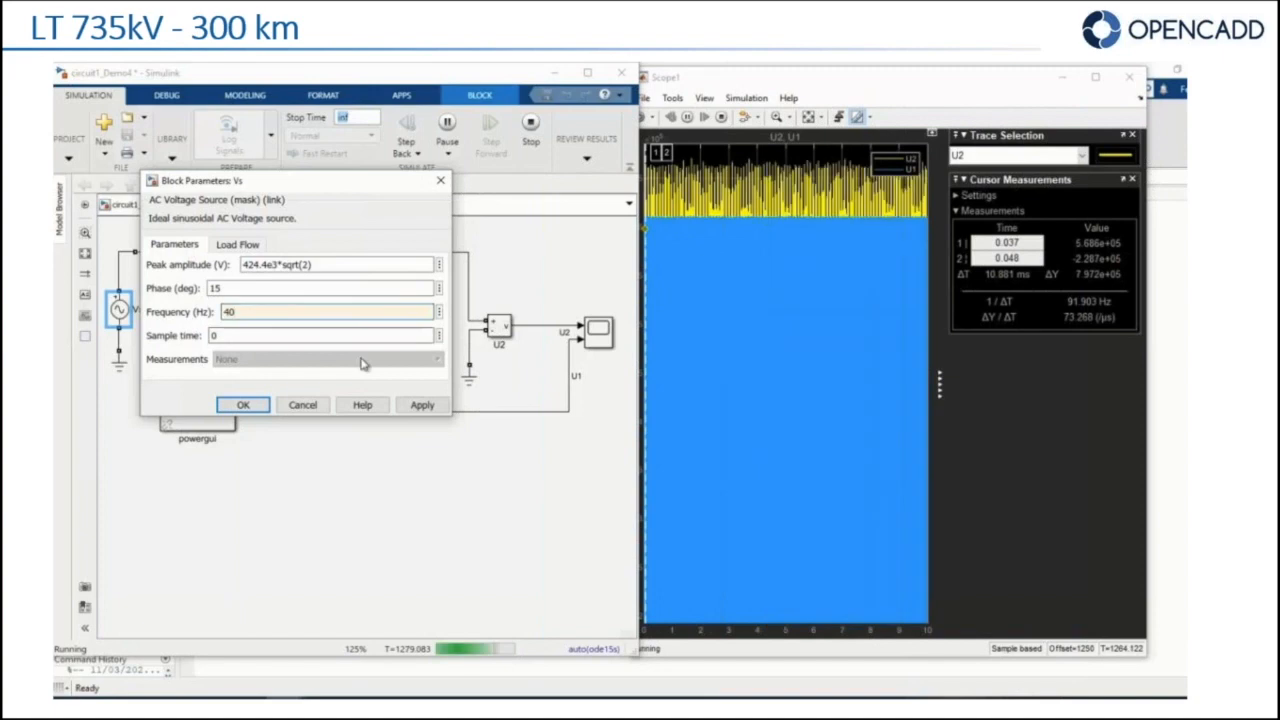
click(430, 409)
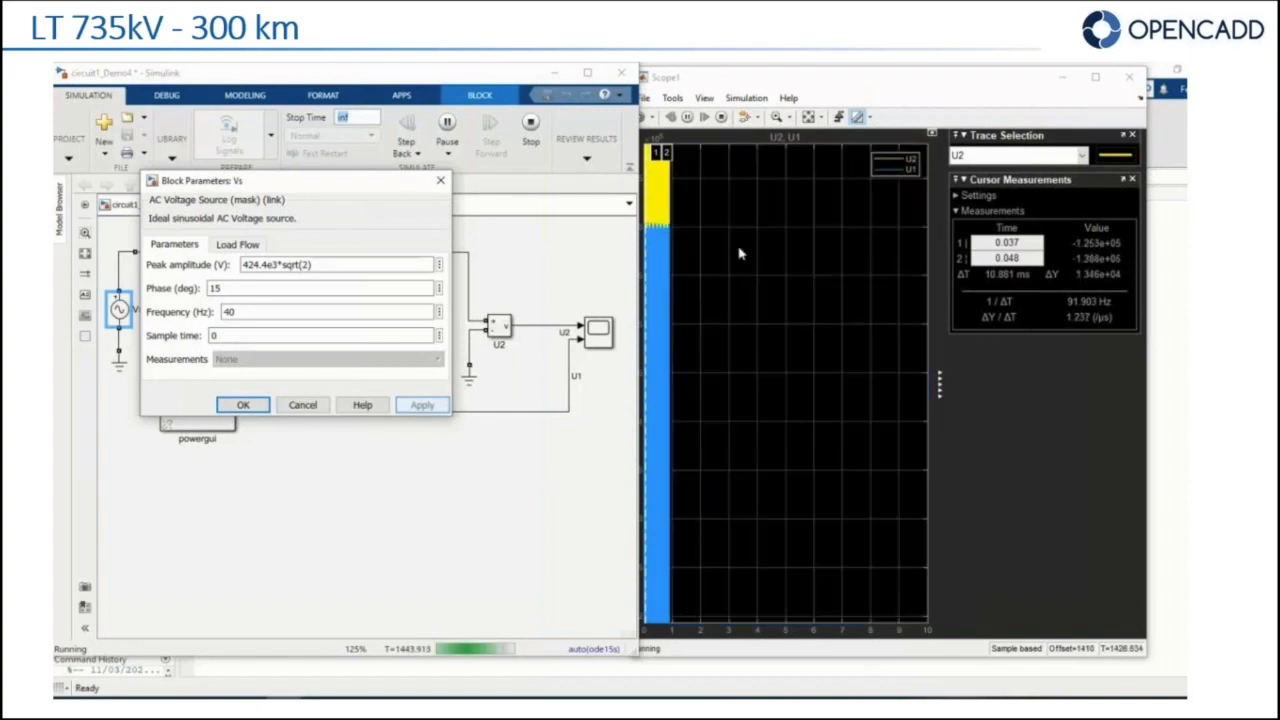
- Set the phase of voltage source Vs to 30 degrees, close its parameters and stop the simulation
double_click(267, 288)
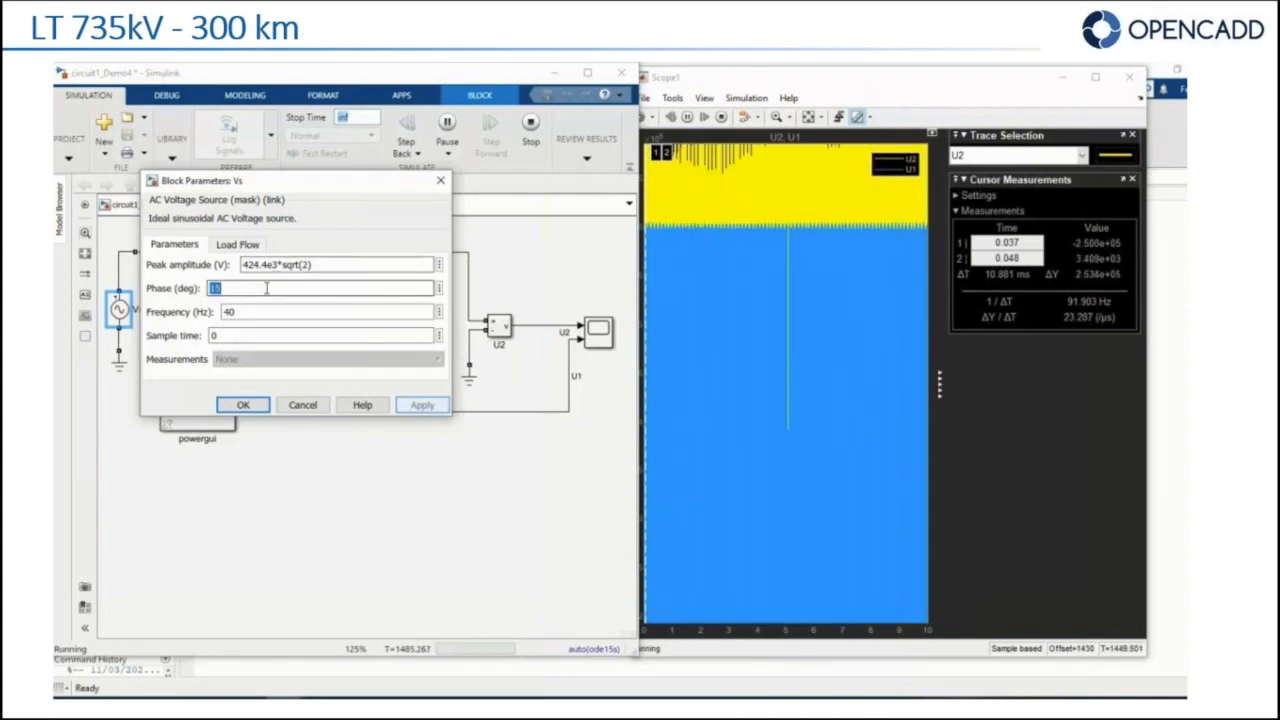
text(30)
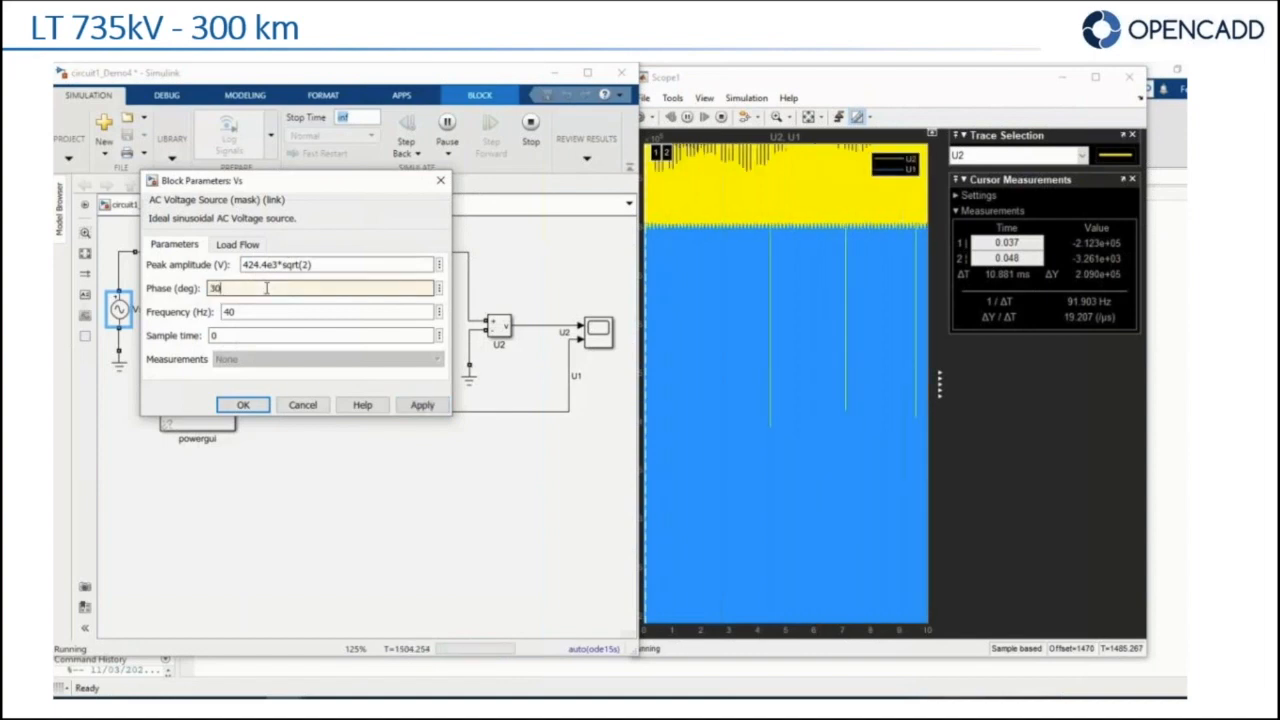
click(423, 408)
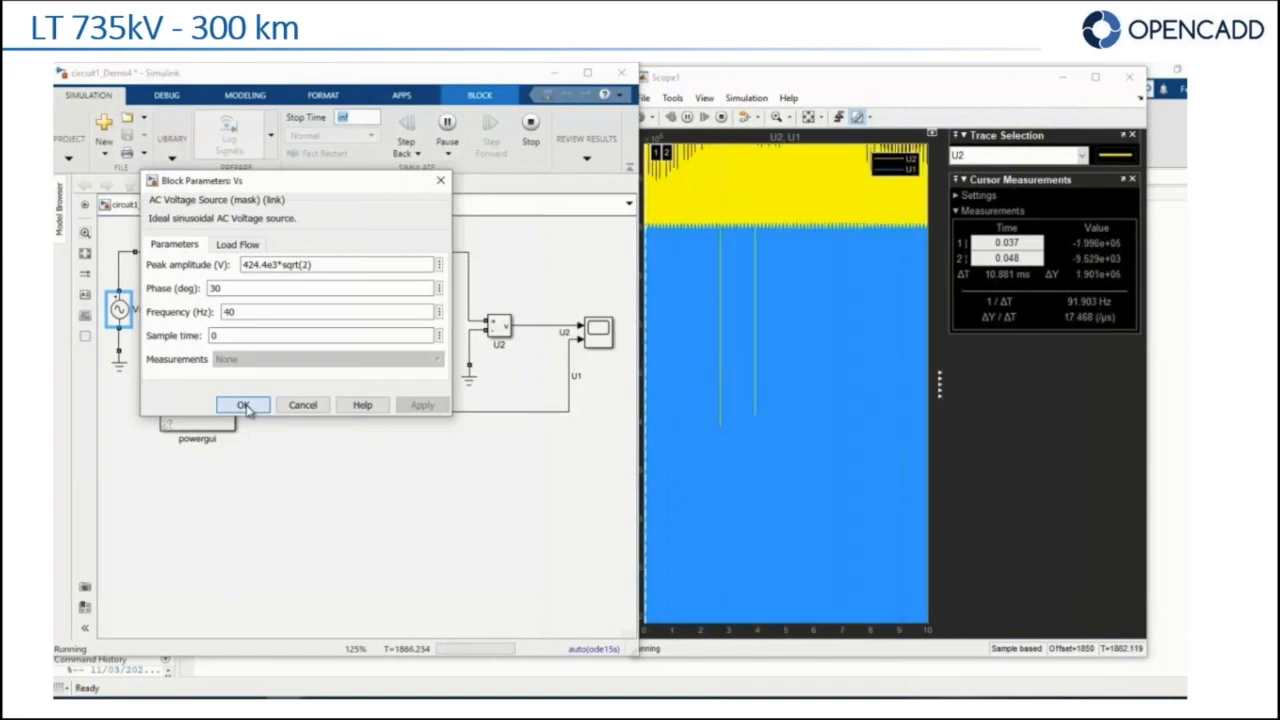
click(243, 405)
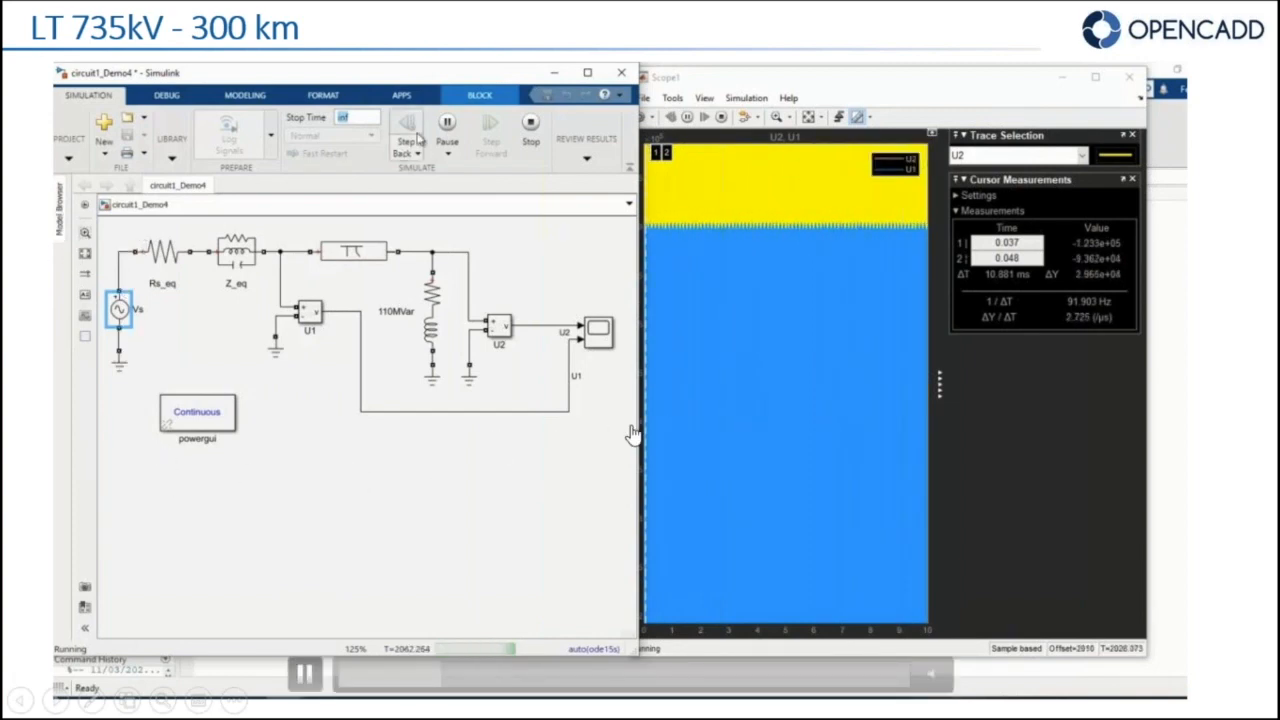
click(531, 123)
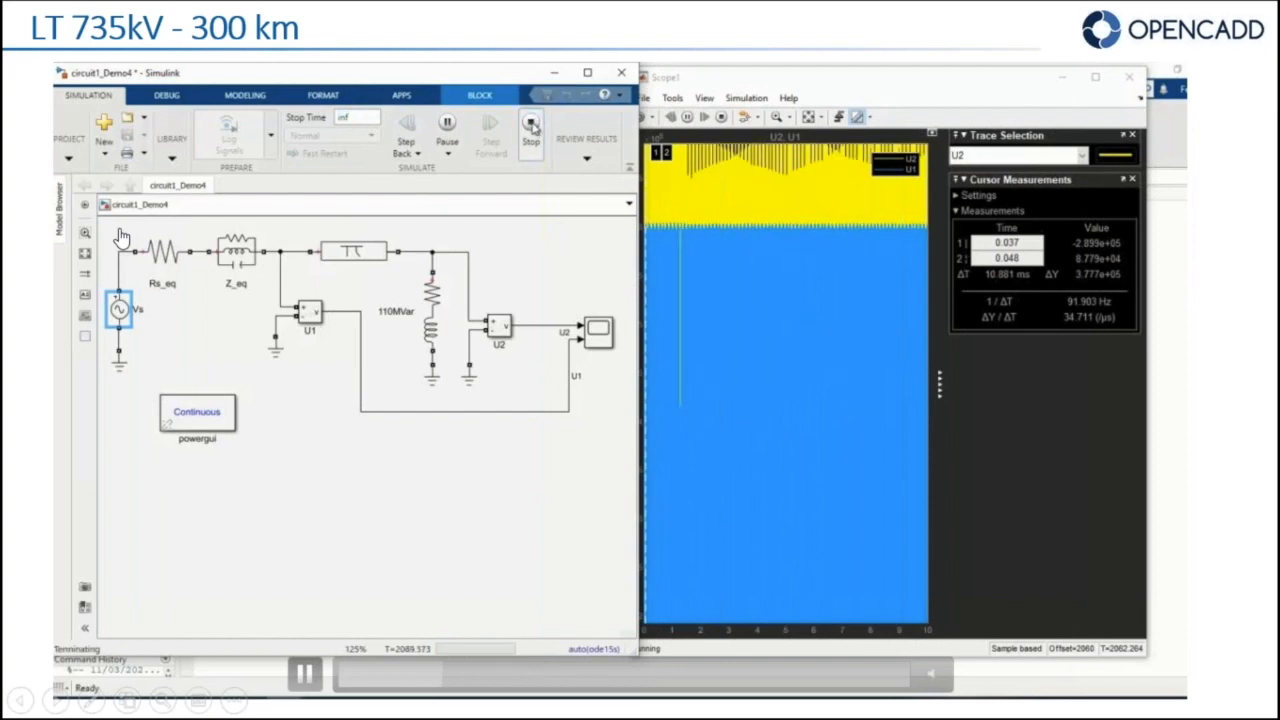